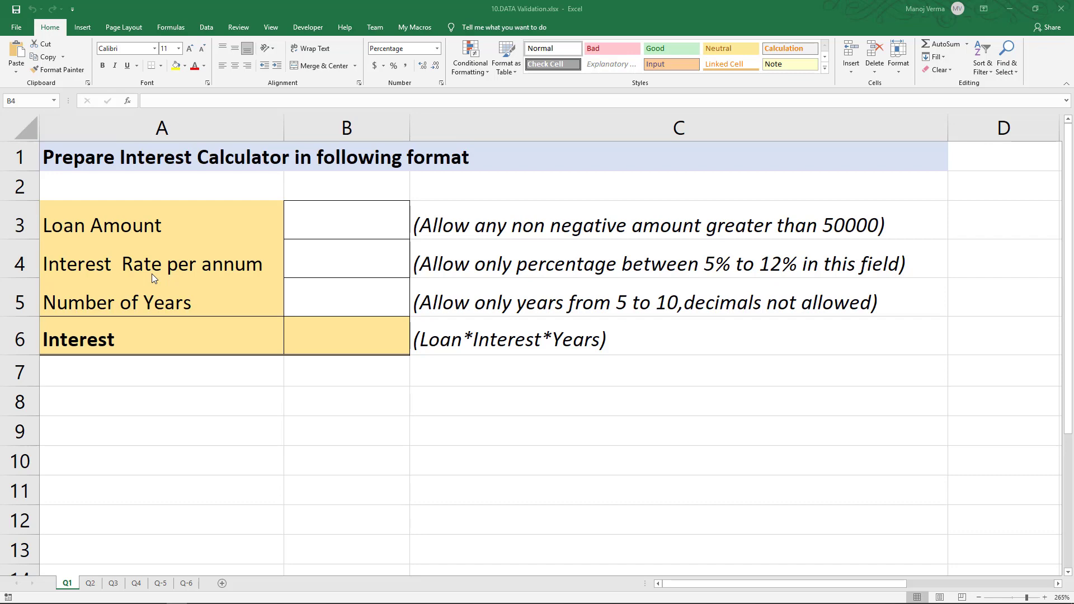
# Select the Loan Amount cell B3 on the Q1 sheet and show the Data ribbon
pyautogui.click(333, 223)
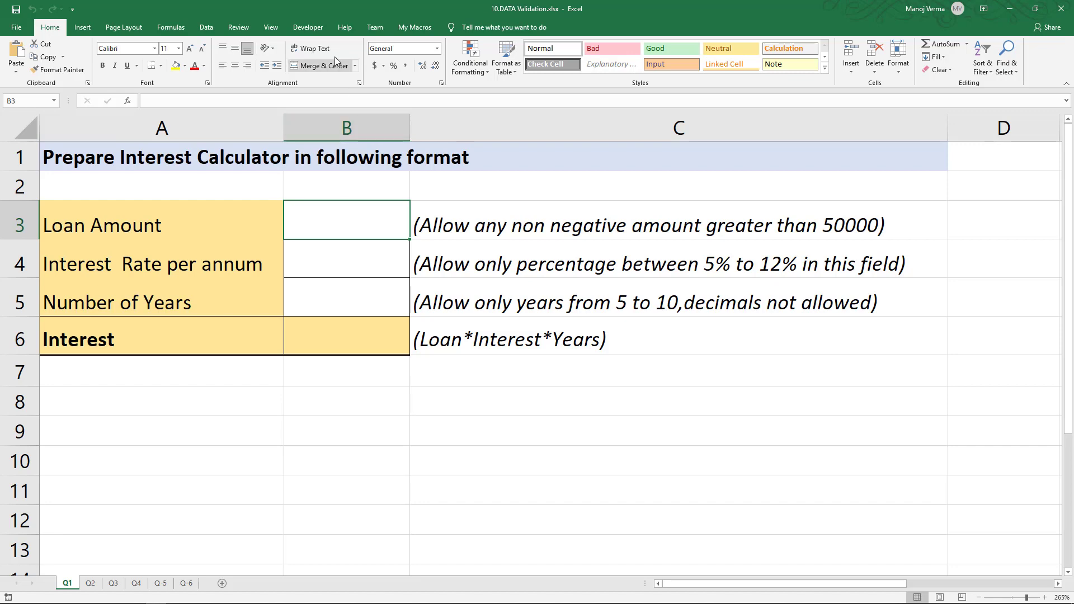
pyautogui.click(215, 26)
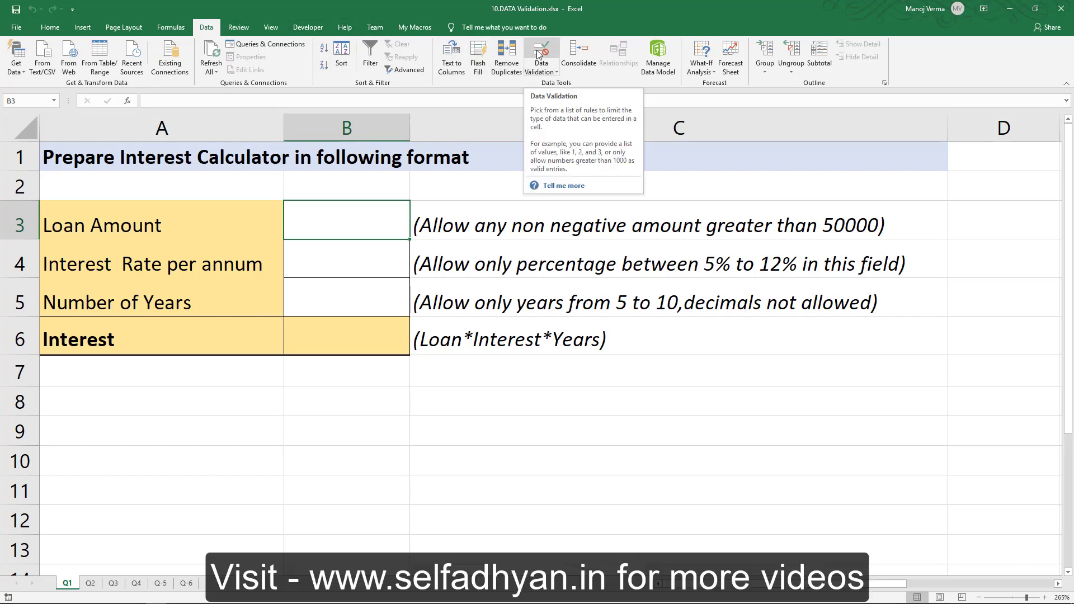
# In Data Validation for B3, allow Whole number greater than a minimum of 50000
pyautogui.click(538, 54)
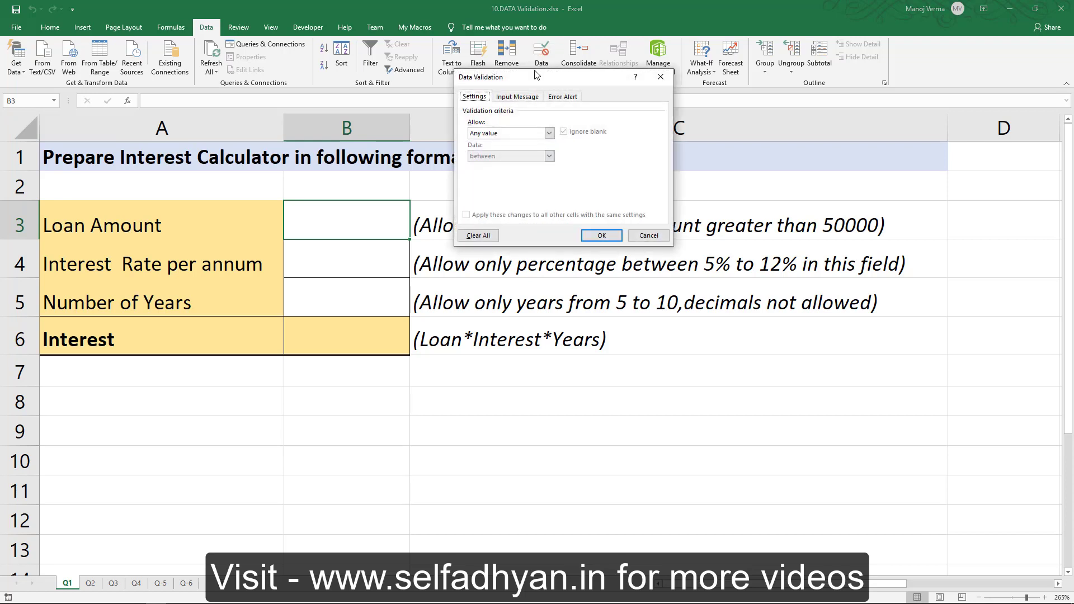
pyautogui.moveTo(535, 78); pyautogui.dragTo(533, 199)
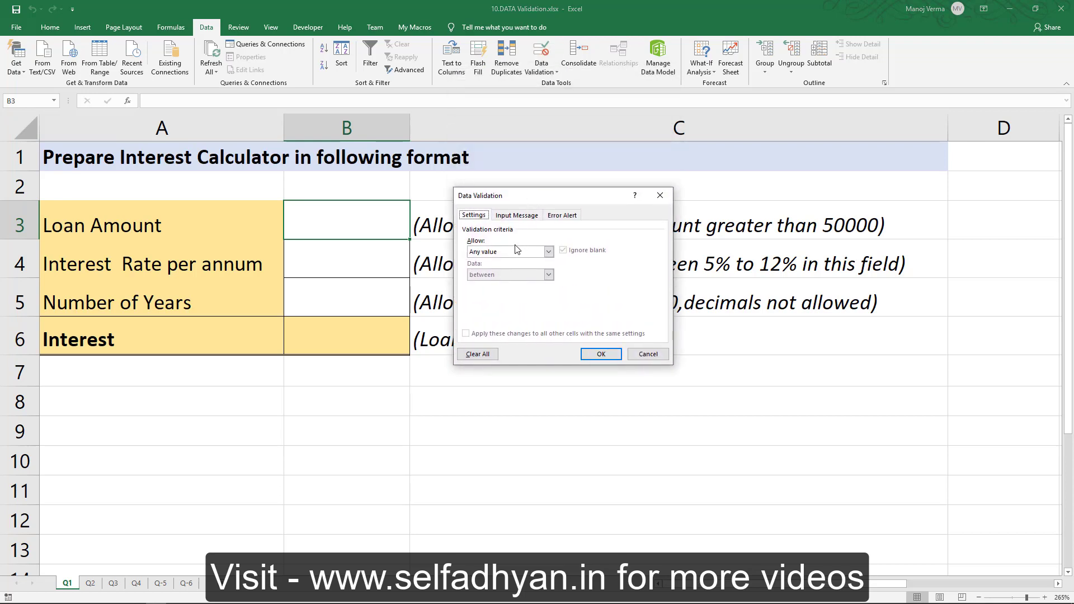
pyautogui.moveTo(511, 195); pyautogui.dragTo(342, 350)
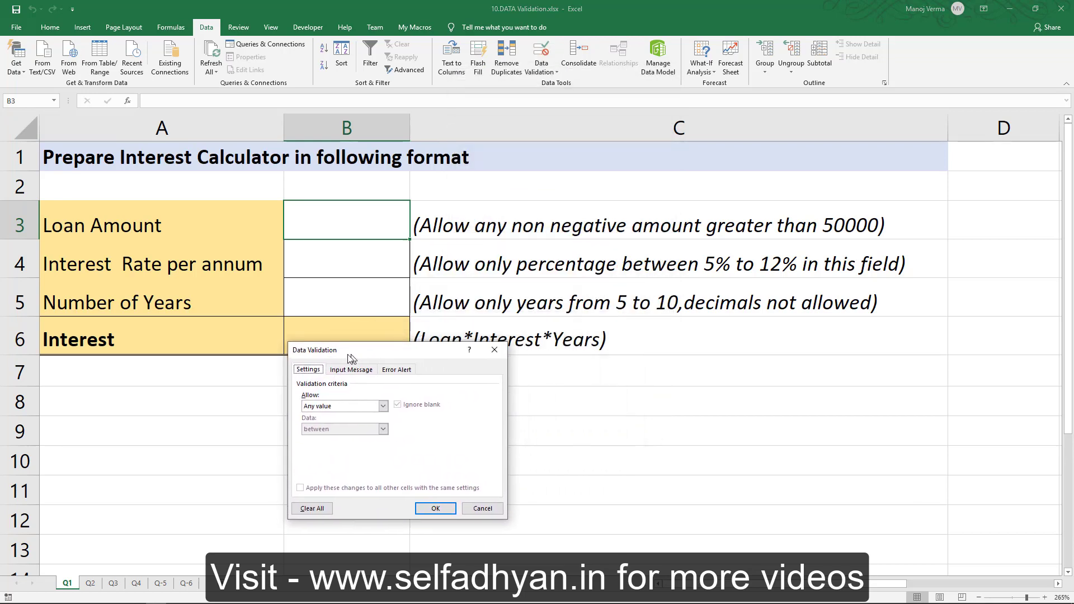
pyautogui.click(345, 407)
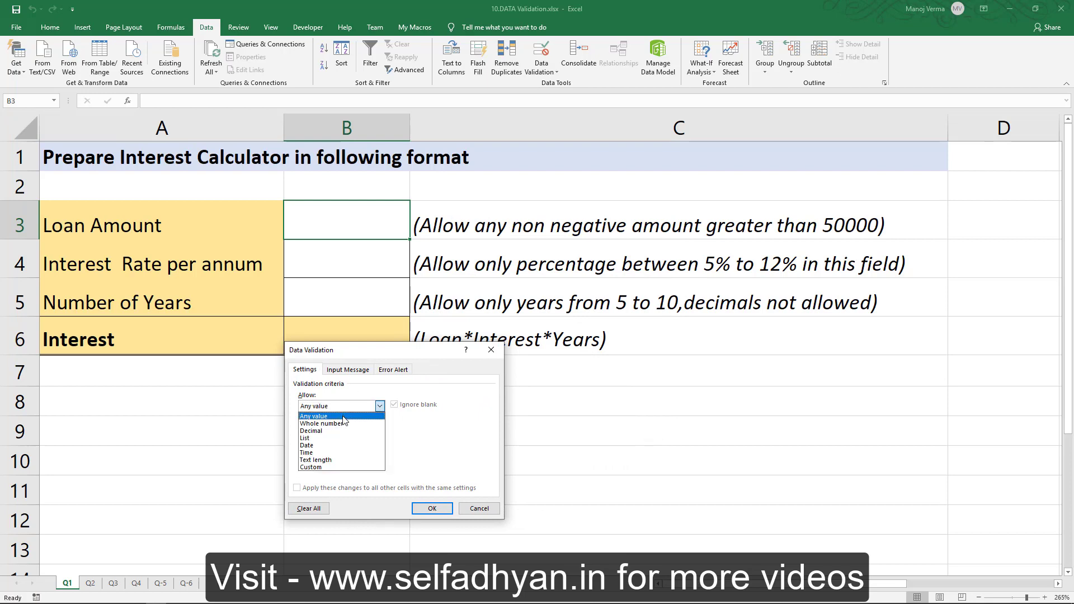
pyautogui.click(347, 424)
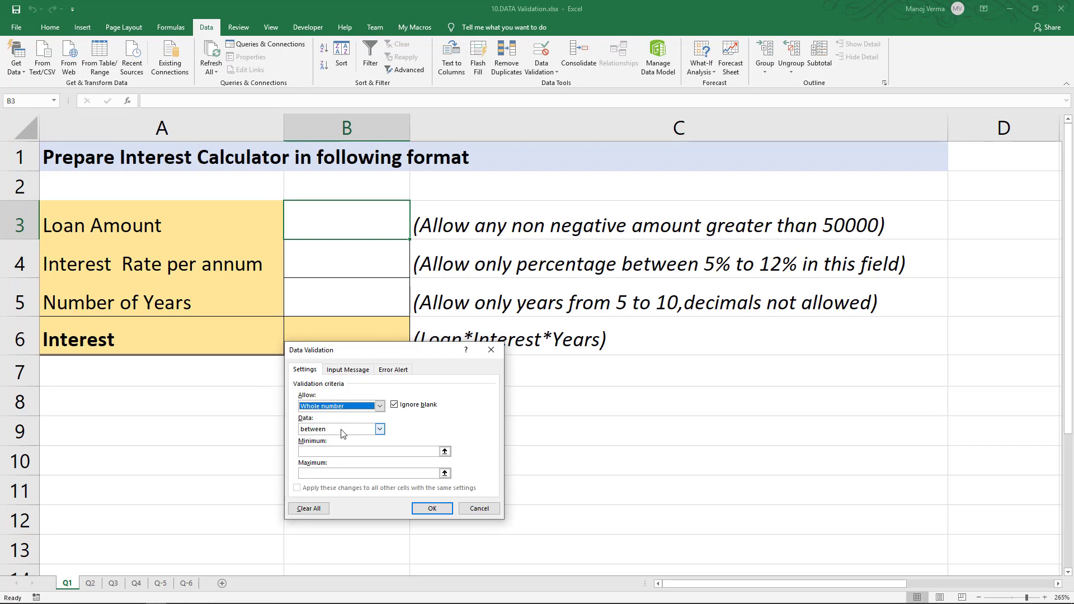
pyautogui.click(341, 429)
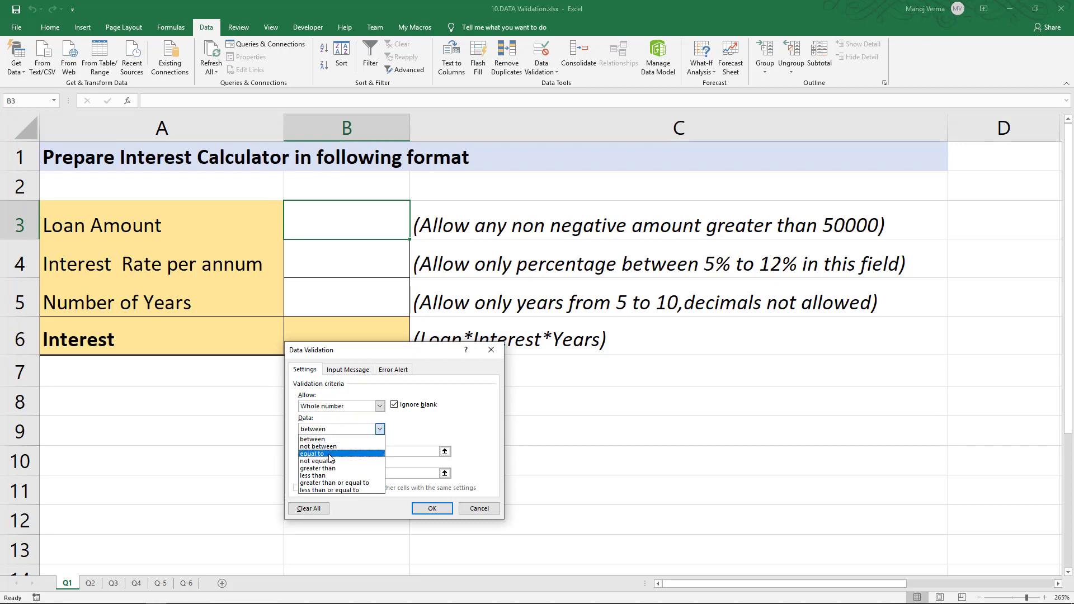
pyautogui.click(329, 472)
pyautogui.click(327, 453)
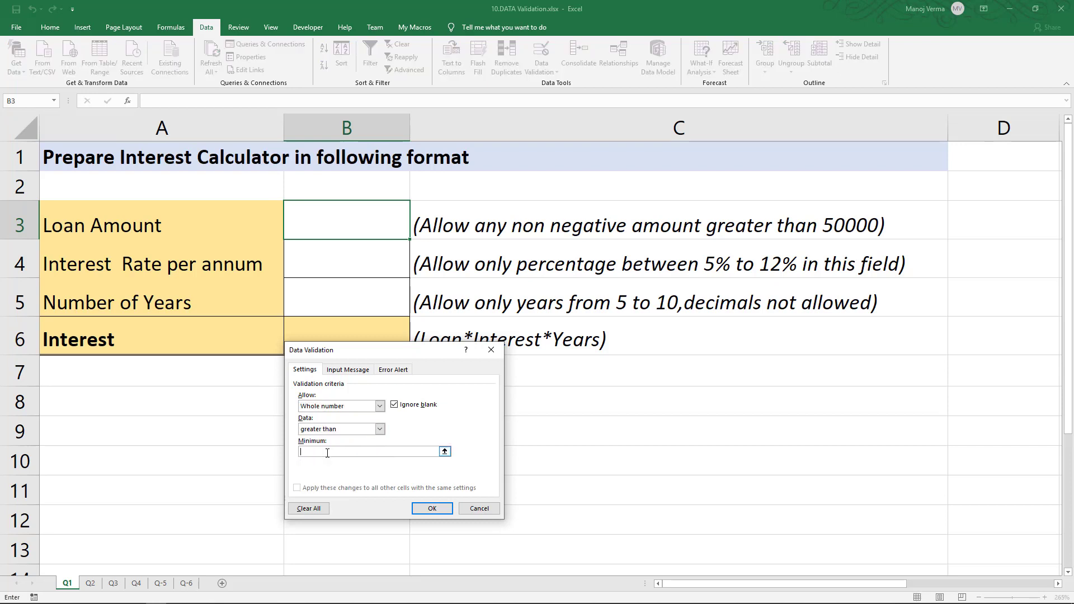
pyautogui.write('50000')
# Keep the Stop error alert style and title it 'Limit Underflow'
pyautogui.click(392, 370)
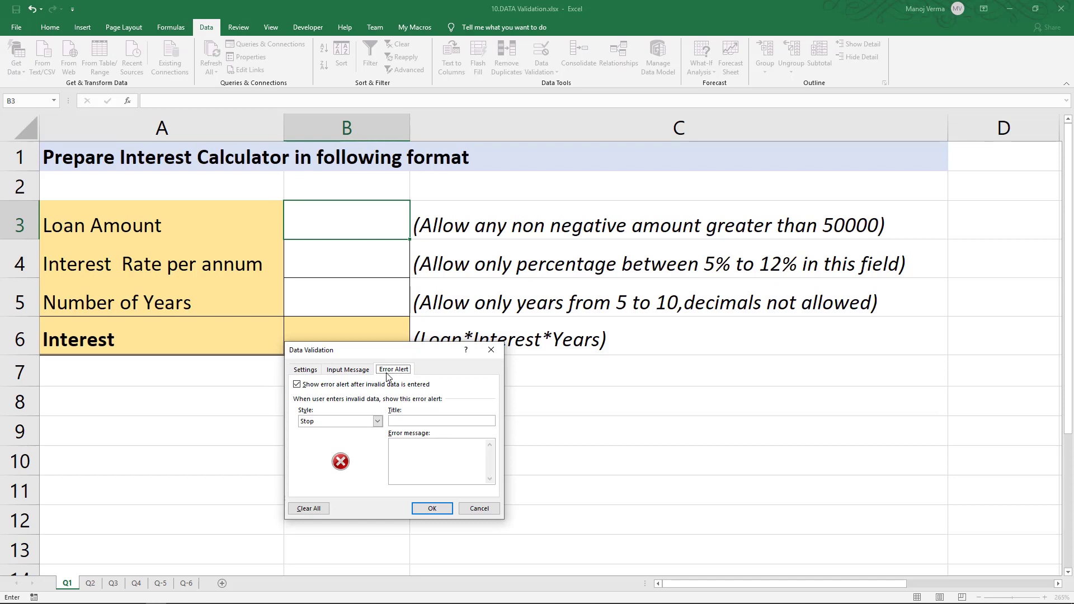
pyautogui.click(377, 421)
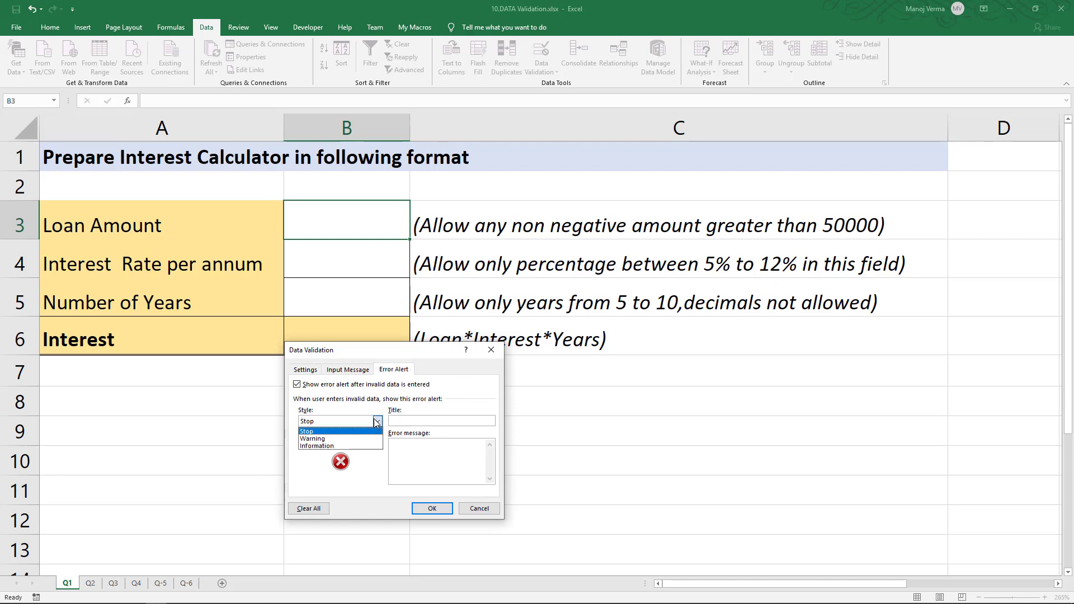
pyautogui.click(377, 421)
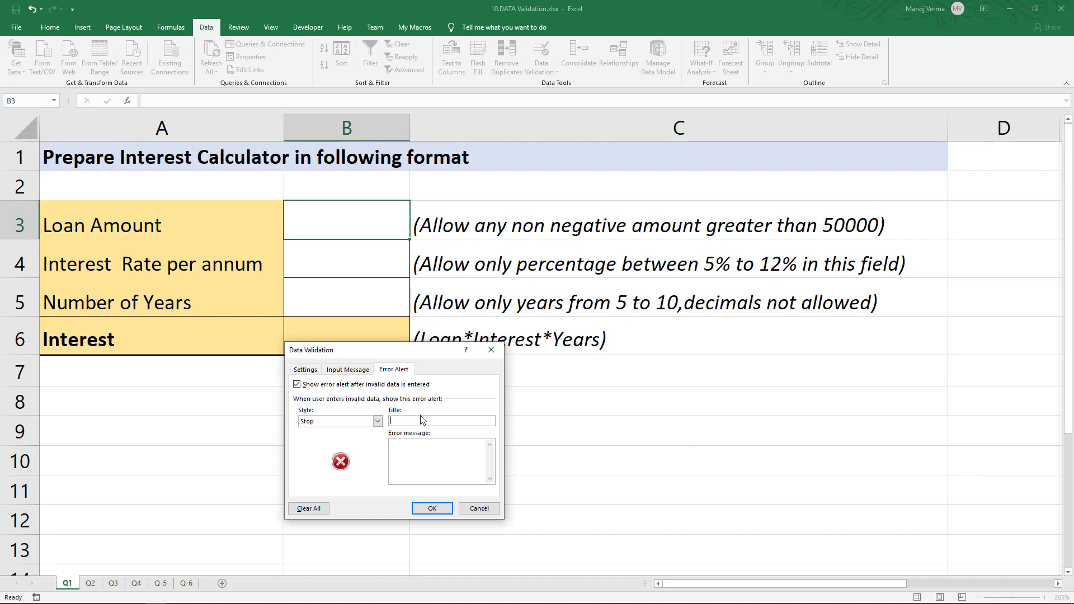
pyautogui.click(476, 420)
pyautogui.write('KU')
pyautogui.press('BackSpace')
pyautogui.press('BackSpace')
pyautogui.write('L')
pyautogui.write('imit')
pyautogui.write(' O')
pyautogui.press('BackSpace')
pyautogui.write('U')
pyautogui.write('nderflow')
# Enter the error message 'This Number cannot be less than 50000' and return to Settings
pyautogui.click(441, 467)
pyautogui.write('Th')
pyautogui.write('is Number')
pyautogui.write(' cannot be le')
pyautogui.write('ss than 5')
pyautogui.write('0000')
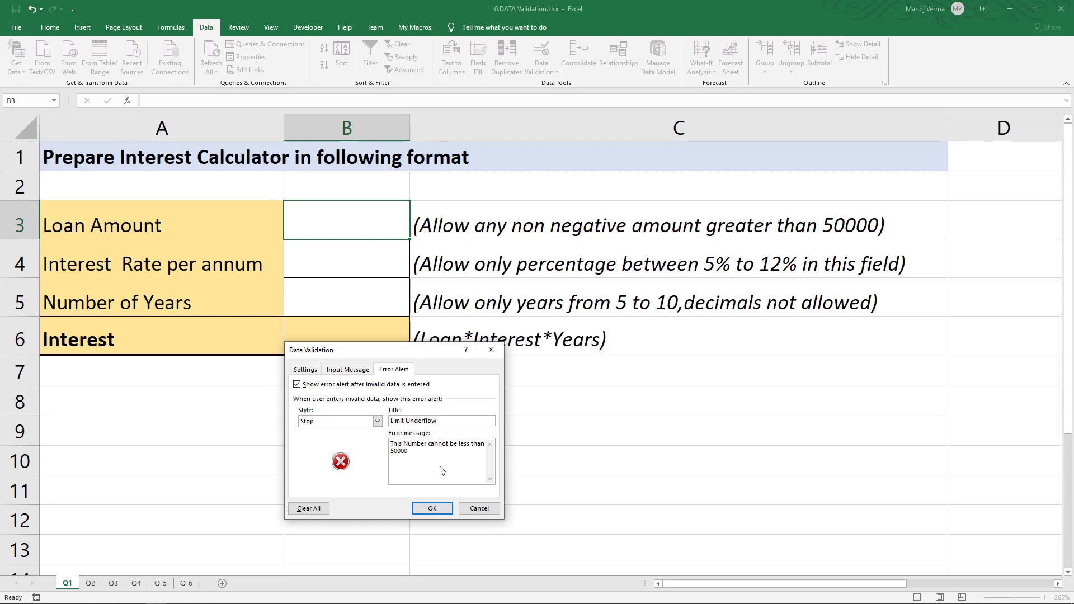
pyautogui.click(305, 370)
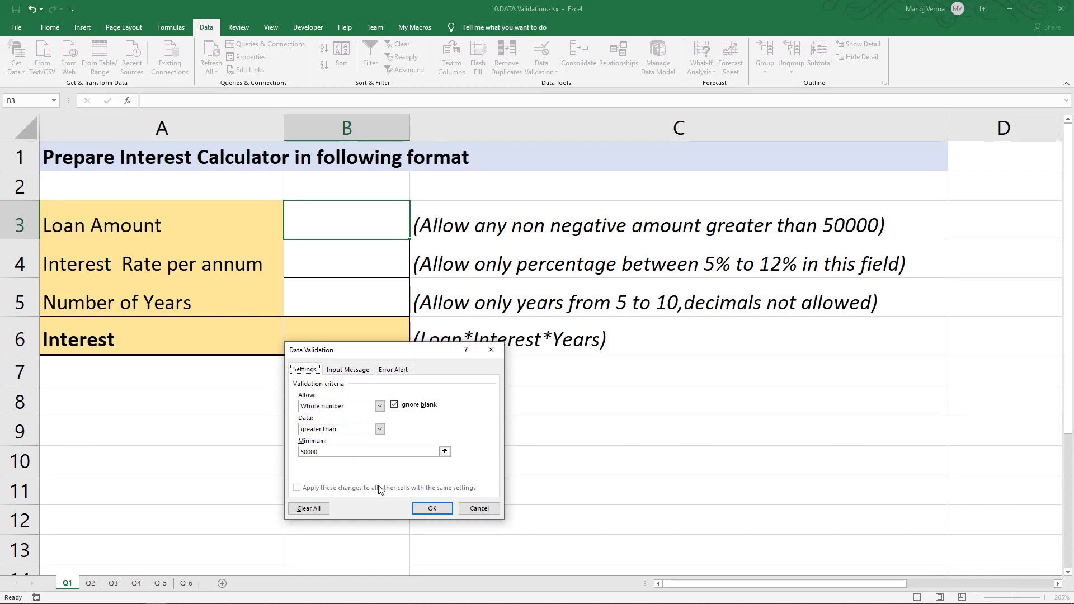
# Apply the B3 rule and enter 60000 as the loan amount
pyautogui.click(432, 509)
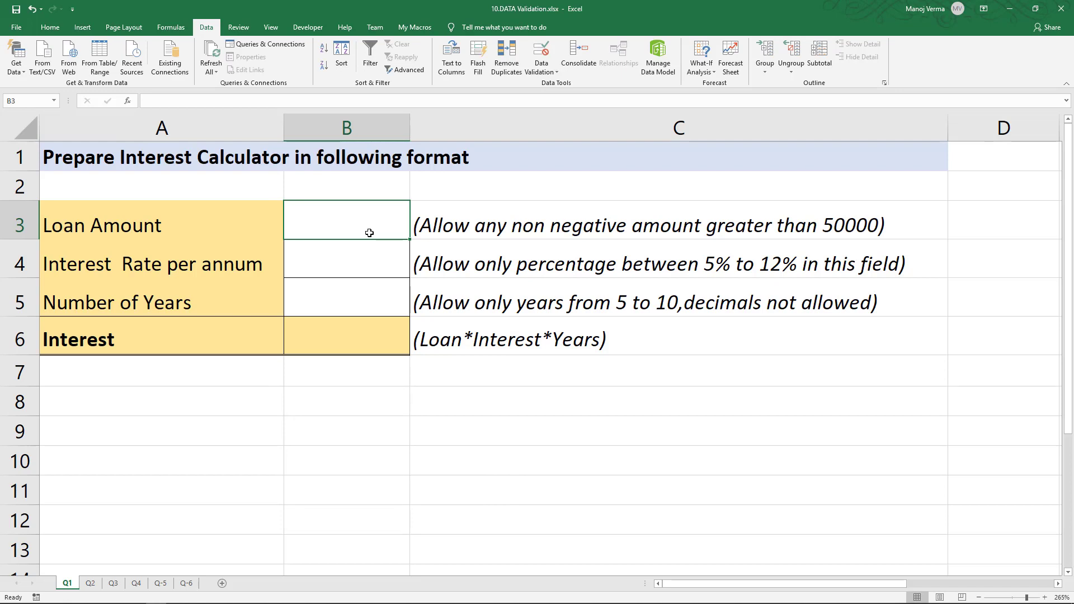
pyautogui.write('600')
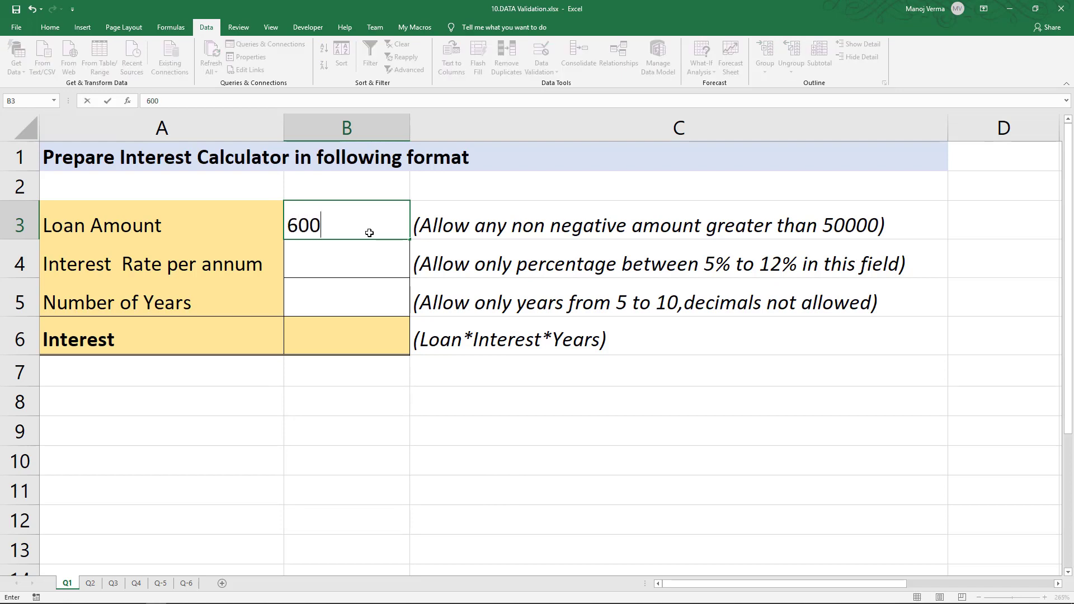
pyautogui.write('00')
pyautogui.press('Return')
# Test 12000 in B3, cancel the rejected entry to keep 60000, then select B4
pyautogui.click(369, 232)
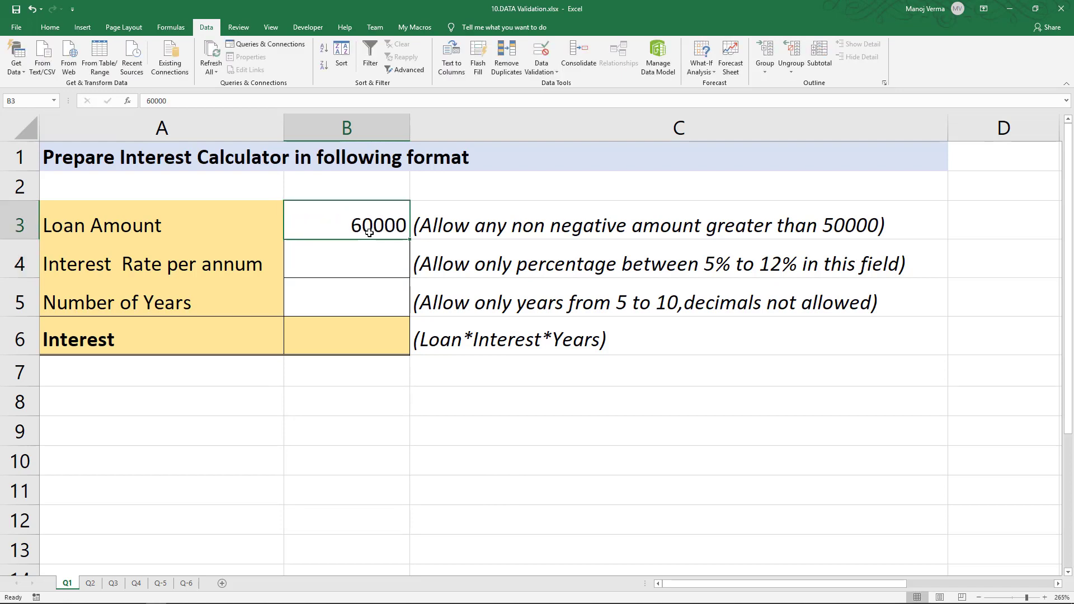
pyautogui.write('120')
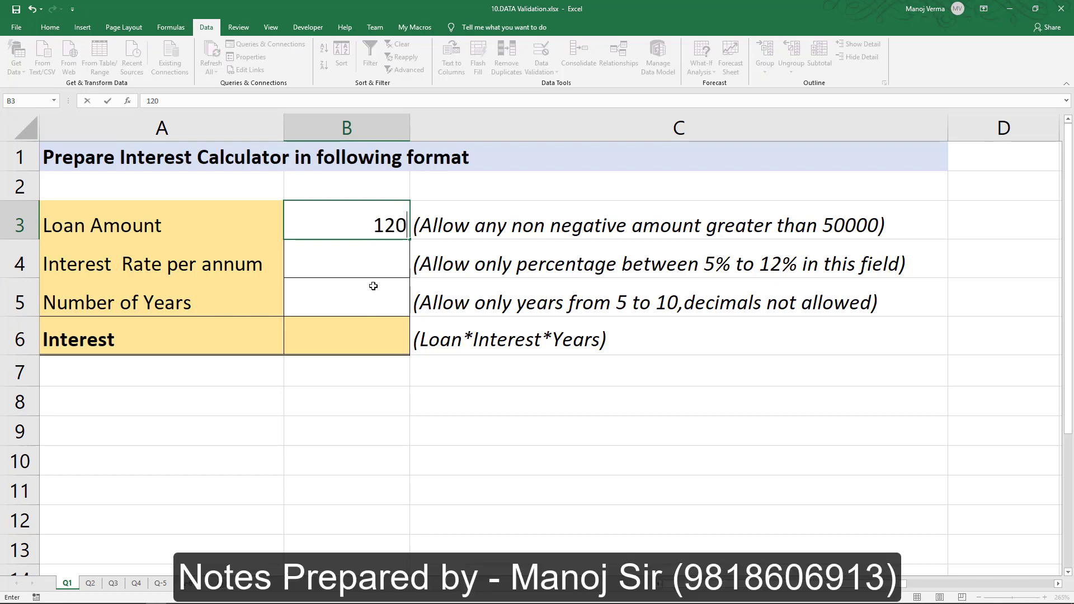
pyautogui.write('00')
pyautogui.press('Return')
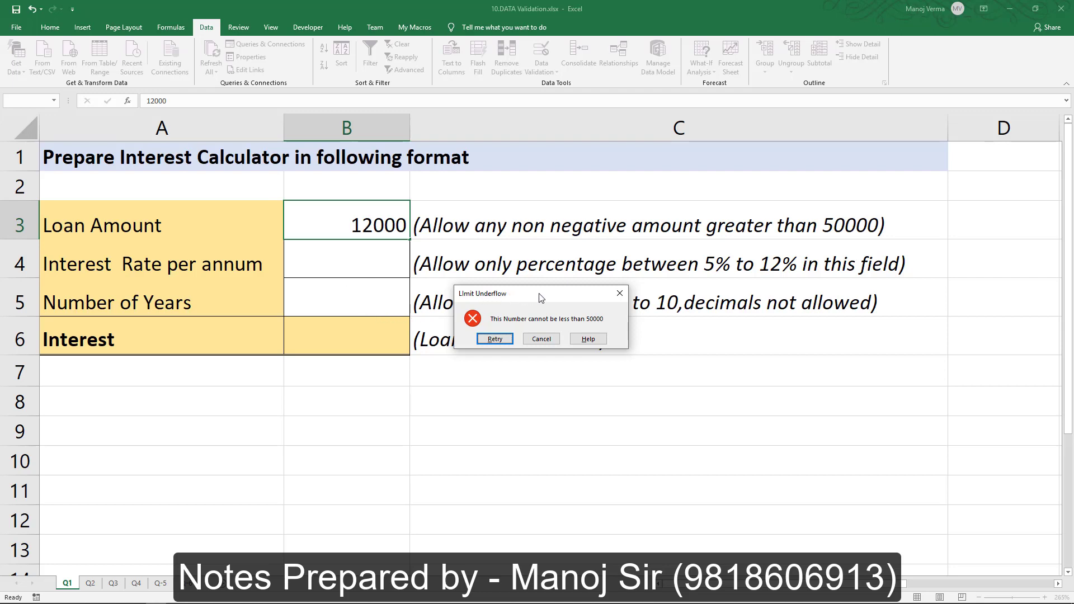
pyautogui.click(495, 339)
pyautogui.press('Return')
pyautogui.click(540, 338)
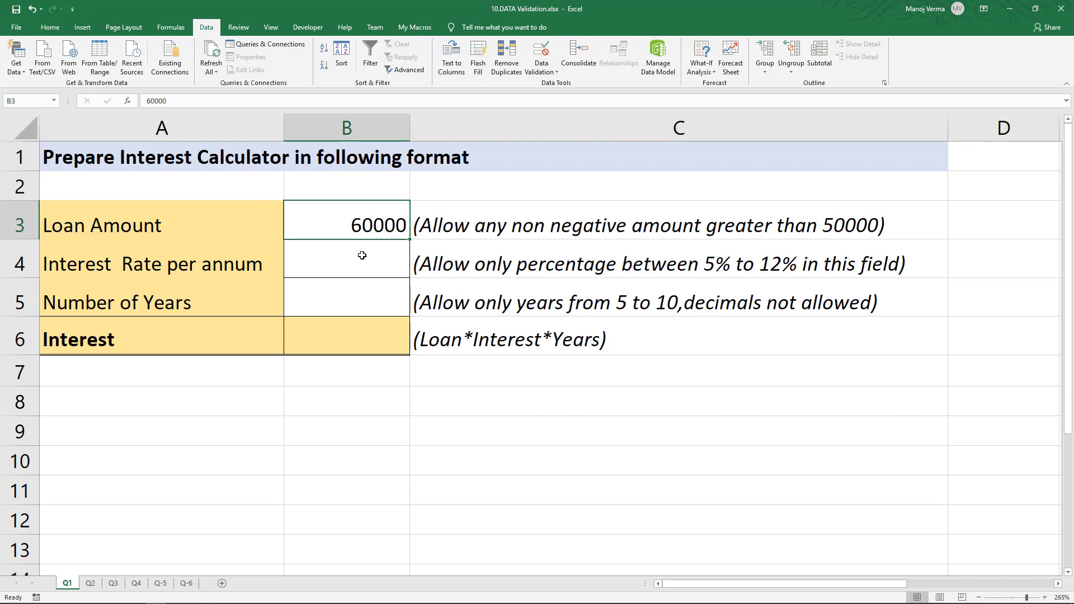
pyautogui.click(362, 255)
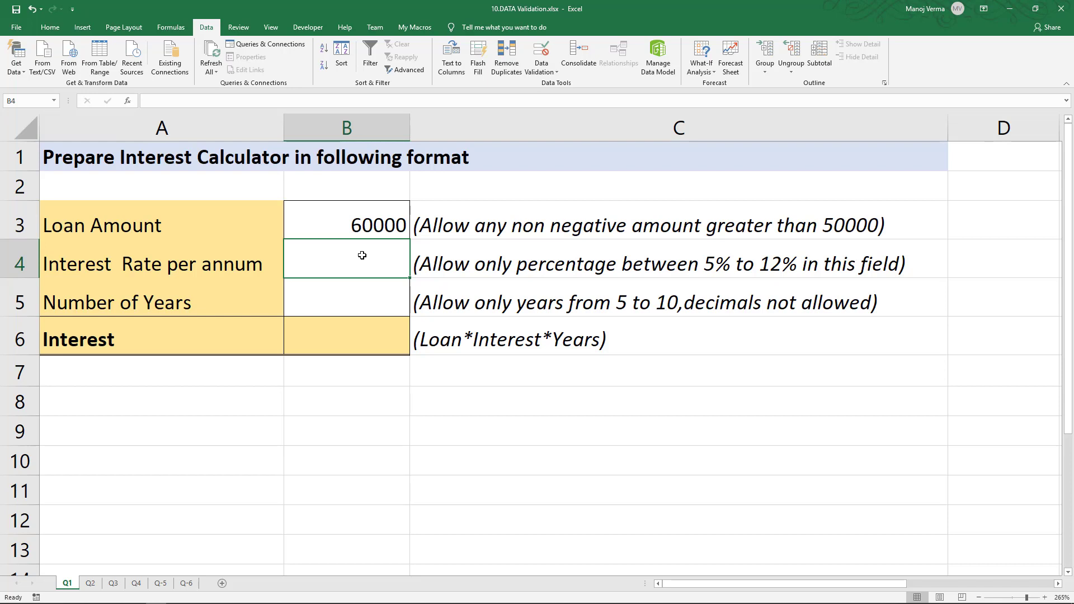
# Give B4 a Decimal validation rule between 0.05 and 0.12
pyautogui.click(551, 53)
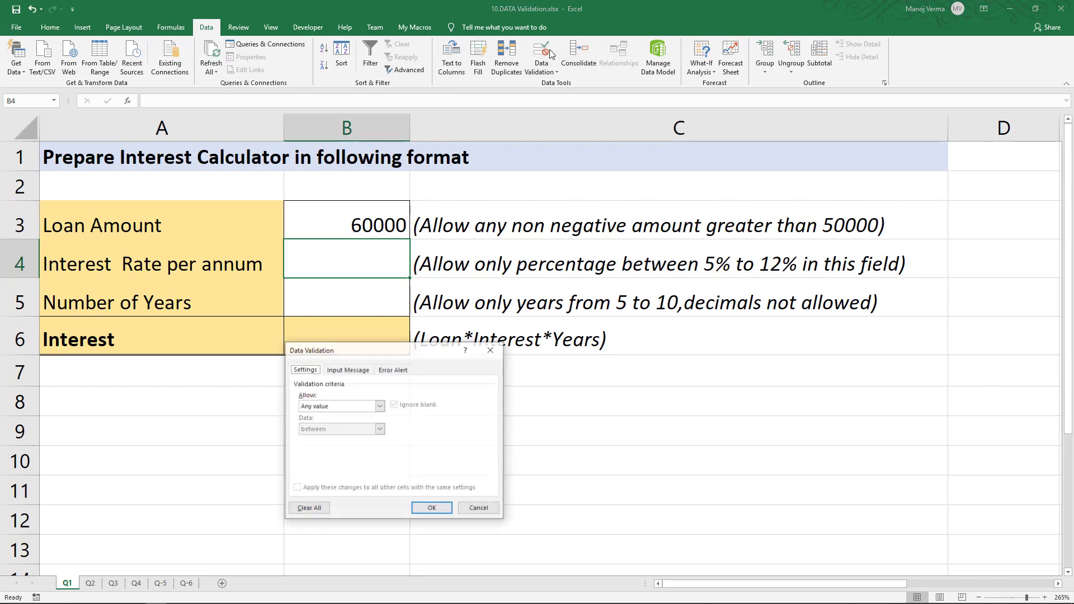
pyautogui.click(368, 408)
pyautogui.click(346, 431)
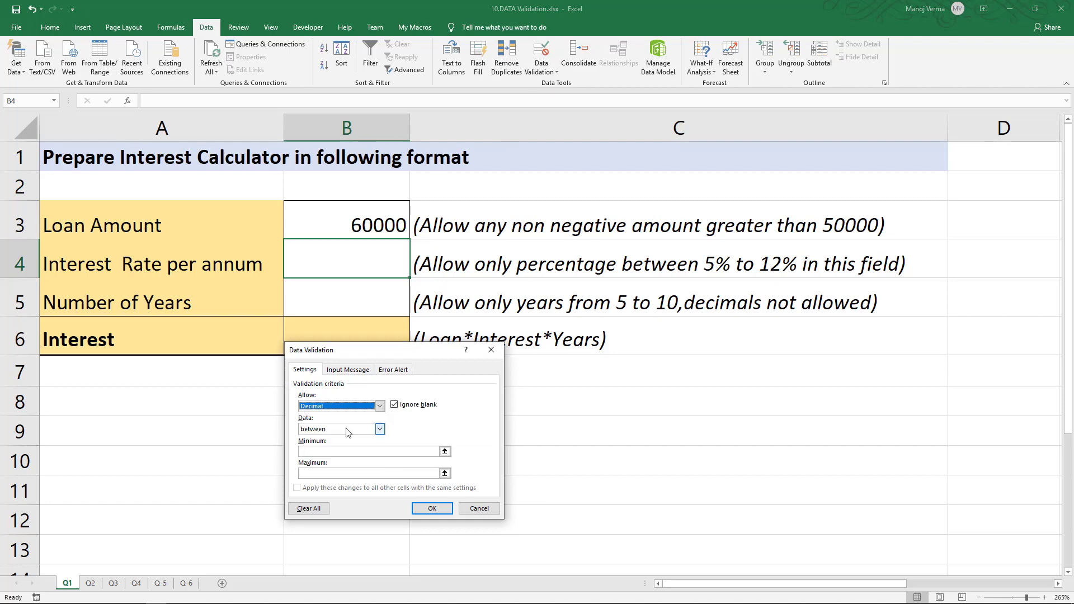
pyautogui.click(338, 429)
pyautogui.click(338, 435)
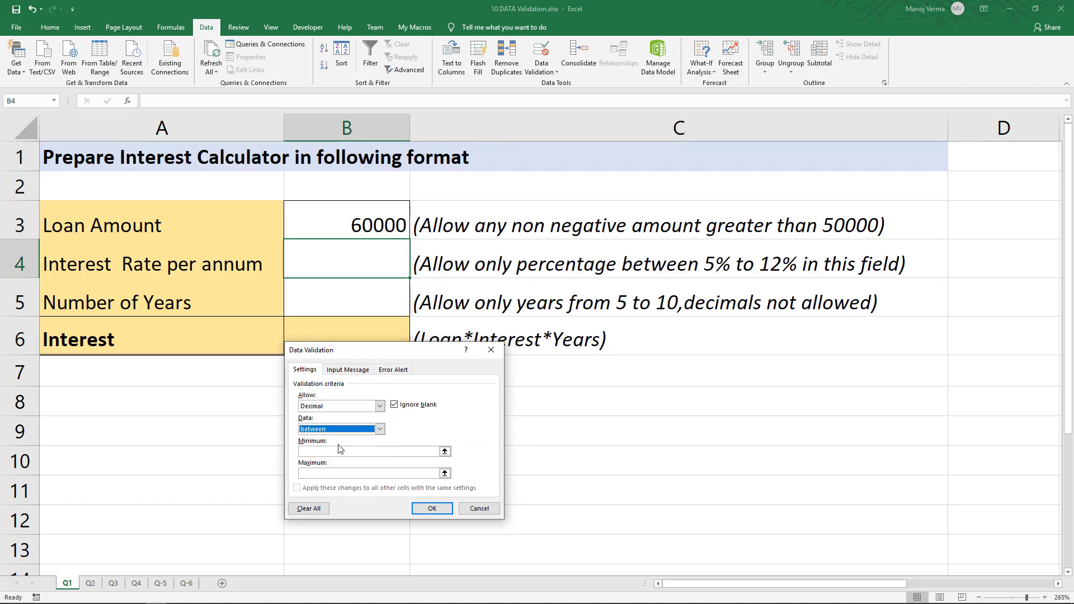
pyautogui.click(339, 451)
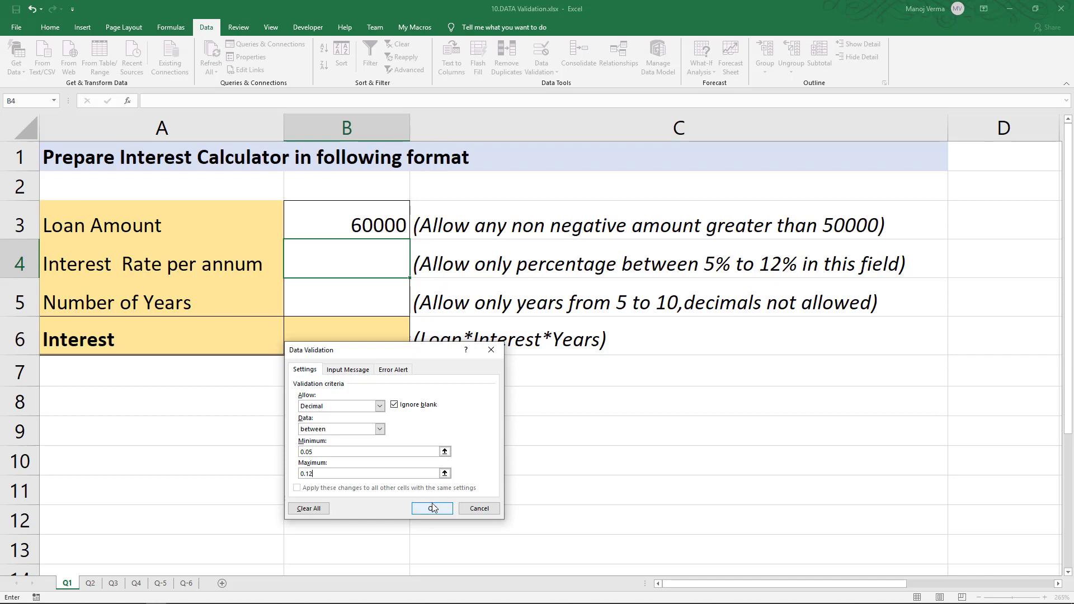
pyautogui.click(398, 372)
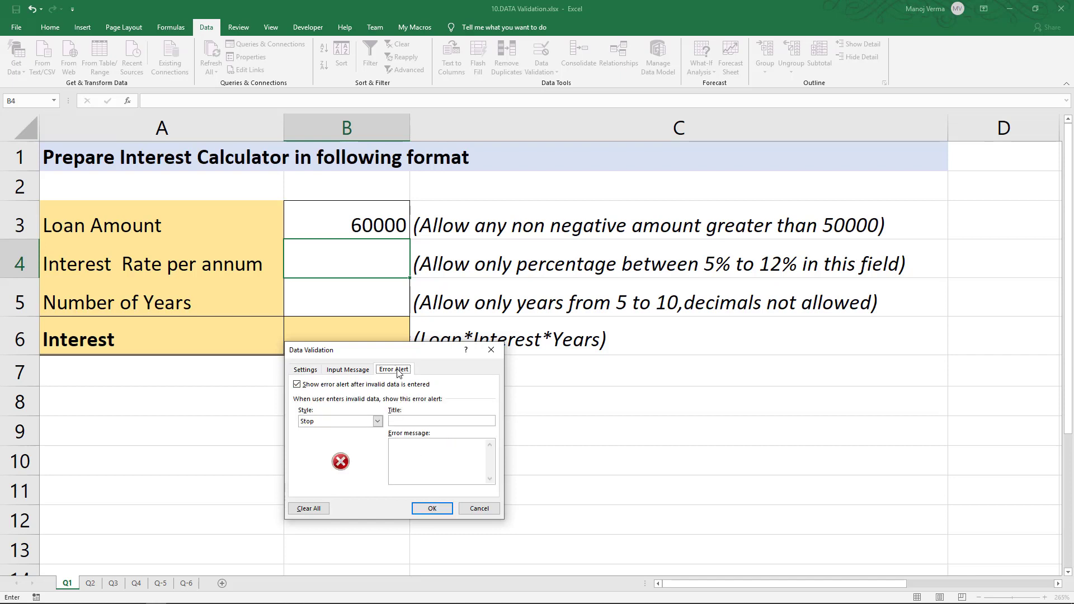
pyautogui.click(311, 371)
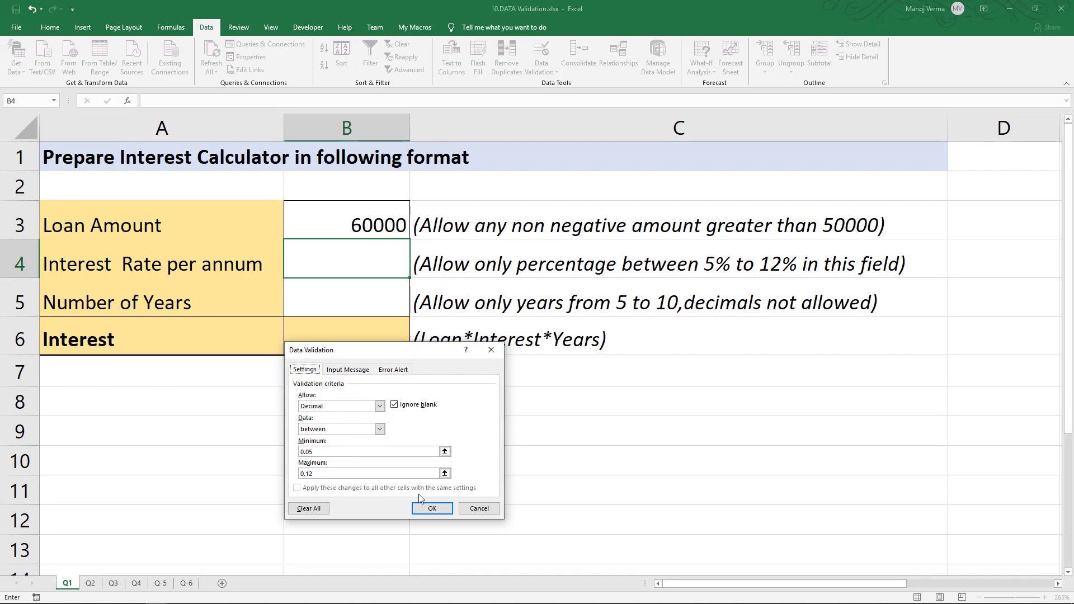
pyautogui.click(430, 509)
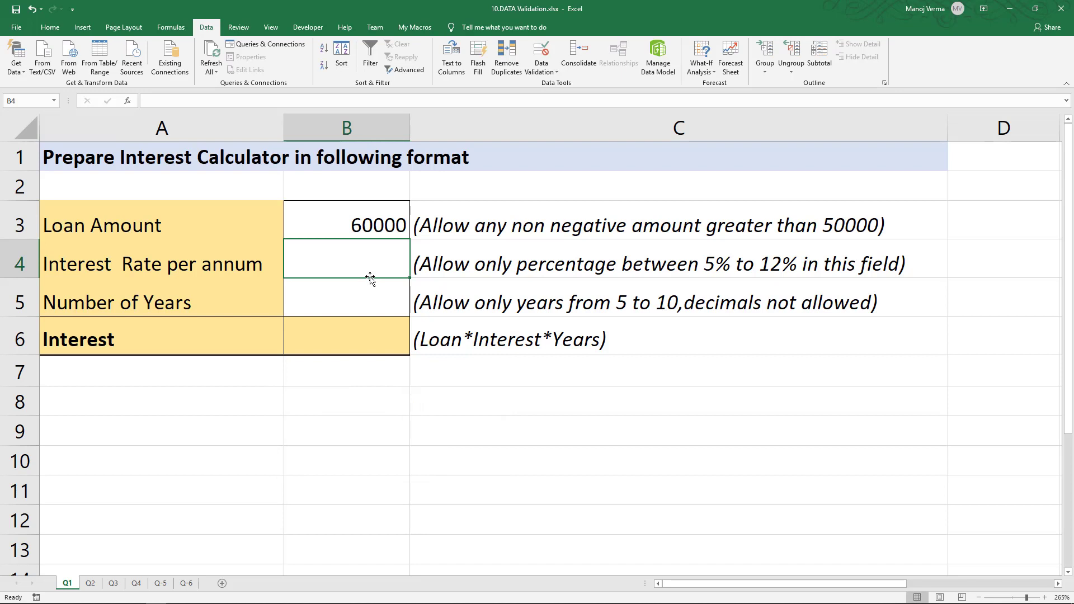
pyautogui.write('6')
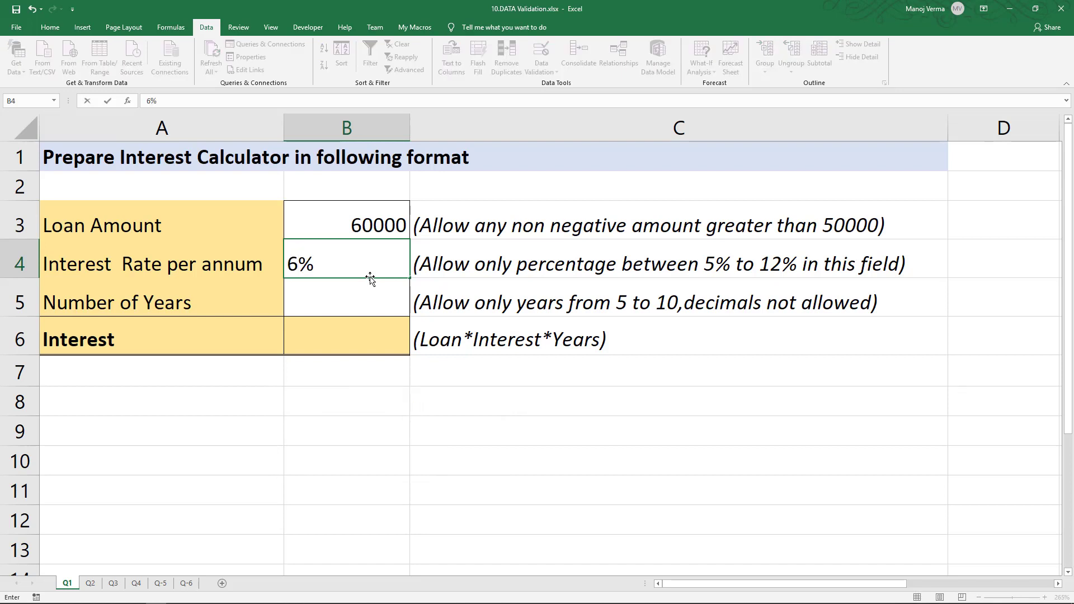
pyautogui.press('Return')
pyautogui.press('Up')
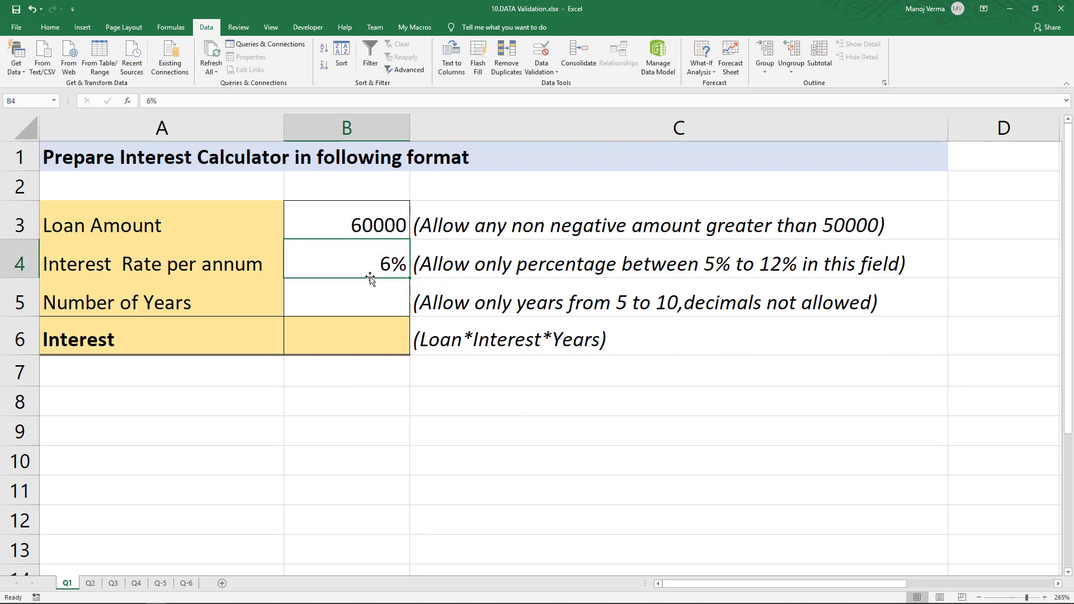
pyautogui.write('2')
pyautogui.press('Return')
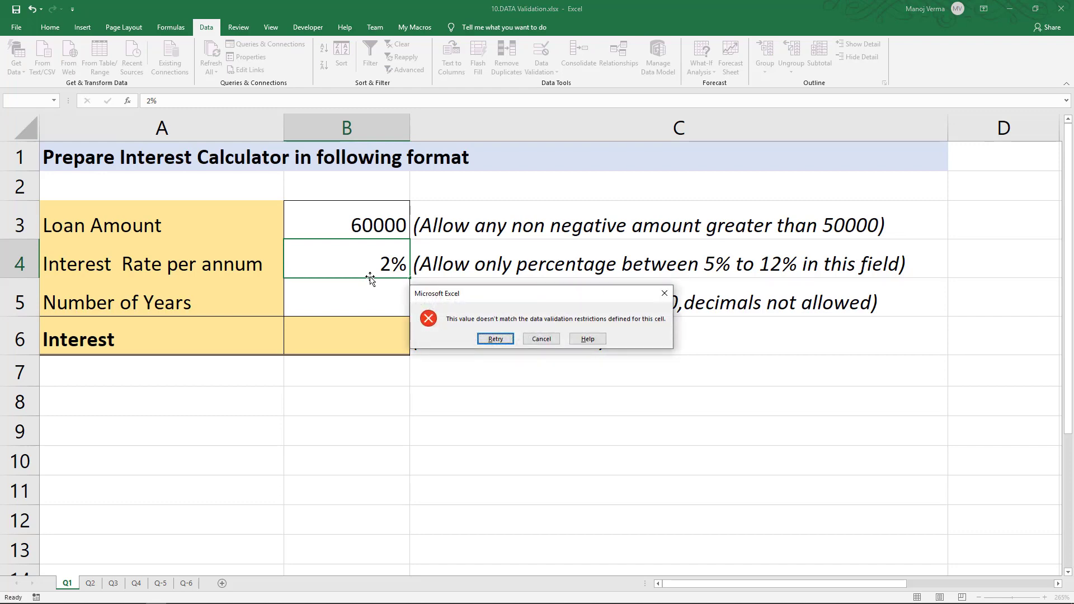
pyautogui.press('Return')
pyautogui.press('Return')
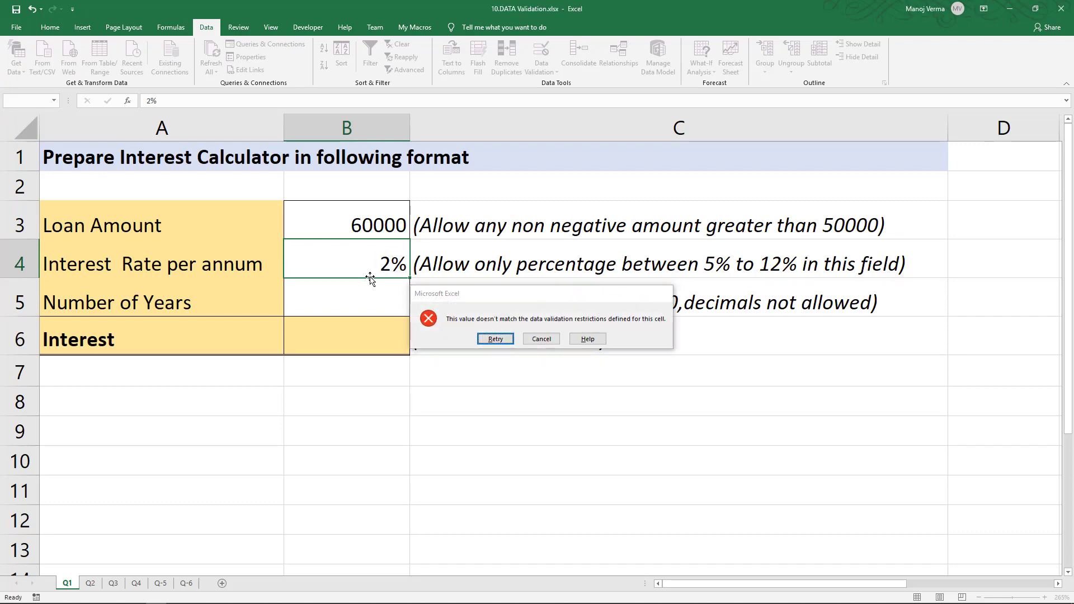
pyautogui.press('Escape')
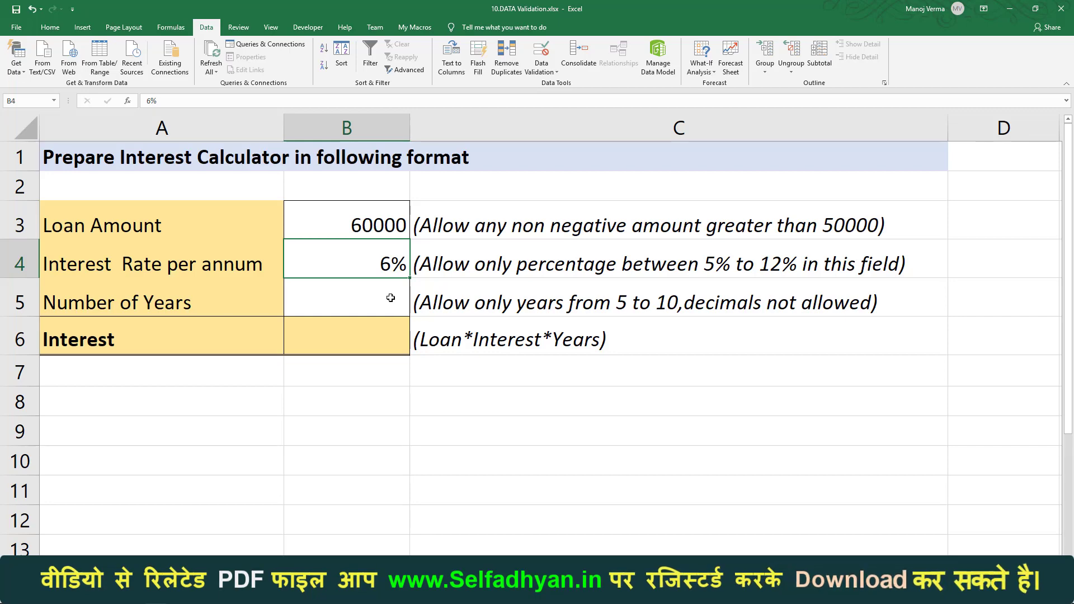
pyautogui.click(391, 298)
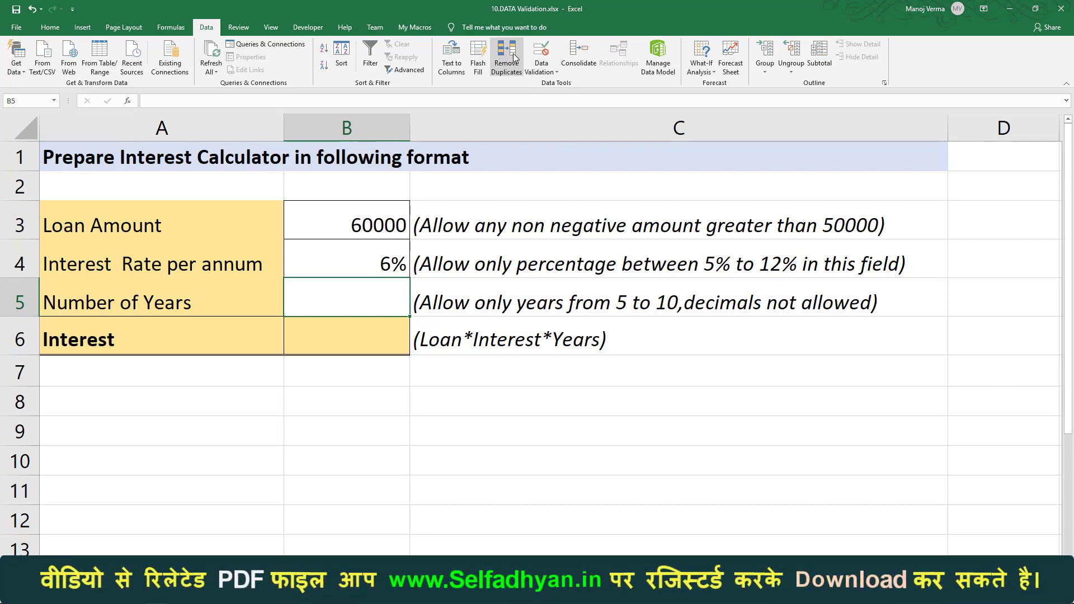
# Give B5 a Whole number validation rule between 5 and 10
pyautogui.click(541, 57)
pyautogui.click(379, 406)
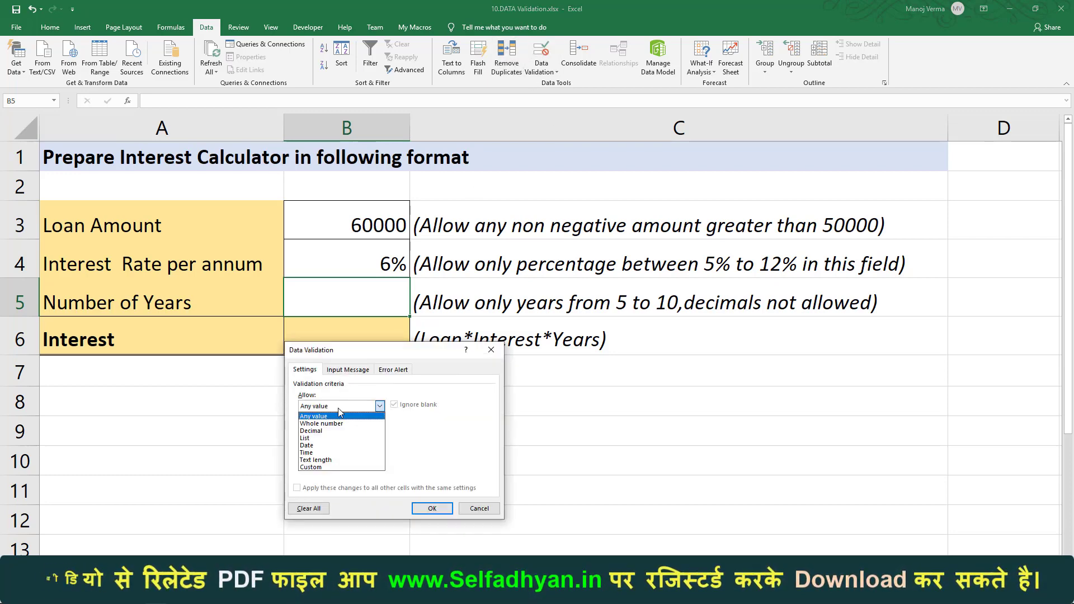
pyautogui.click(337, 426)
pyautogui.click(339, 429)
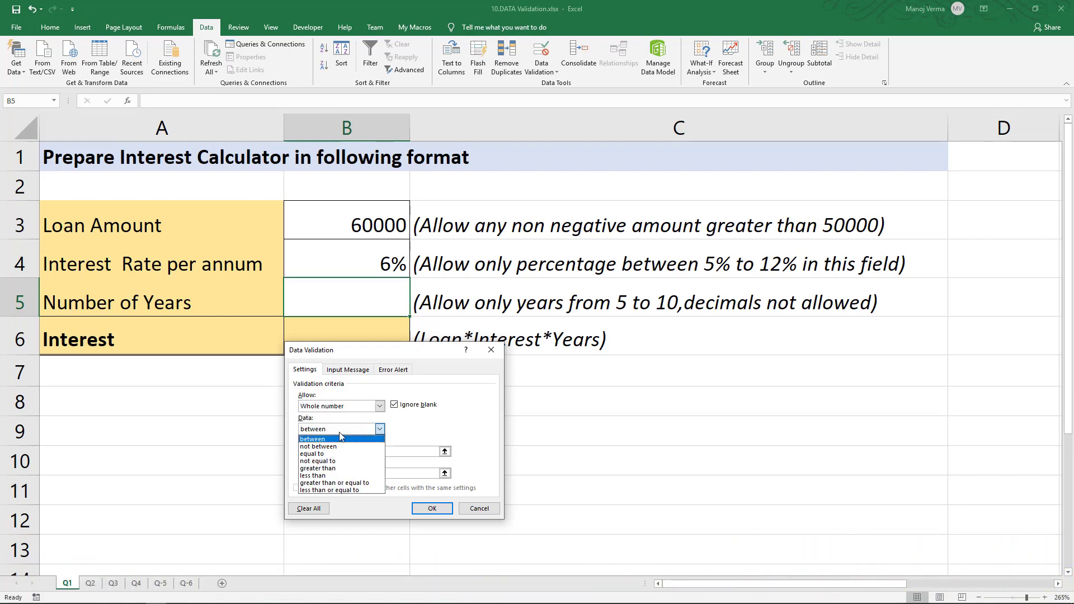
pyautogui.click(341, 437)
pyautogui.click(341, 453)
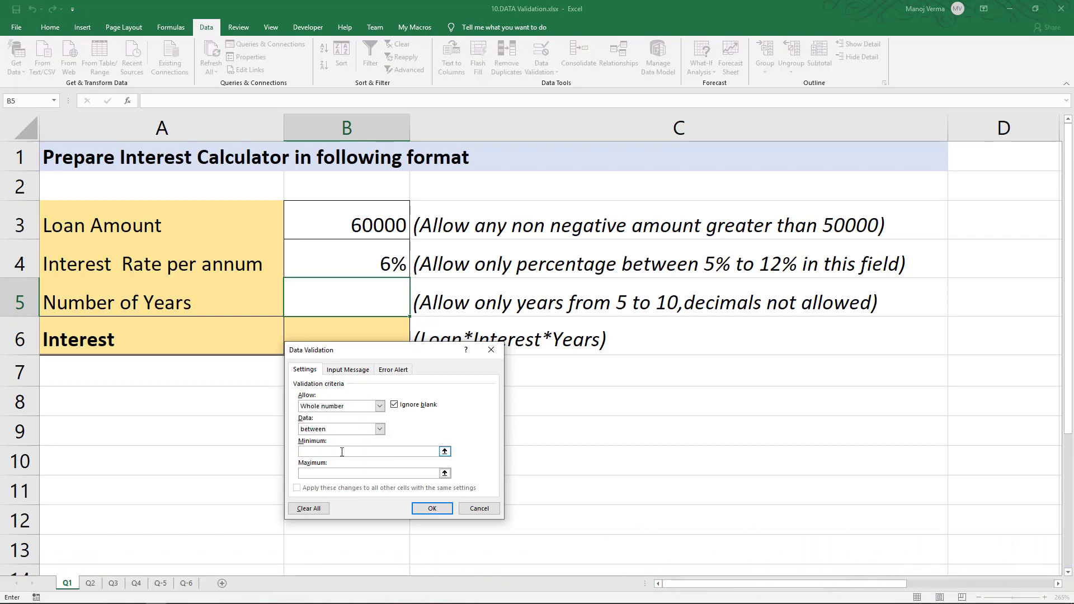
pyautogui.write('5')
pyautogui.click(354, 474)
pyautogui.write('1')
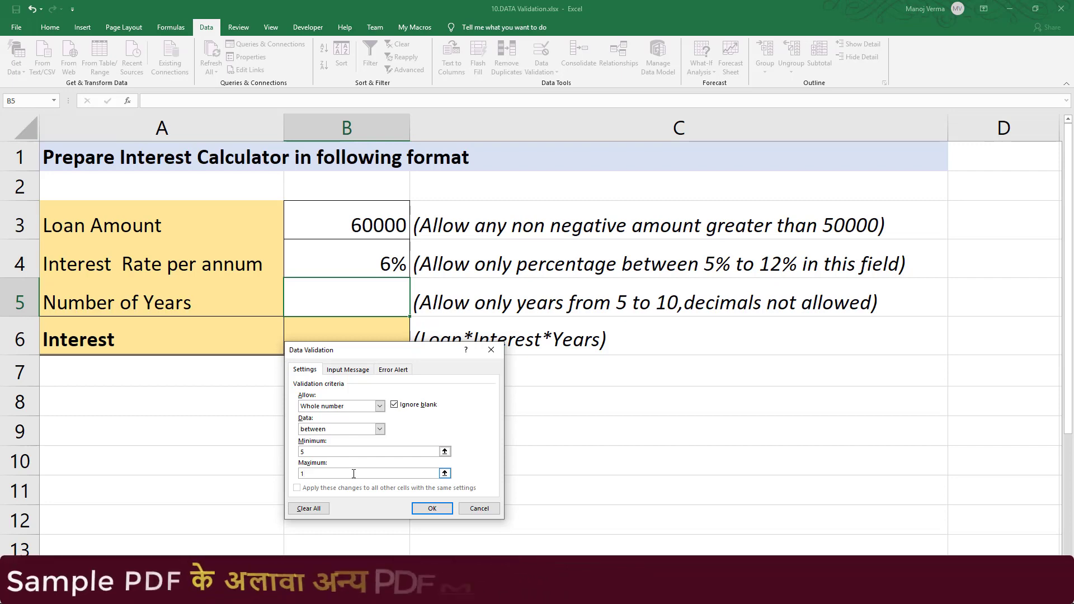
pyautogui.write('0')
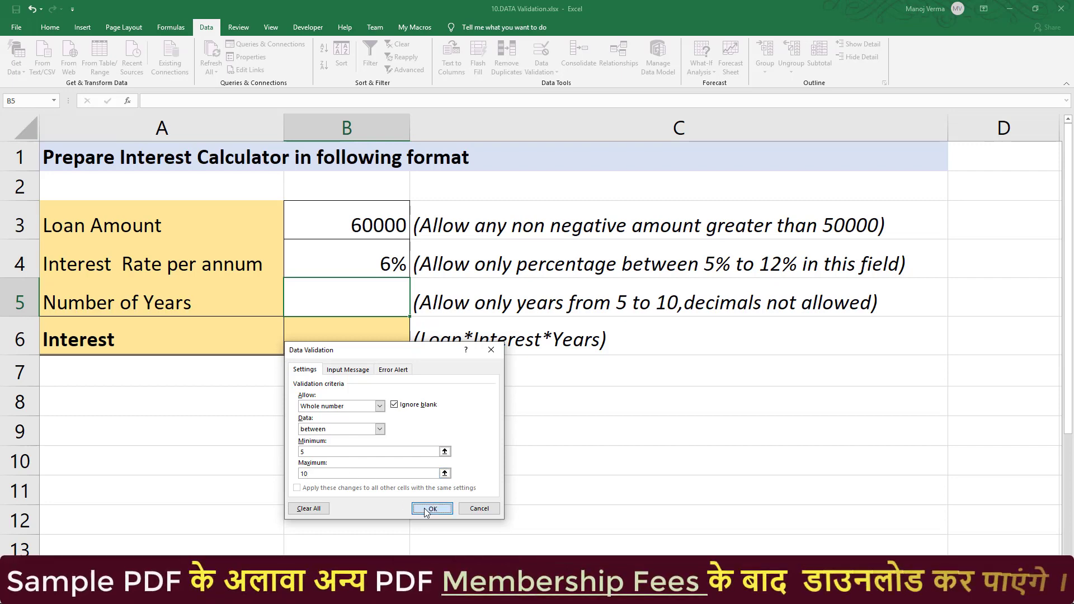
pyautogui.click(427, 510)
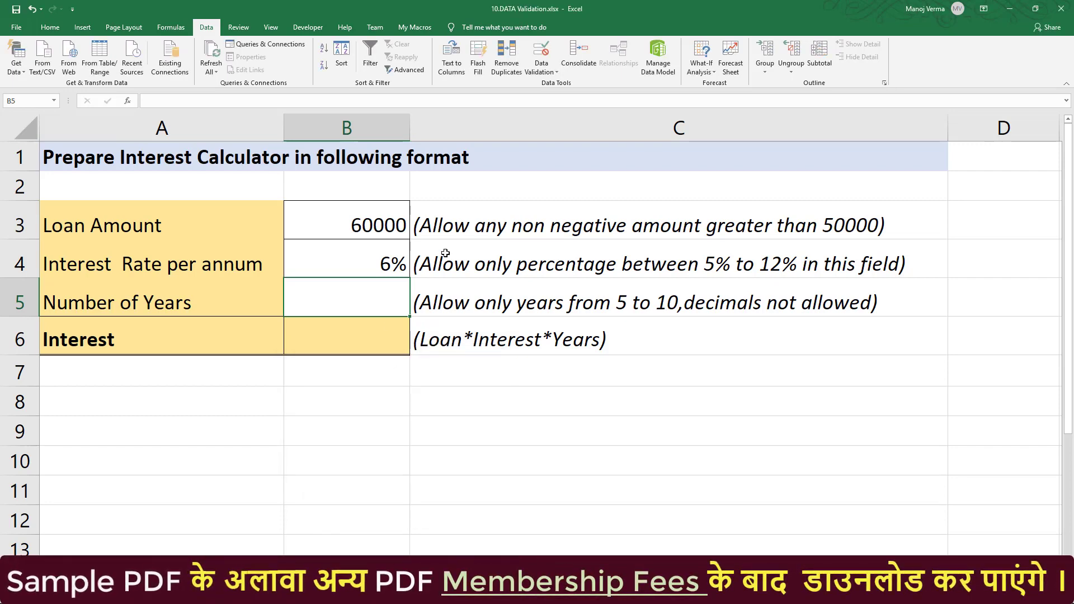
# Test 12 years, which is rejected, then enter 5 in B5
pyautogui.write('12')
pyautogui.press('Return')
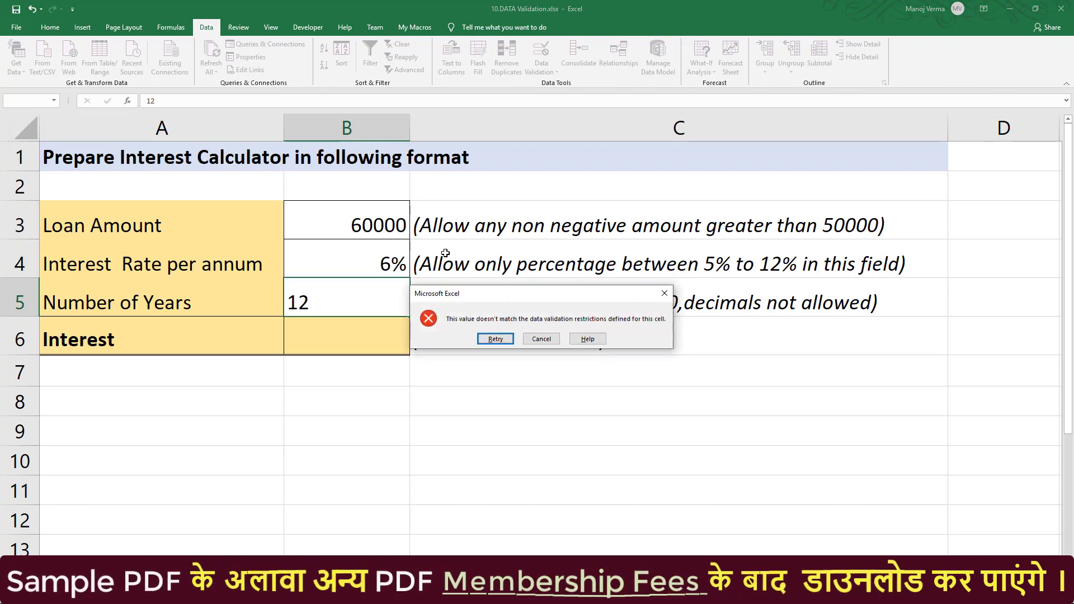
pyautogui.press('Return')
pyautogui.write('5')
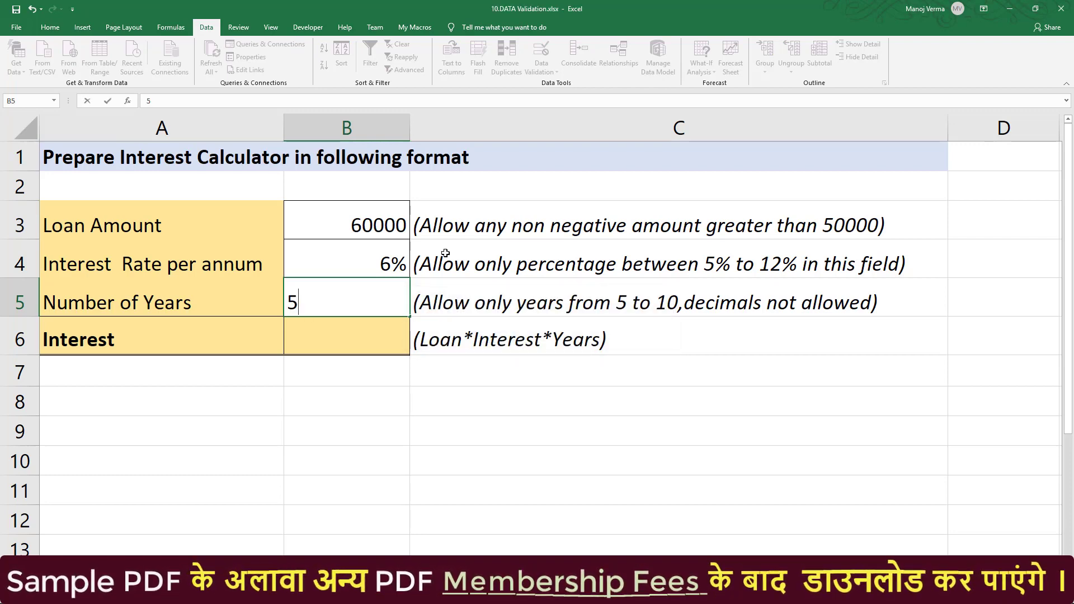
pyautogui.press('Return')
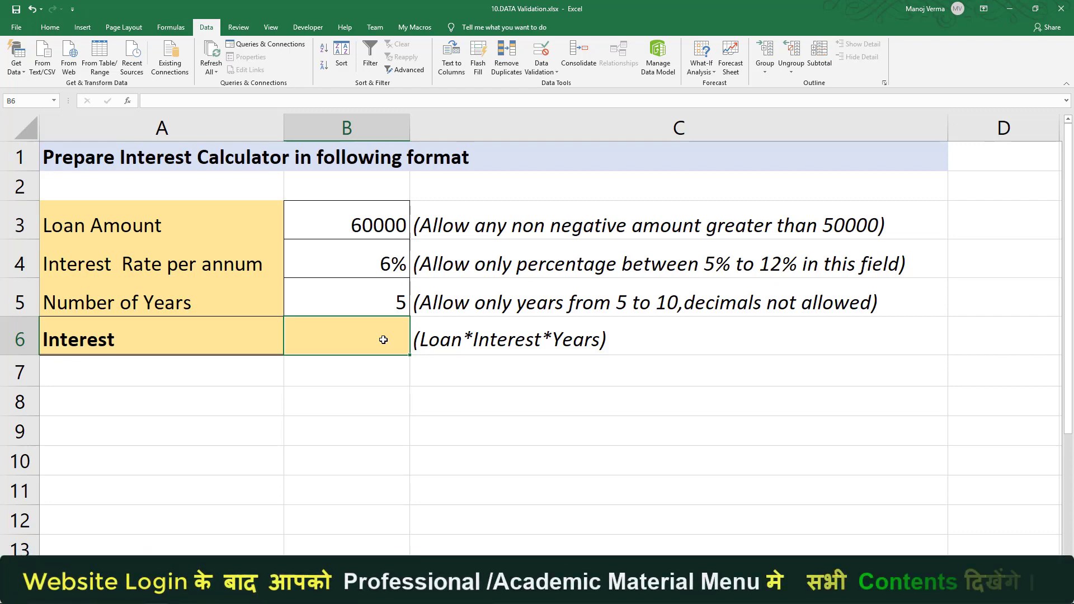
# Enter =B3*B4*B5 in B6 for an interest of 18000, then go to the Q2 sheet
pyautogui.write('=')
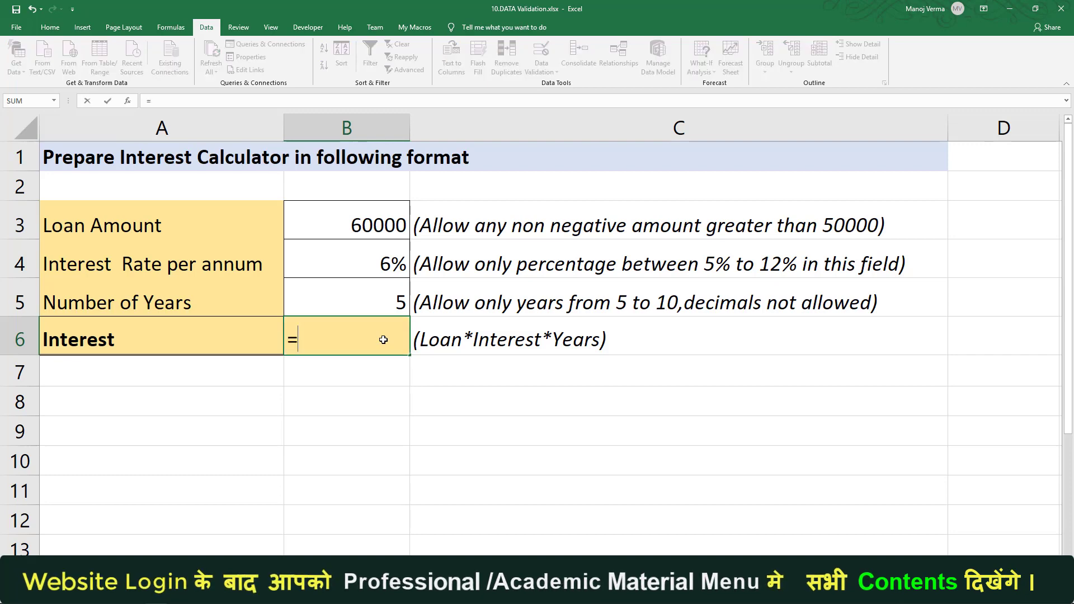
pyautogui.press('Up')
pyautogui.press('Up')
pyautogui.press('Up')
pyautogui.write('*')
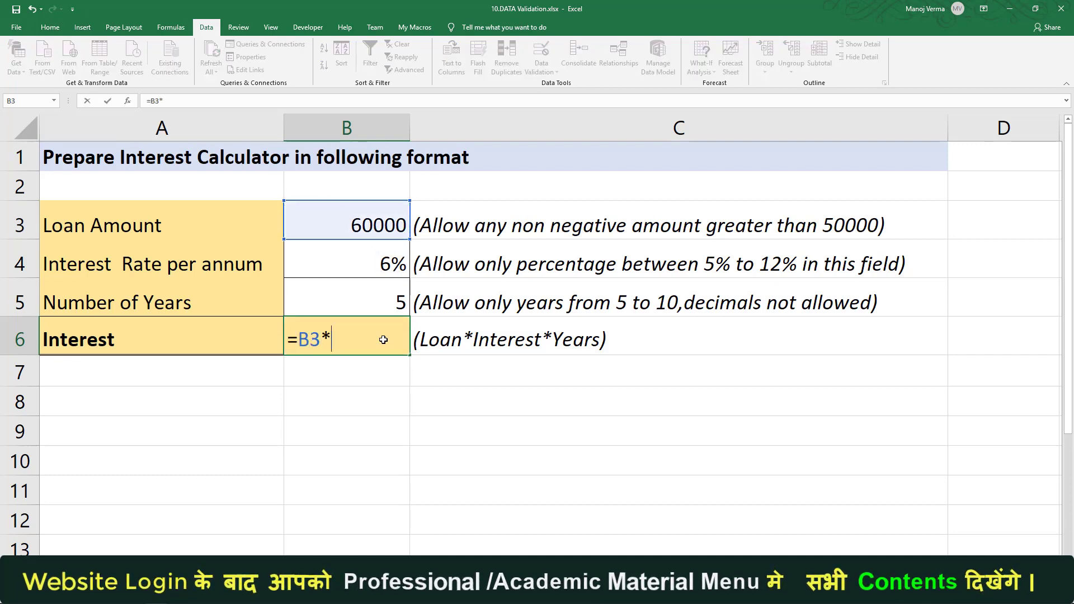
pyautogui.press('Up')
pyautogui.press('Up')
pyautogui.write('*')
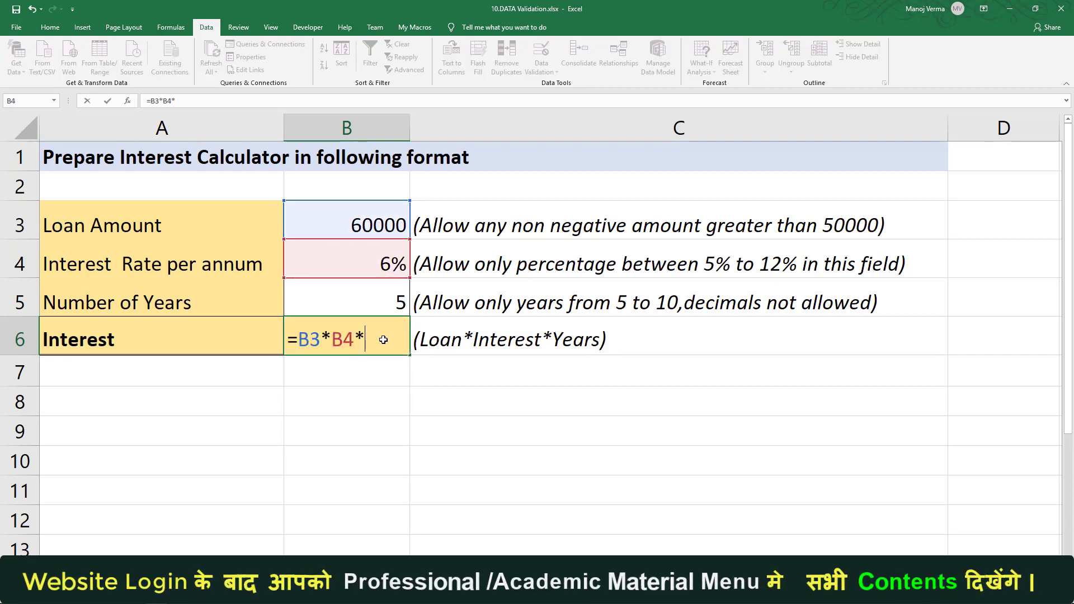
pyautogui.press('Up')
pyautogui.press('Return')
pyautogui.press('Up')
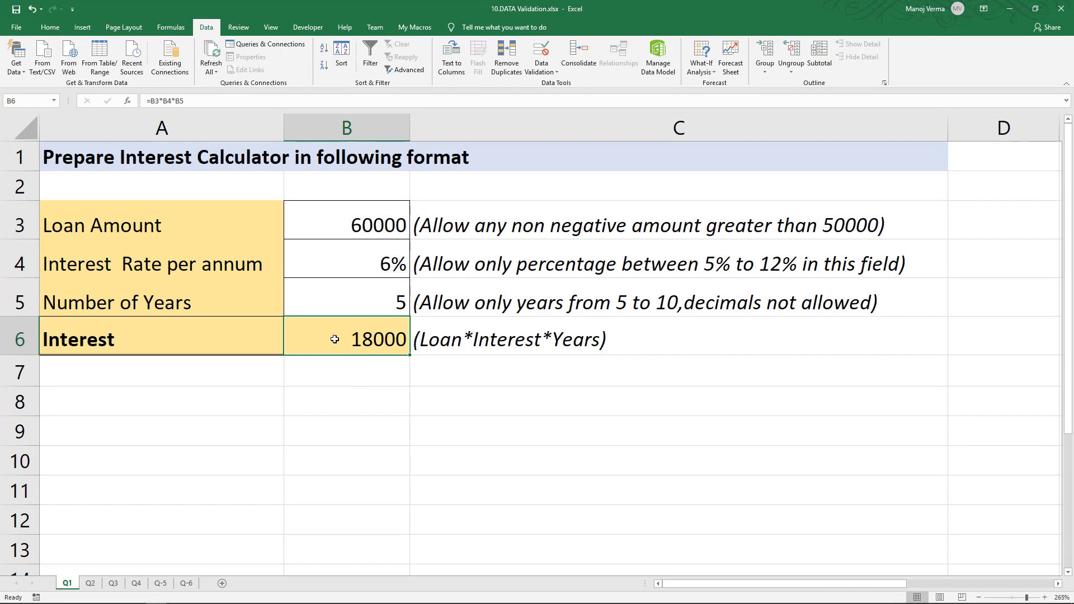
pyautogui.click(357, 229)
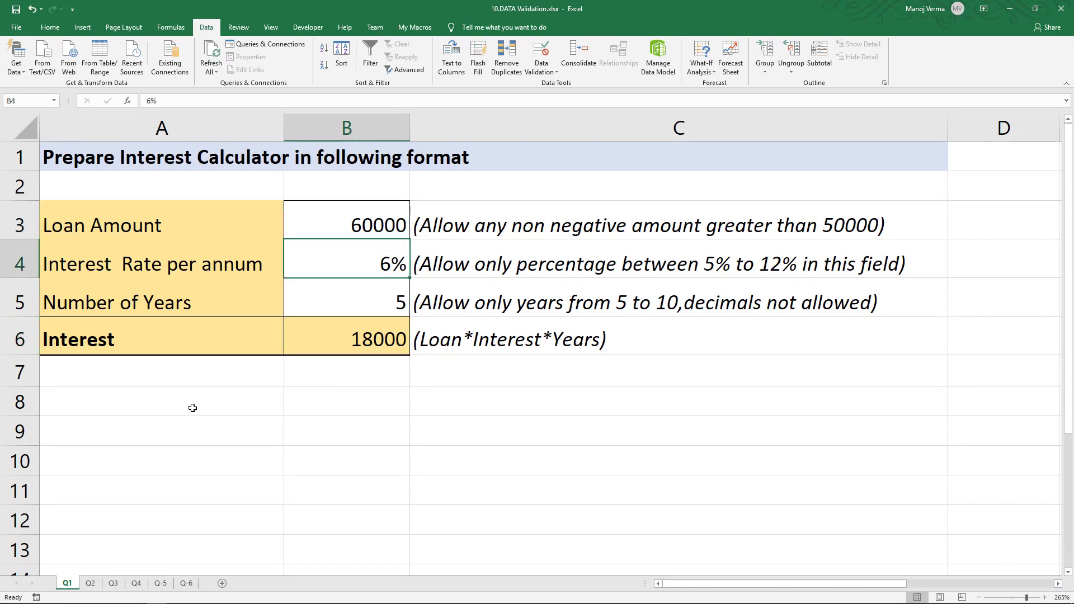
pyautogui.click(90, 584)
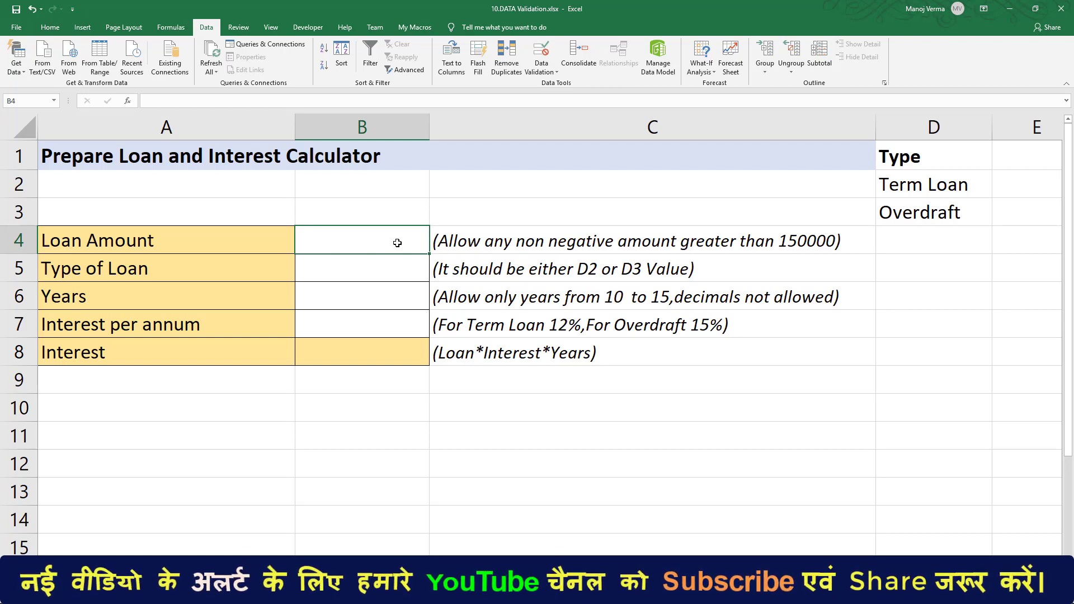
# Give the Q2 Loan Amount cell B4 a Whole number rule greater than 150000
pyautogui.click(541, 52)
pyautogui.click(352, 404)
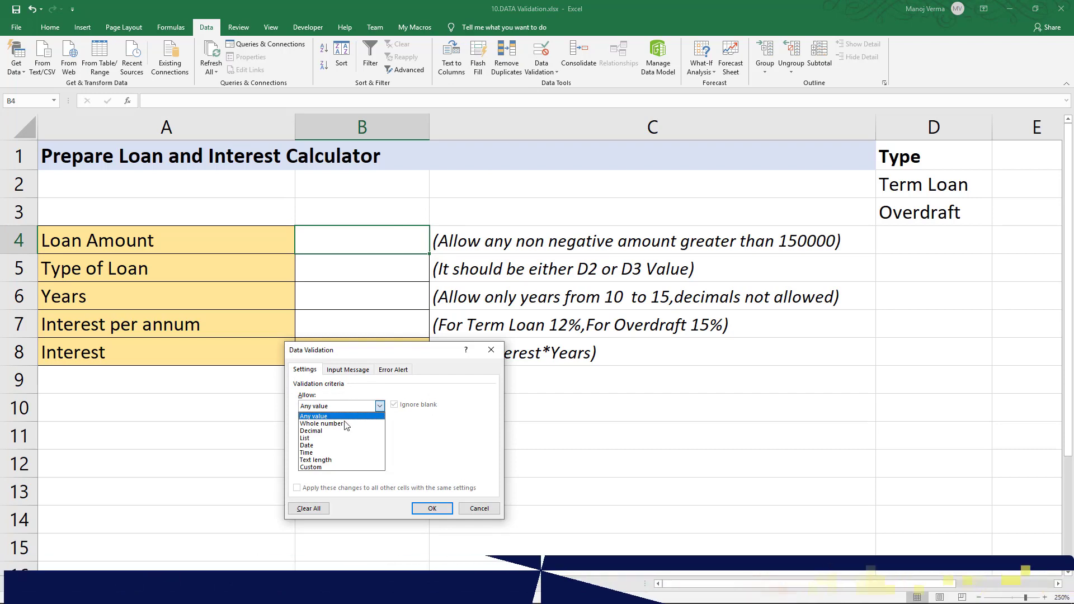
pyautogui.click(321, 423)
pyautogui.click(344, 429)
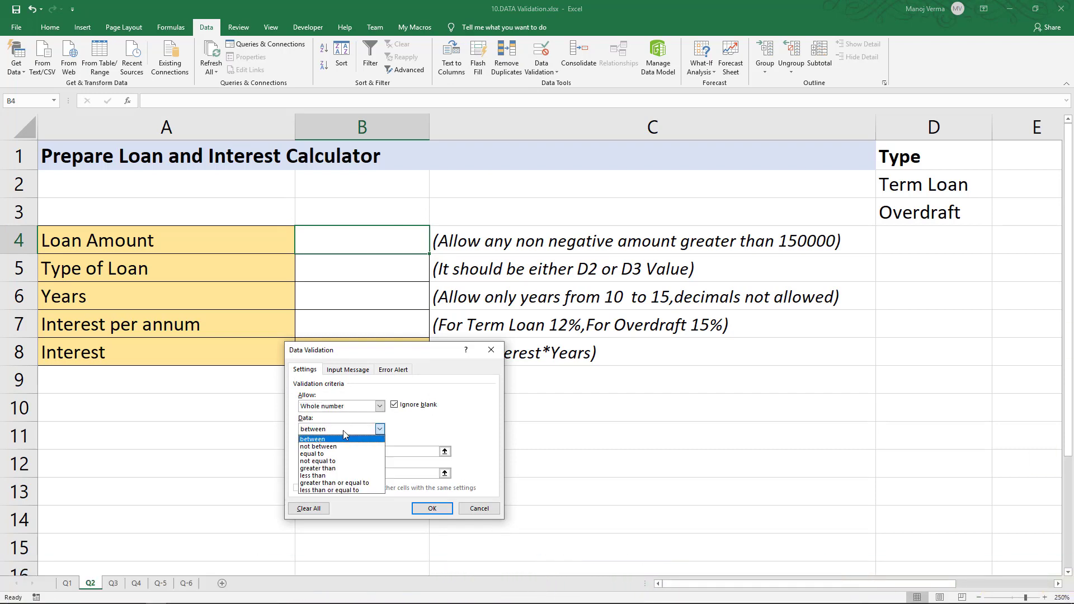
pyautogui.click(342, 468)
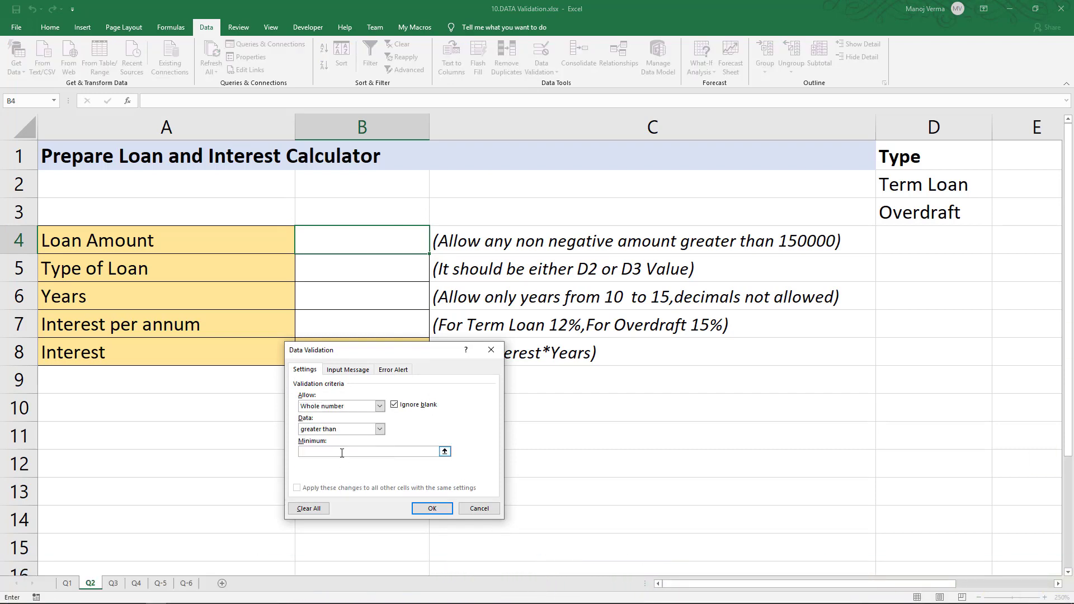
pyautogui.write('150000')
pyautogui.click(434, 508)
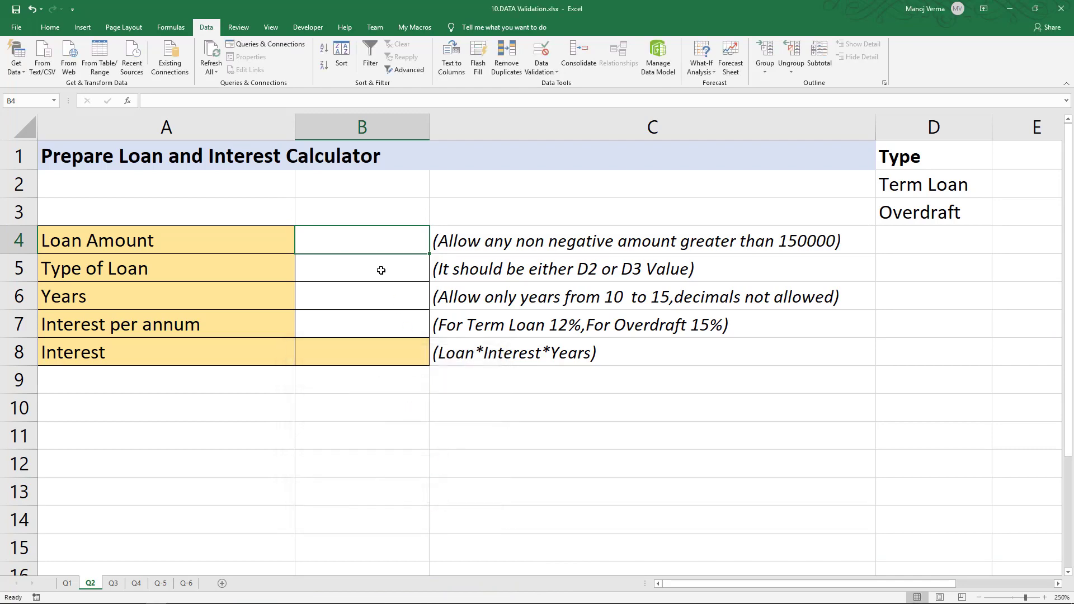
# Test 14000 and 140000, both rejected, then enter 167000 as the loan amount
pyautogui.write('140')
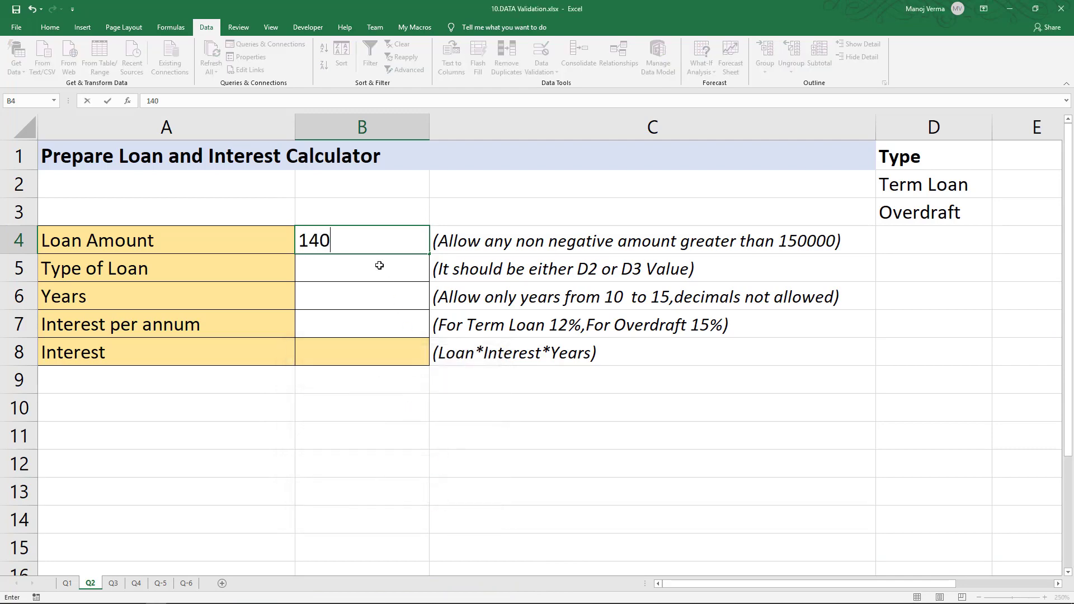
pyautogui.write('00')
pyautogui.press('Return')
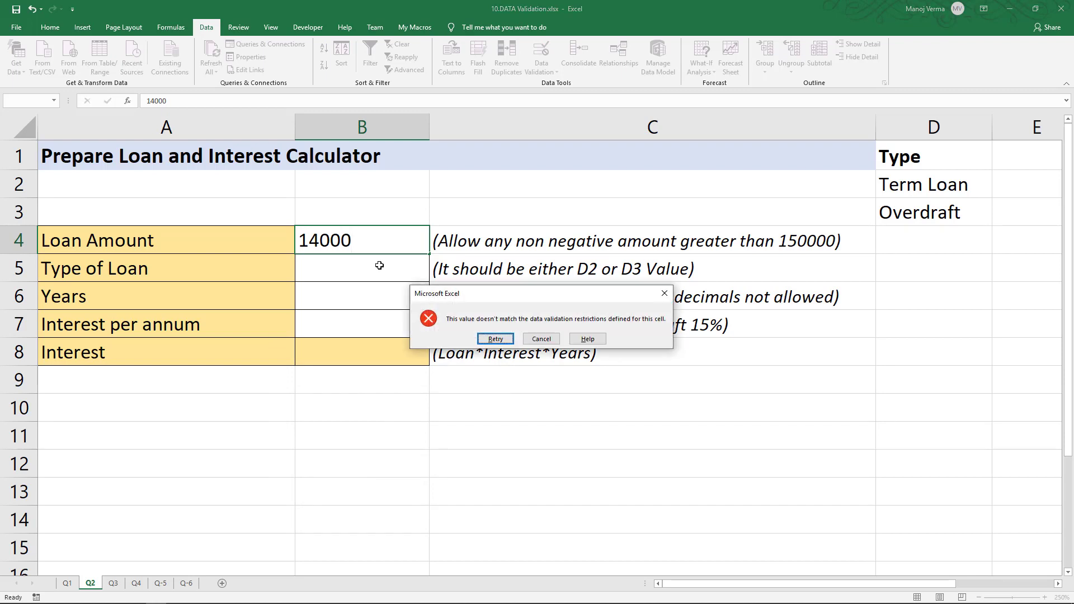
pyautogui.press('Return')
pyautogui.write('140000')
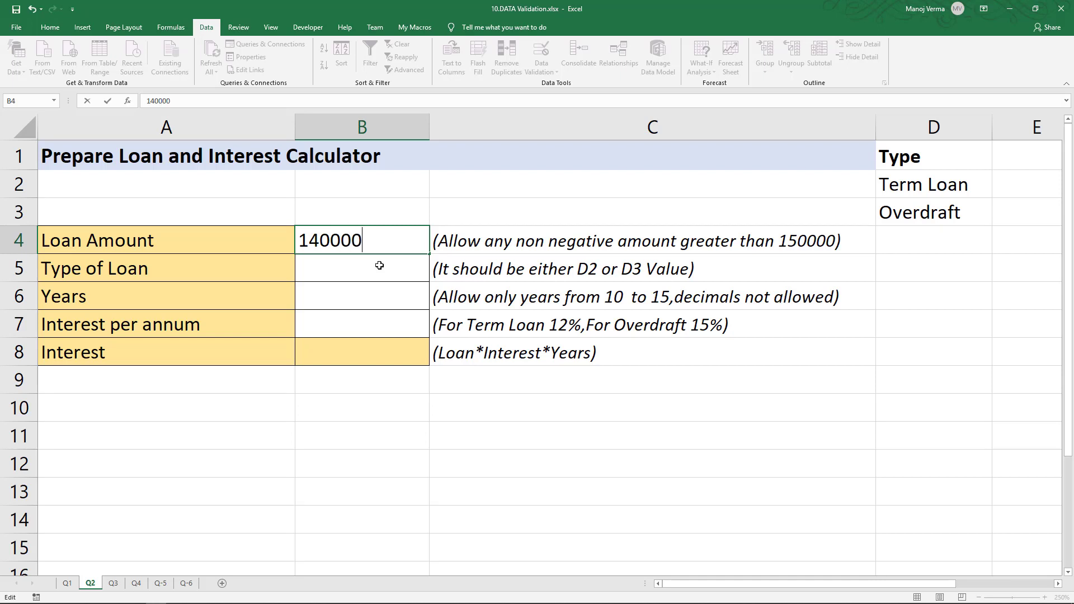
pyautogui.press('Return')
pyautogui.press('Return')
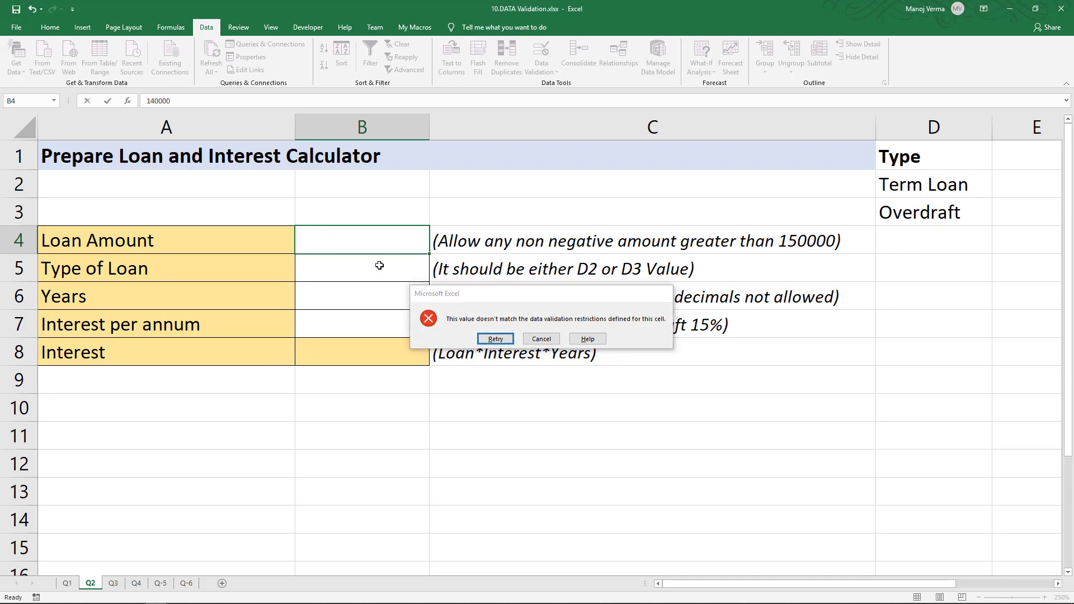
pyautogui.write('16700')
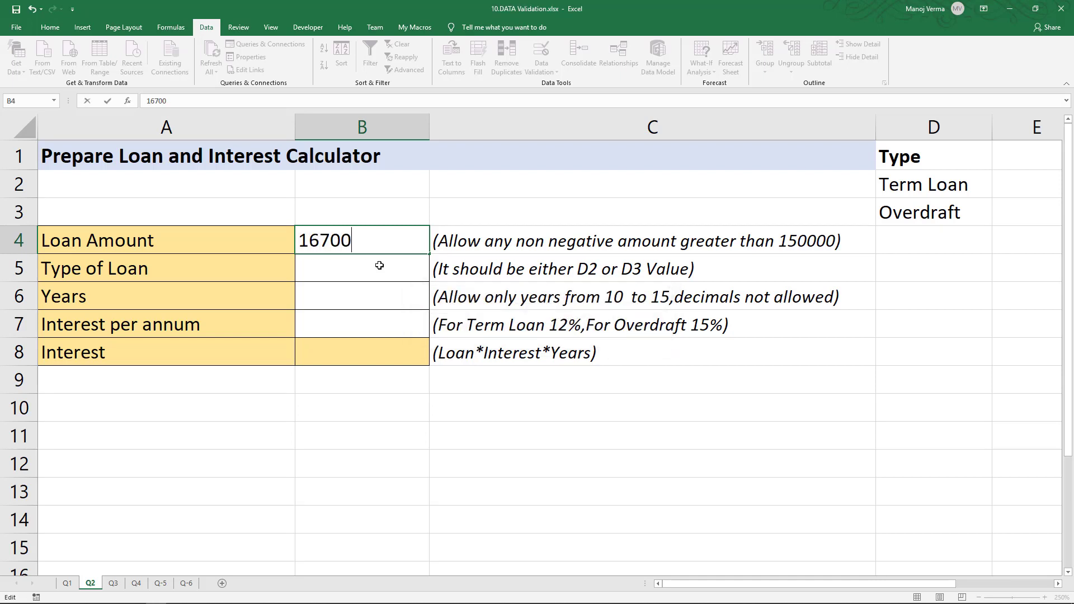
pyautogui.write('0')
pyautogui.press('Return')
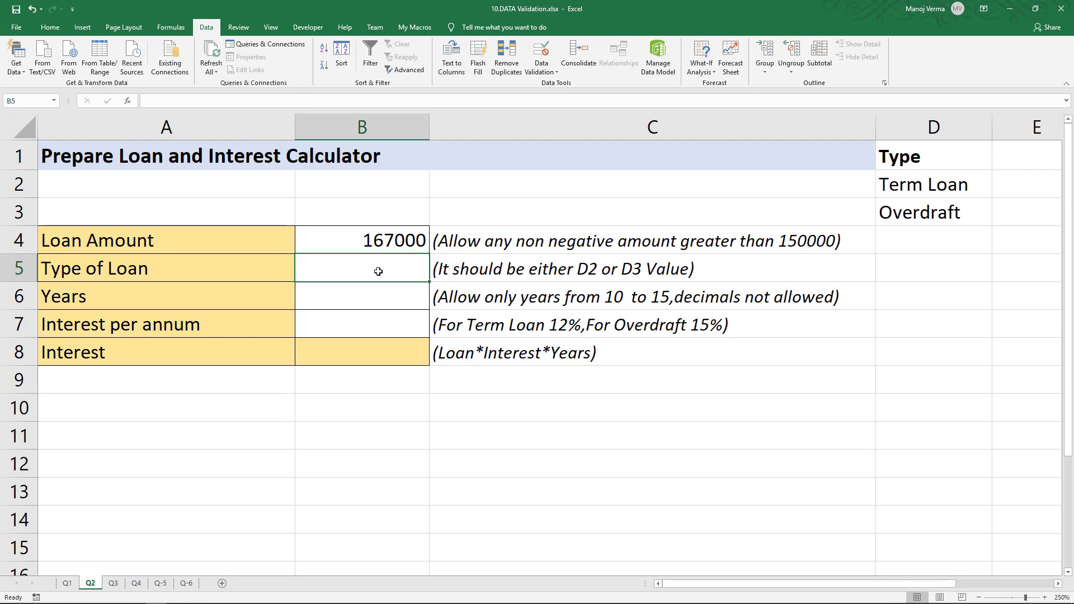
# Restrict B5 to a List validation sourced from D2:D3 (Term Loan, Overdraft)
pyautogui.click(924, 196)
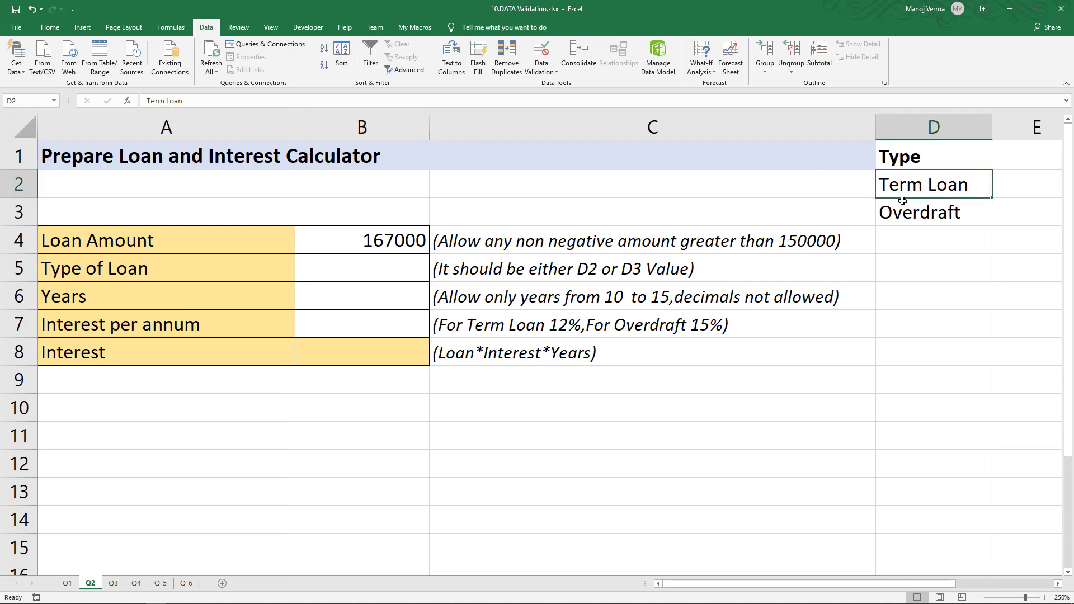
pyautogui.click(917, 218)
pyautogui.click(367, 272)
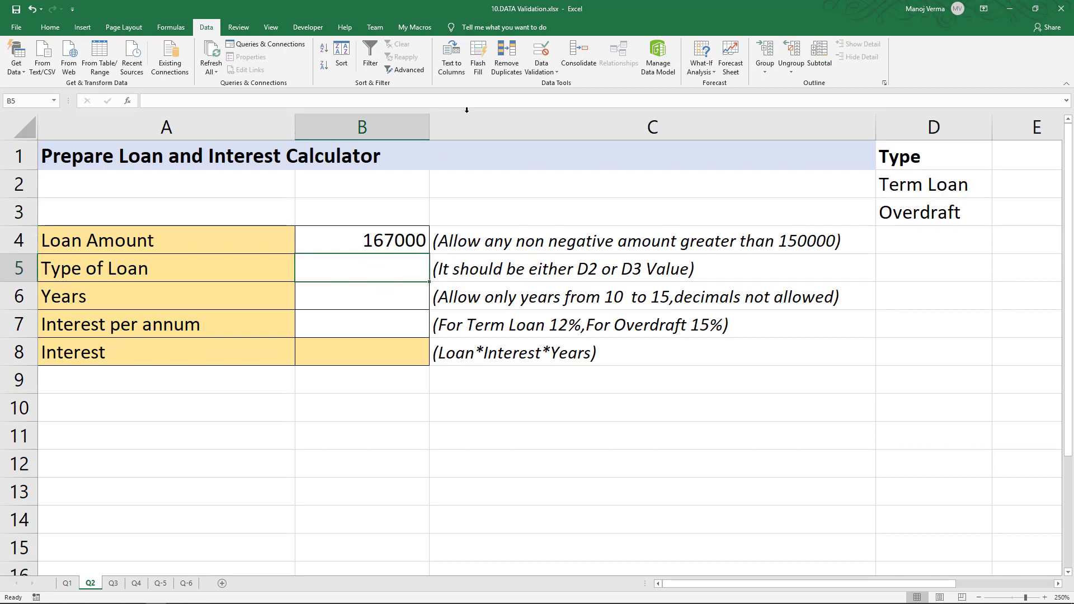
pyautogui.click(541, 55)
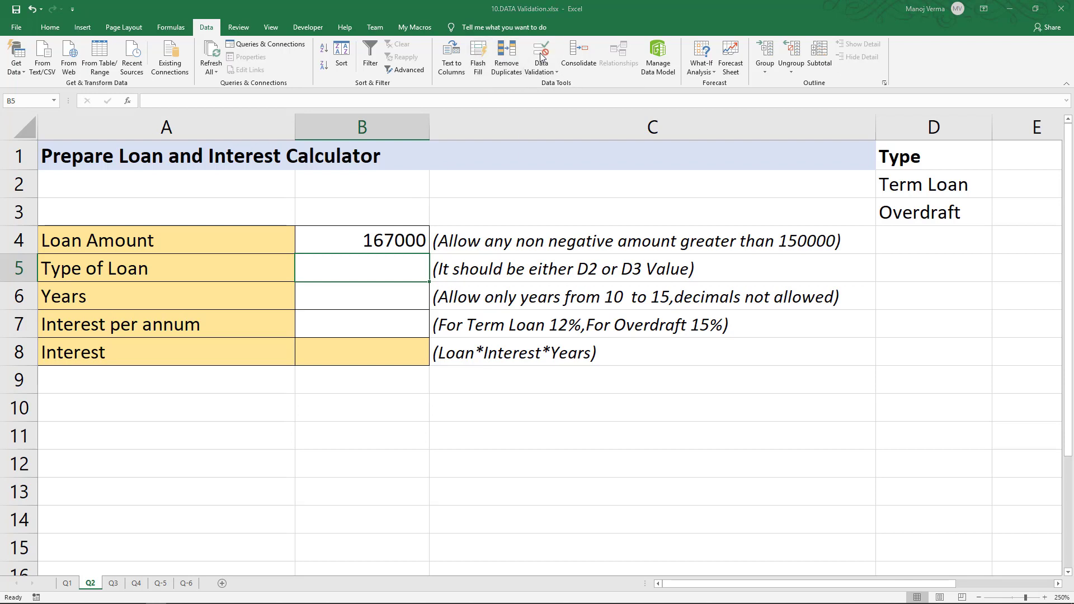
pyautogui.click(340, 410)
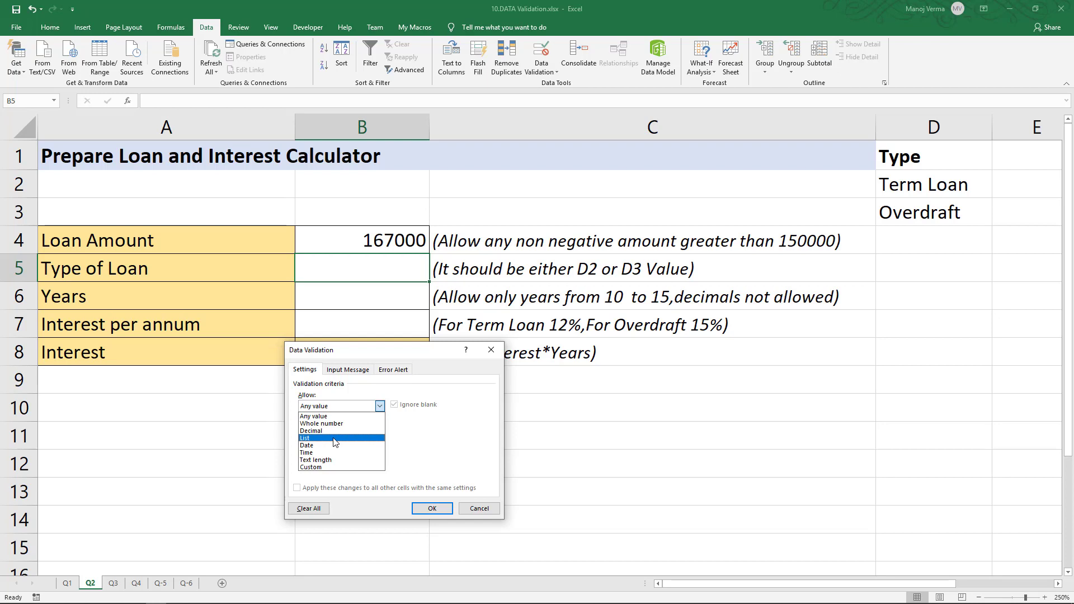
pyautogui.click(335, 439)
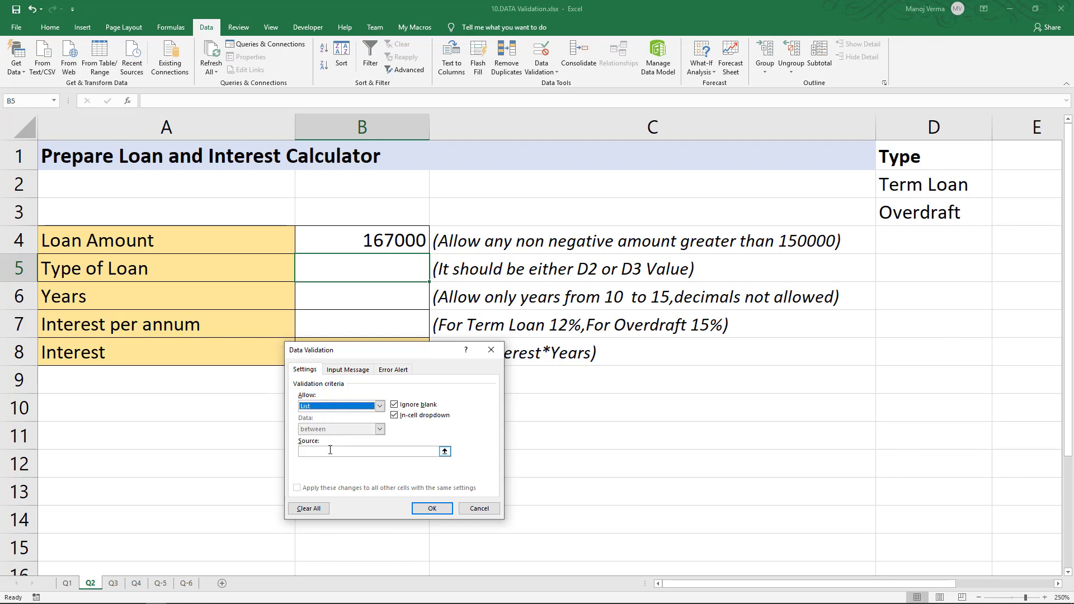
pyautogui.click(329, 453)
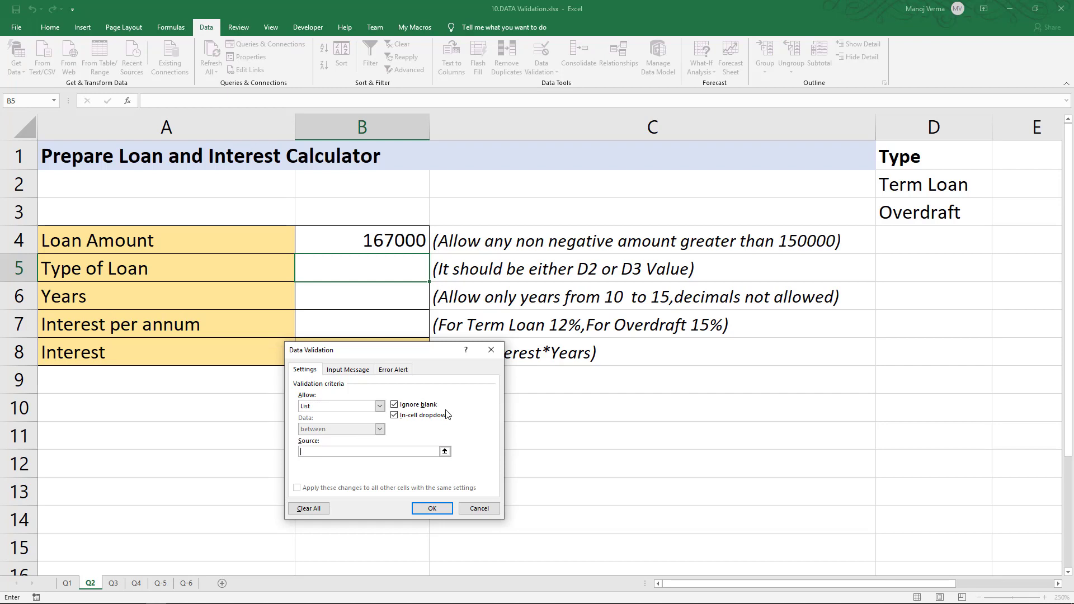
pyautogui.moveTo(924, 190); pyautogui.dragTo(929, 208)
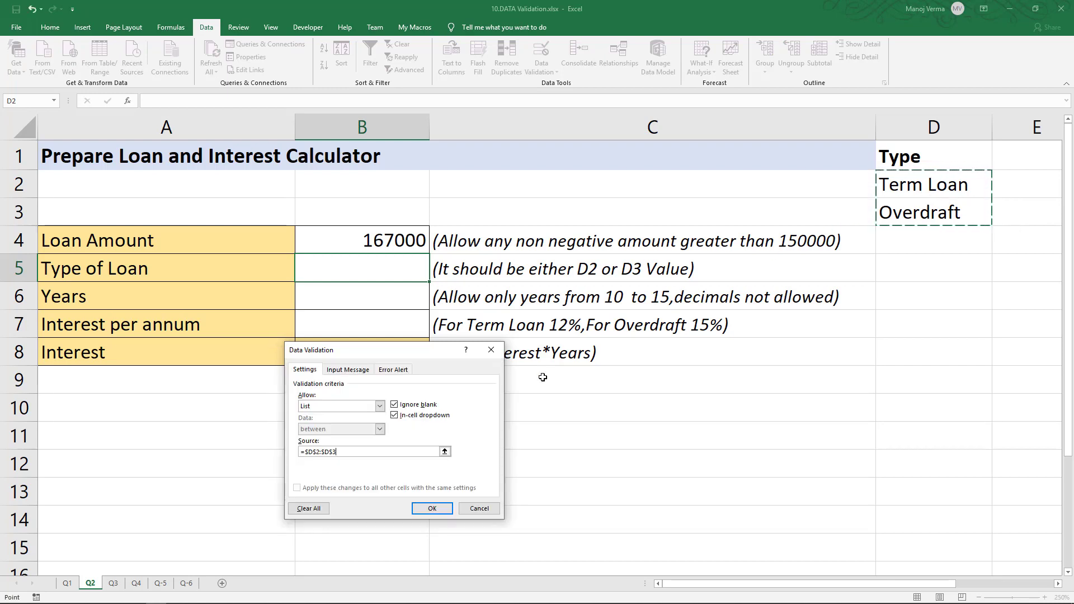
pyautogui.click(431, 509)
# Choose Overdraft from B5's loan type dropdown, then select the Years cell B6
pyautogui.click(435, 276)
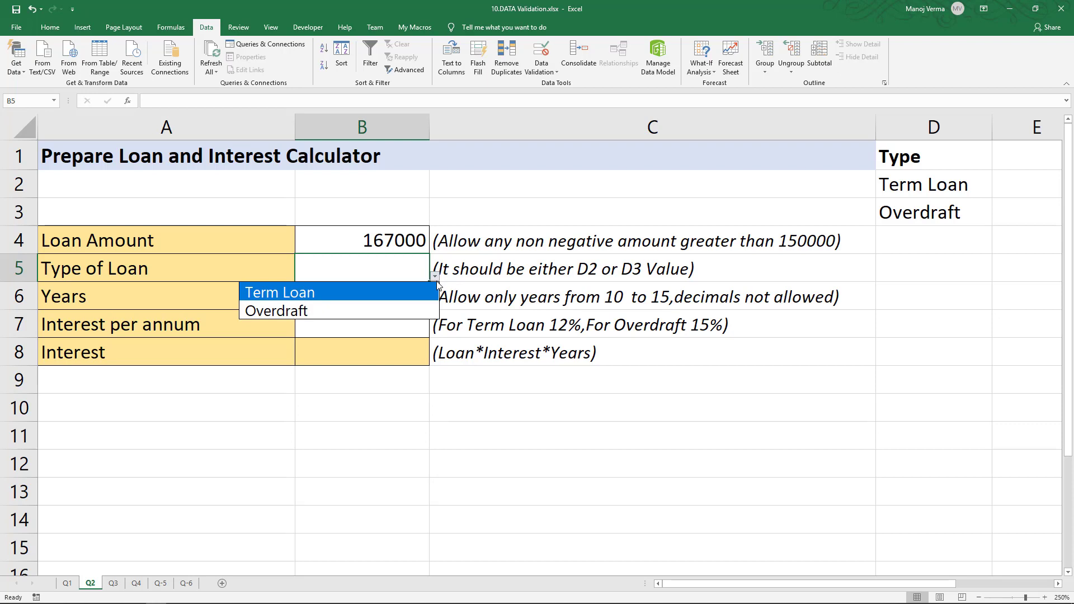
pyautogui.click(396, 310)
pyautogui.click(434, 276)
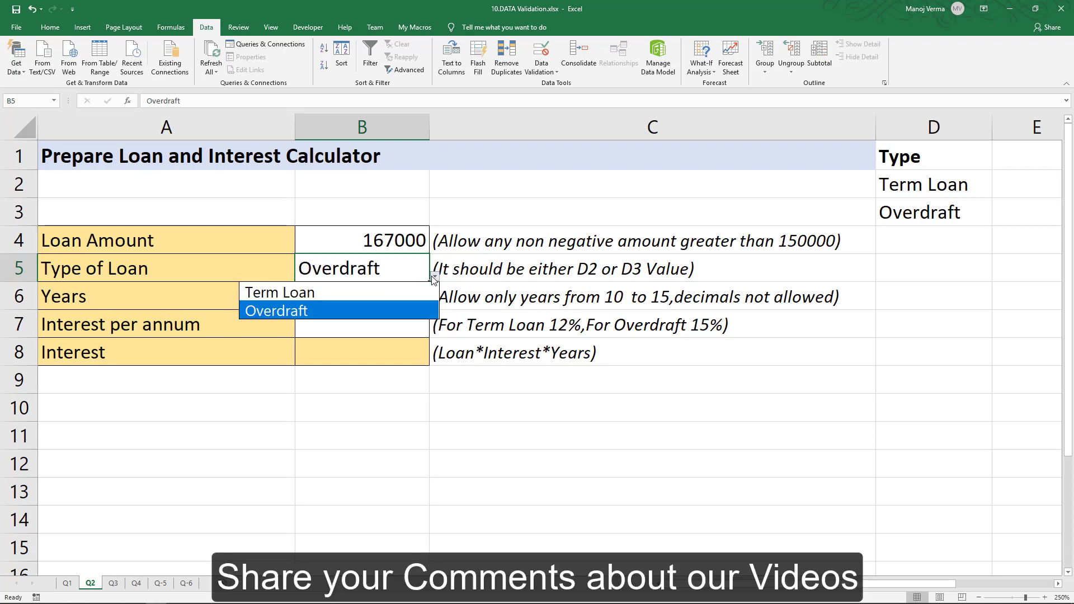
pyautogui.click(422, 293)
pyautogui.click(434, 277)
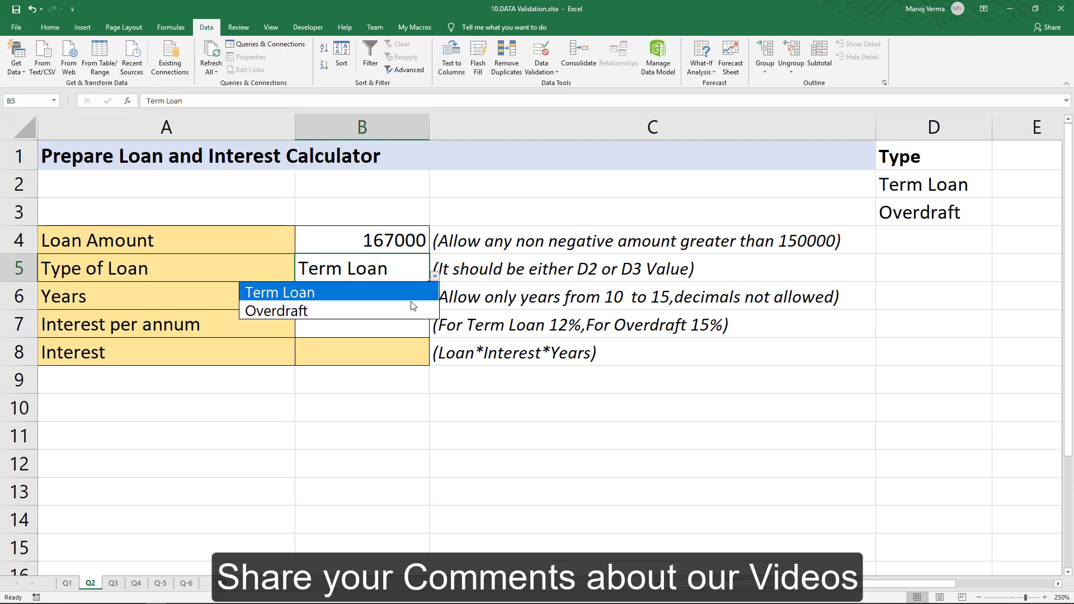
pyautogui.click(408, 309)
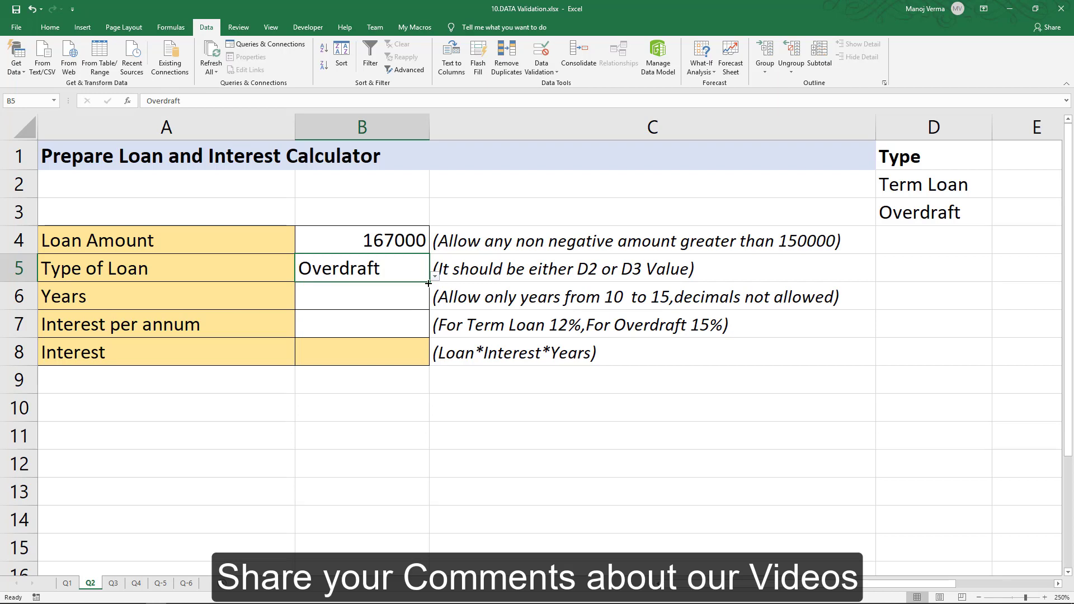
pyautogui.click(392, 296)
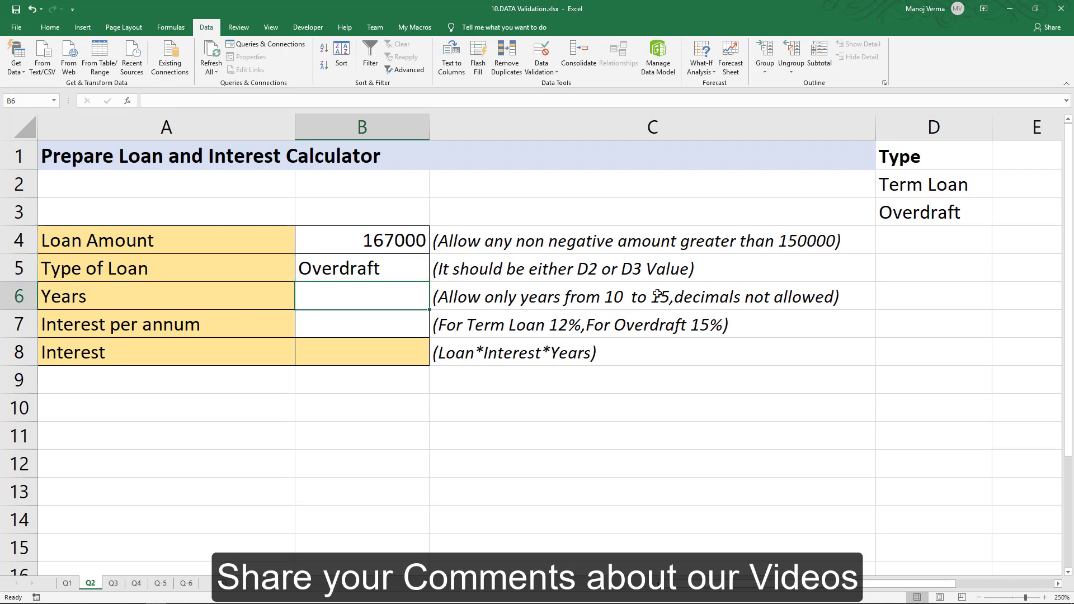
# Set B6's Data Validation to Whole number between 10 and 15
pyautogui.click(540, 55)
pyautogui.click(380, 405)
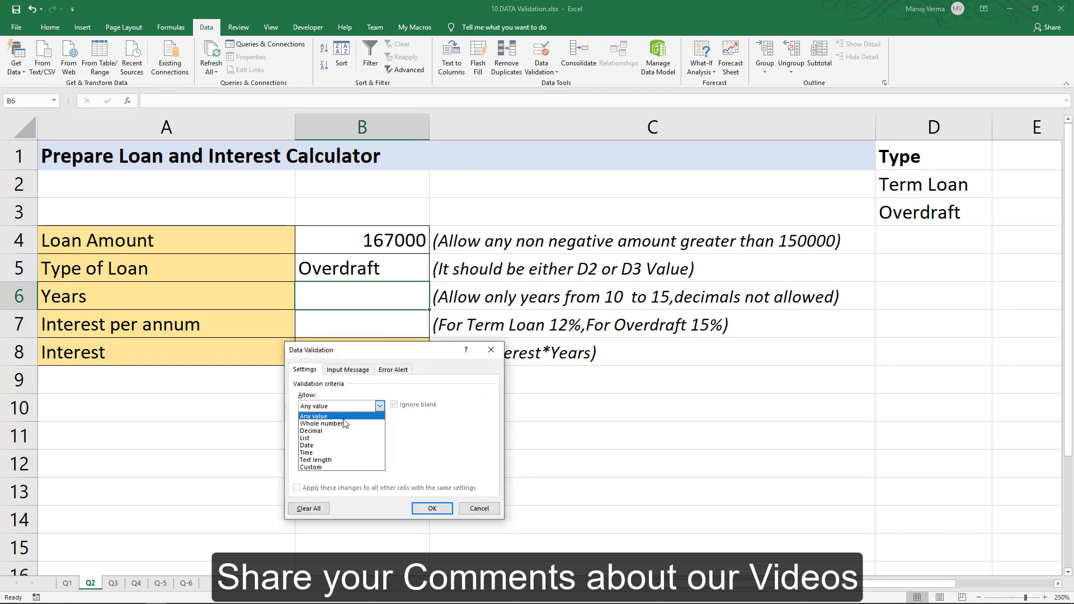
pyautogui.click(342, 423)
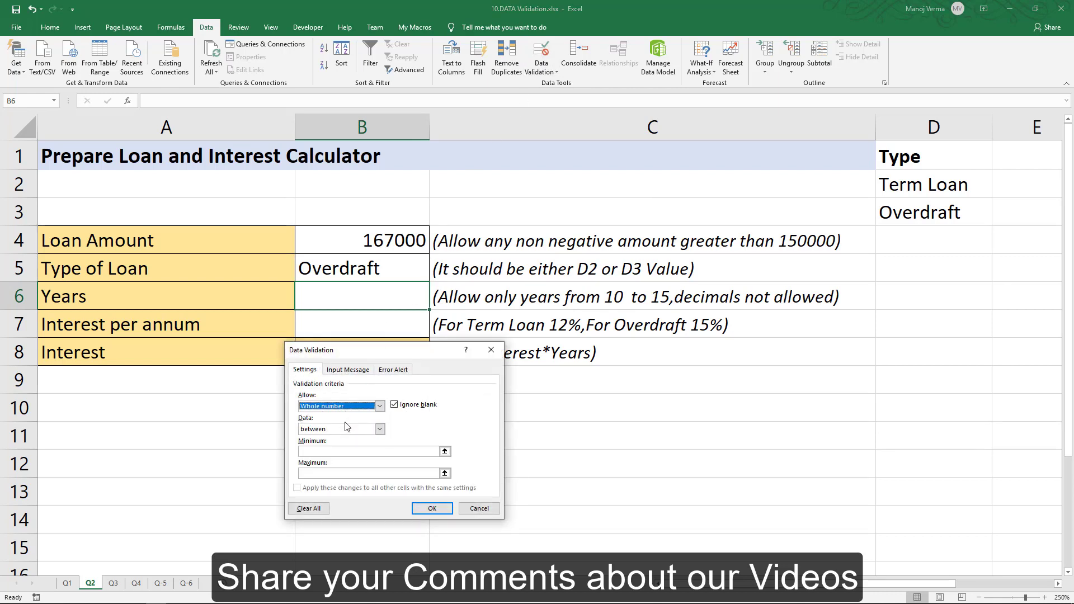
pyautogui.click(345, 430)
pyautogui.click(347, 437)
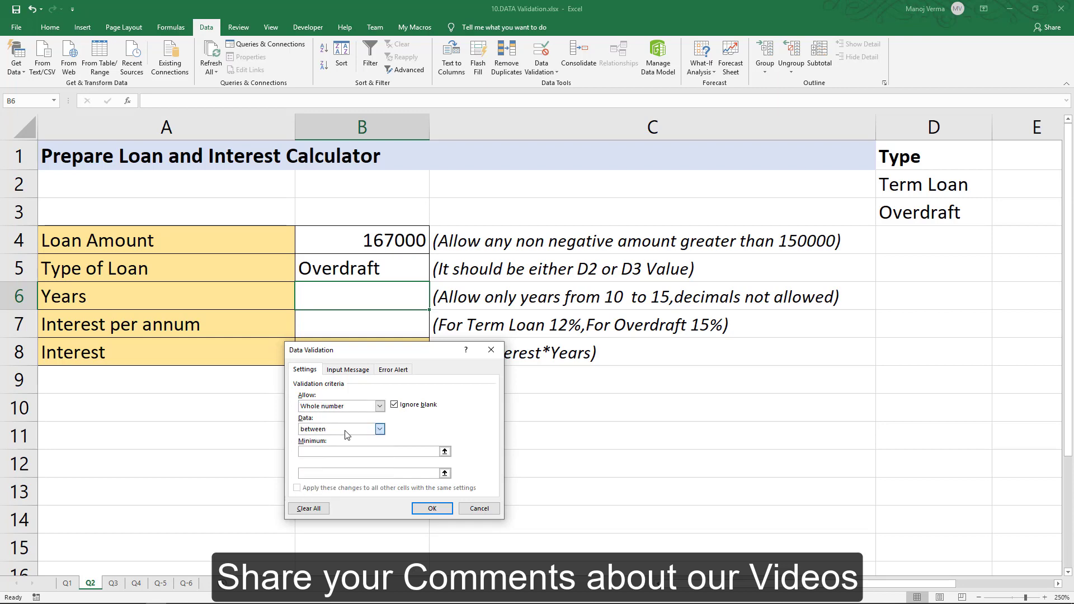
pyautogui.click(341, 451)
pyautogui.write('10')
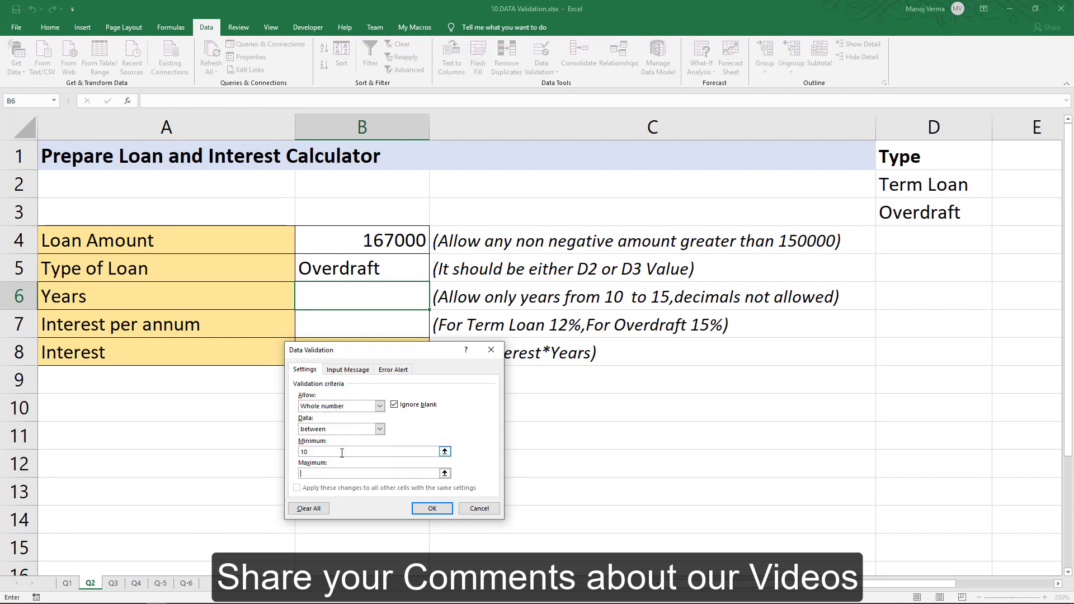
pyautogui.write('15')
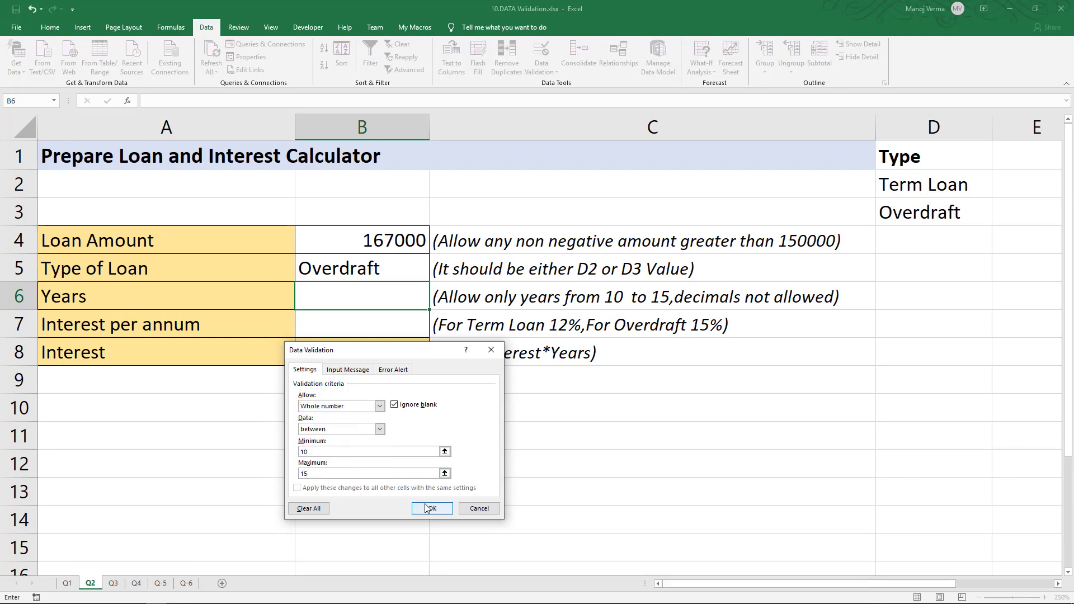
pyautogui.click(429, 508)
pyautogui.click(389, 320)
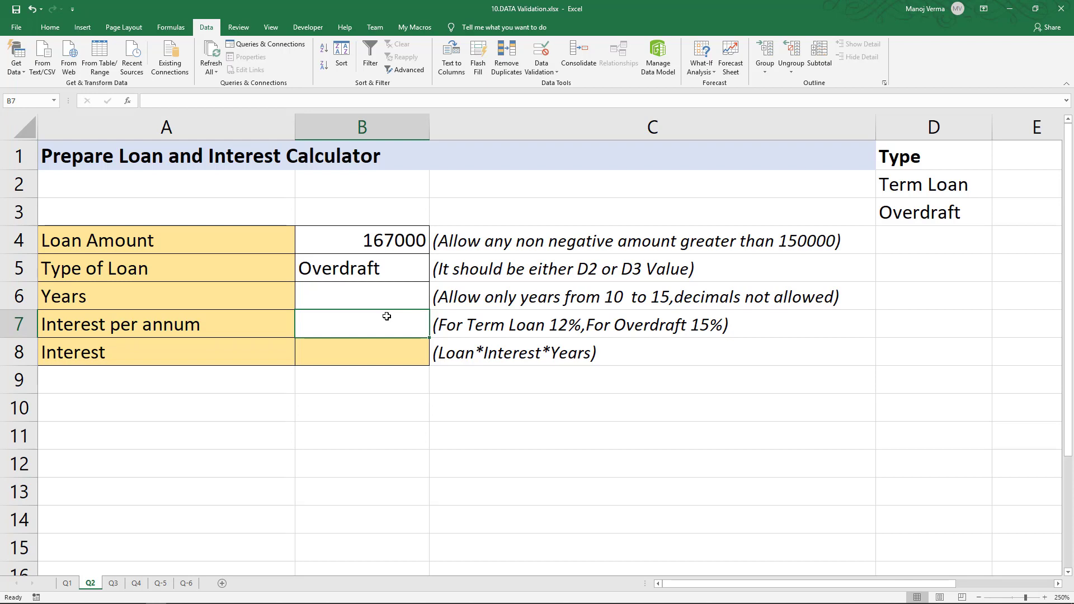
# In B7, enter =IF(B5="Overdraft",15%,12%) so the interest rate follows the loan type
pyautogui.write('=if')
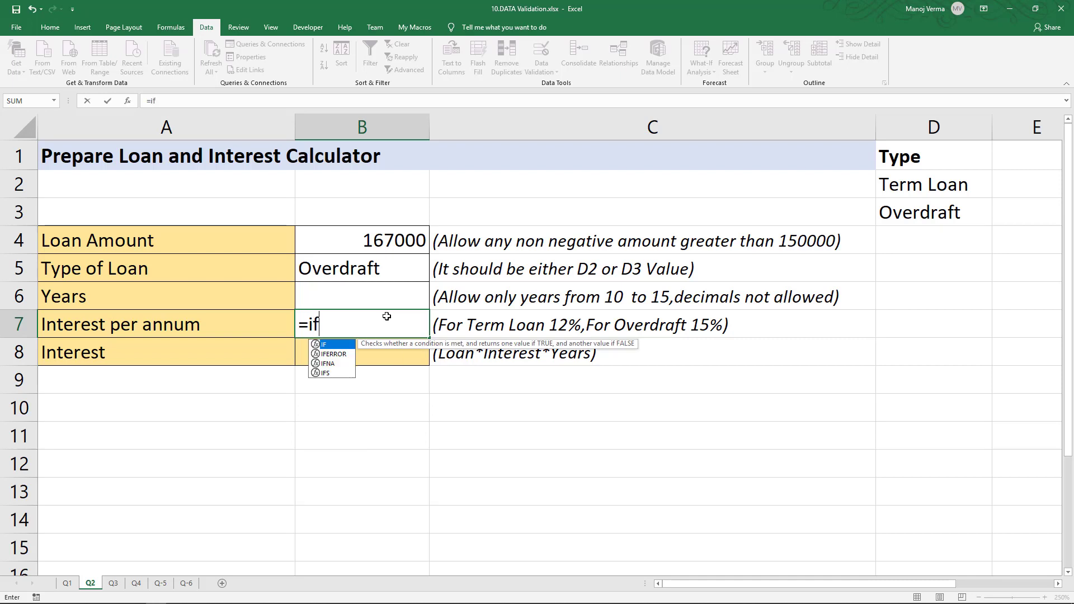
pyautogui.press('Tab')
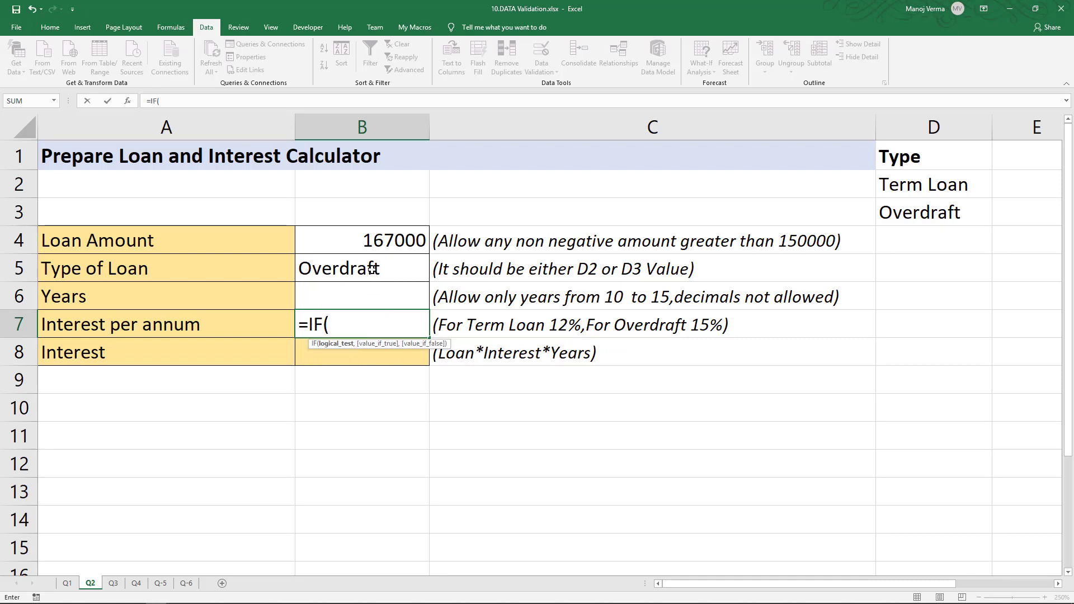
pyautogui.click(372, 269)
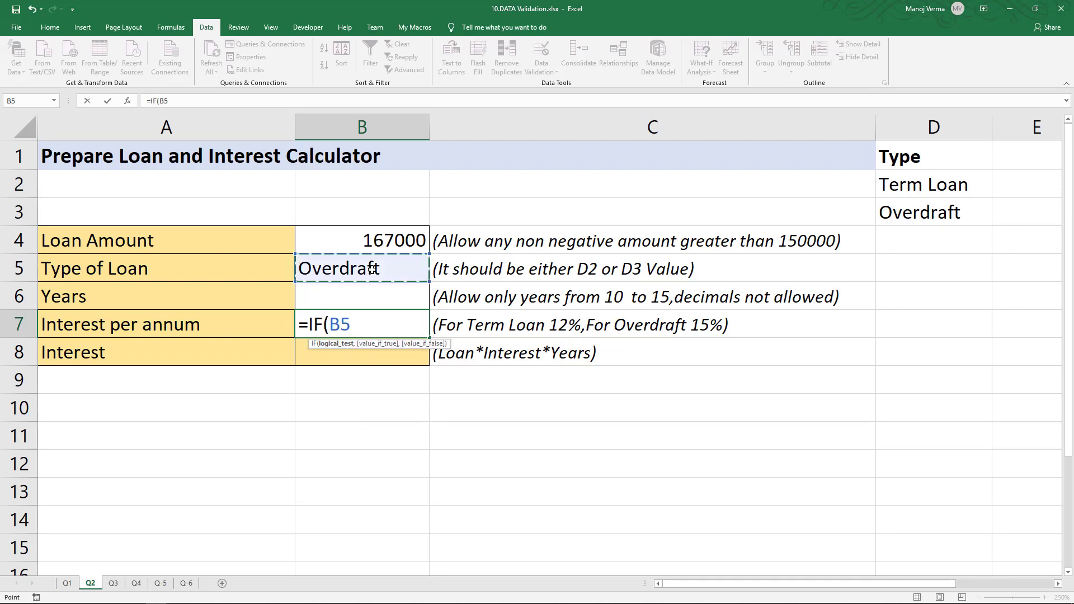
pyautogui.write('="Ov')
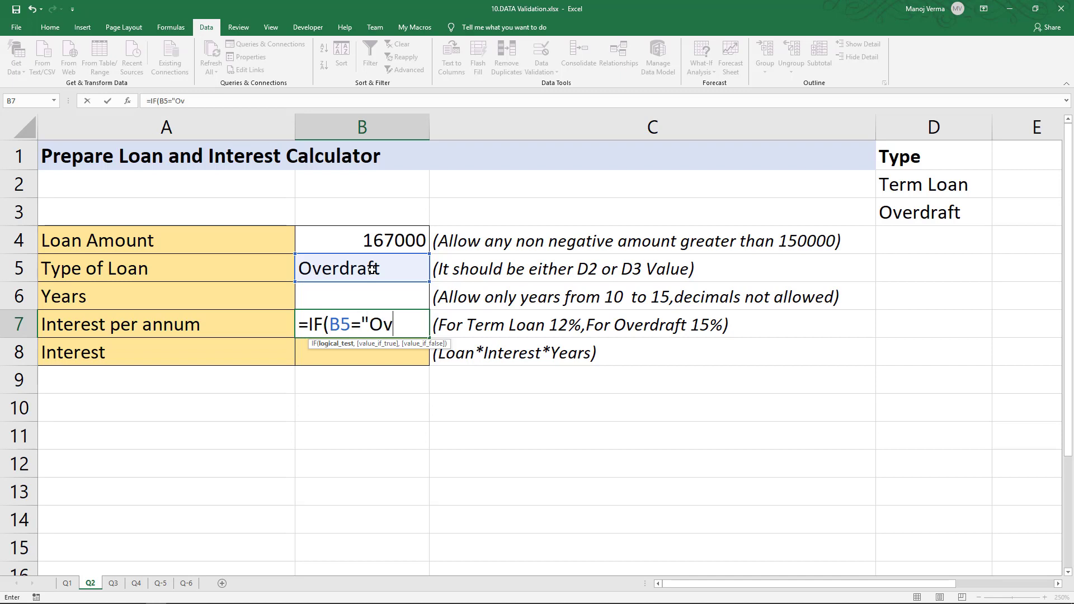
pyautogui.write('erdraft')
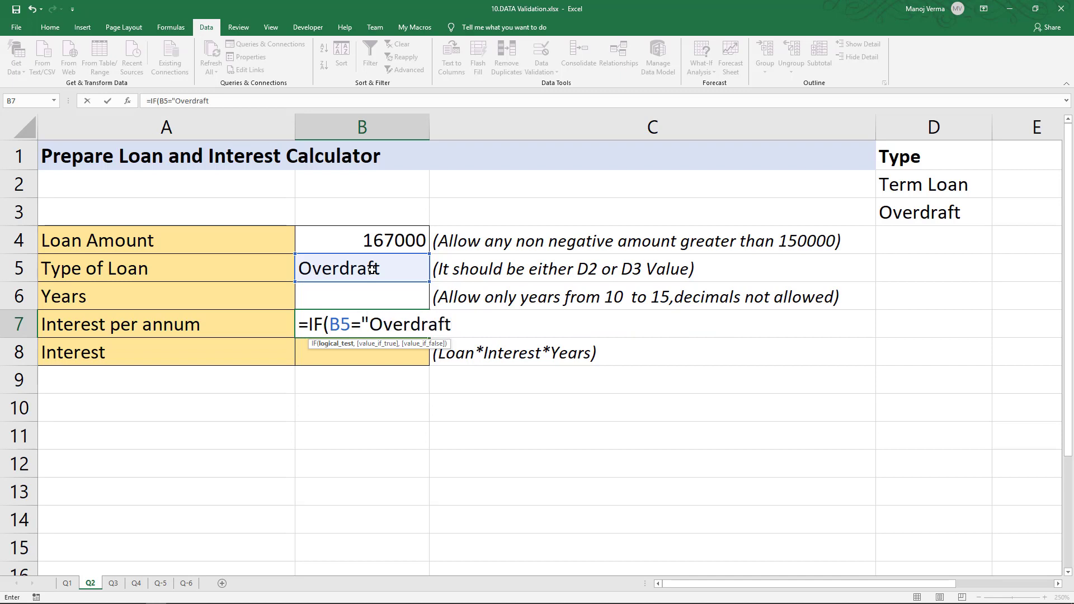
pyautogui.write('",')
pyautogui.write('15%')
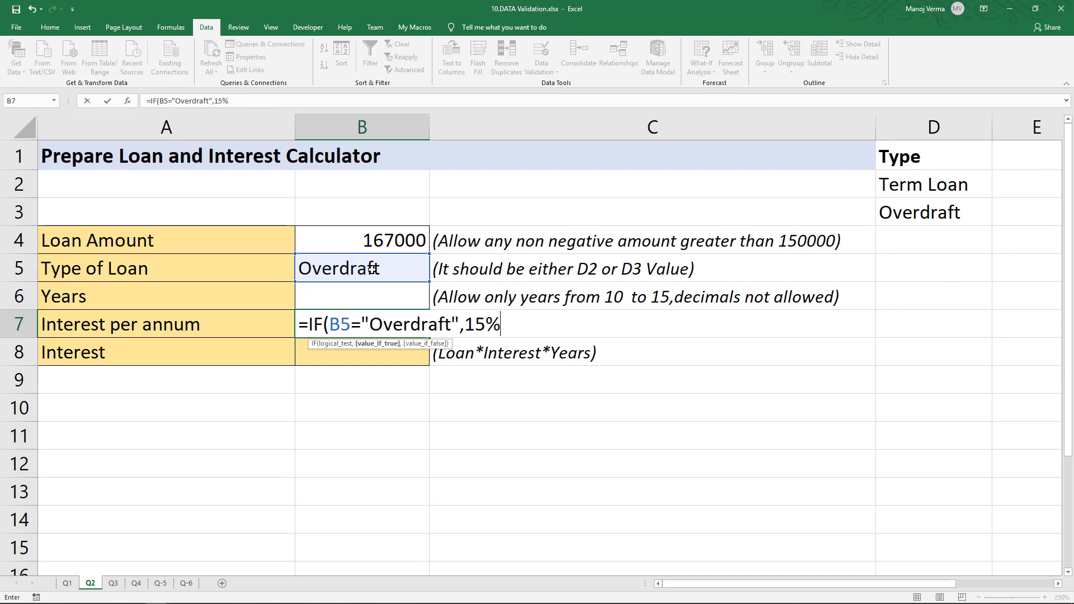
pyautogui.write(',18')
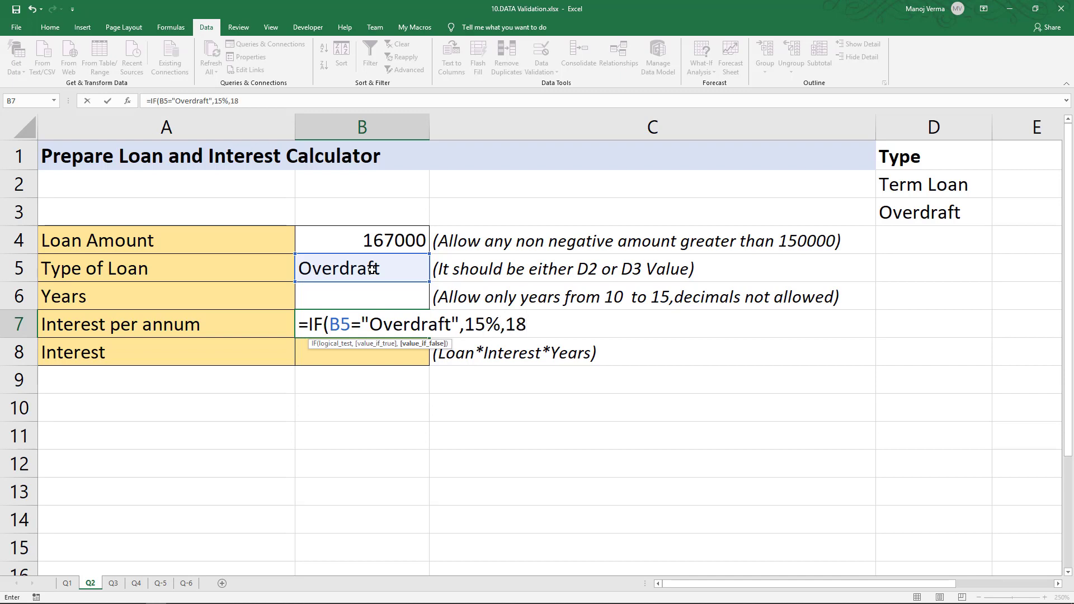
pyautogui.press('BackSpace')
pyautogui.write('2%')
pyautogui.write(')')
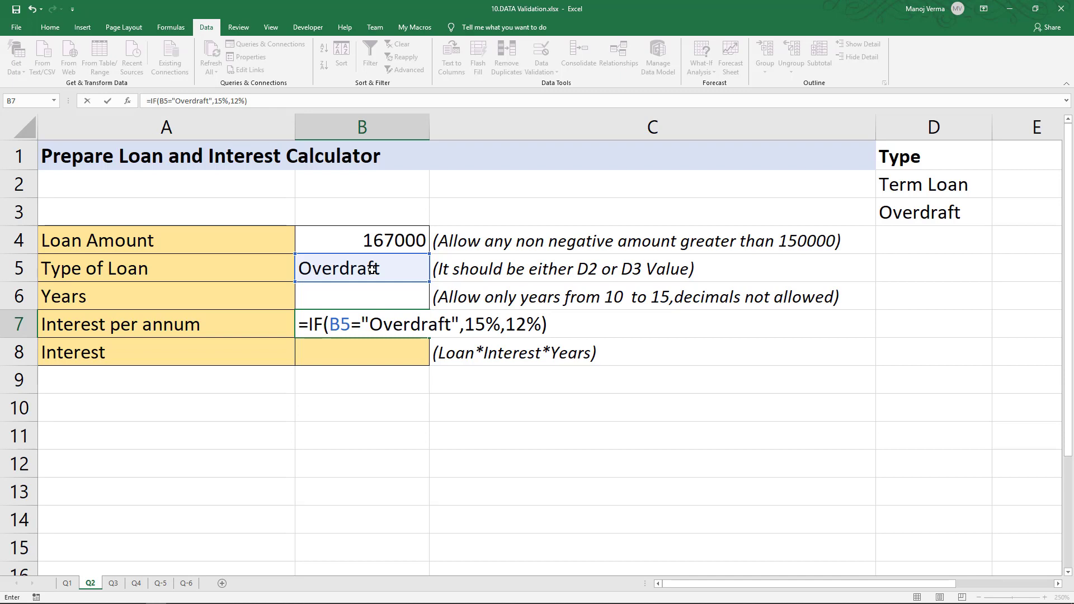
pyautogui.press('Return')
# Format the interest rate in B7 as a percentage
pyautogui.press('Up')
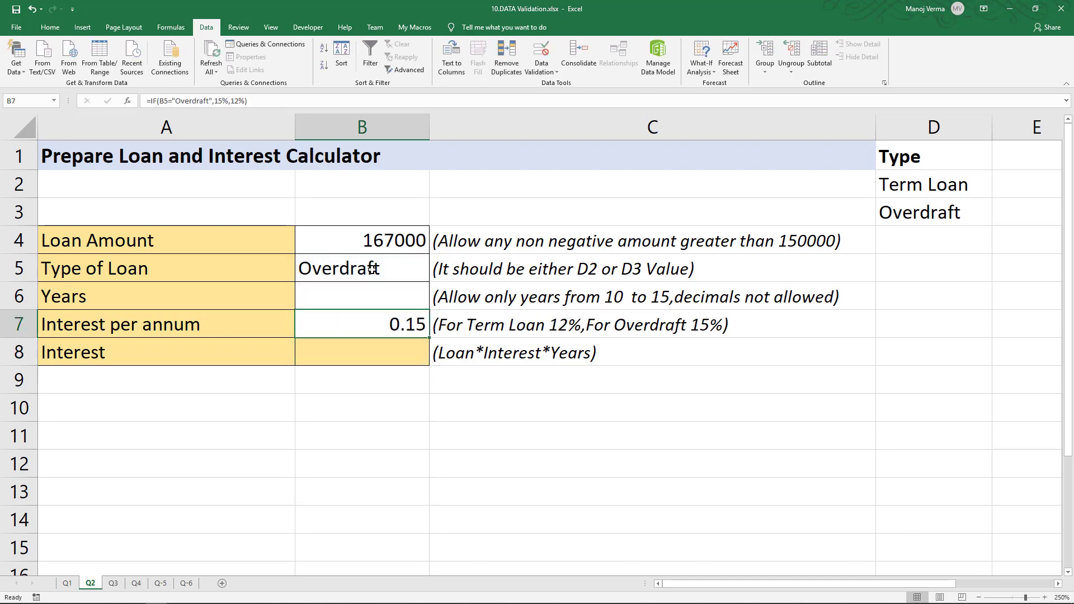
pyautogui.click(49, 27)
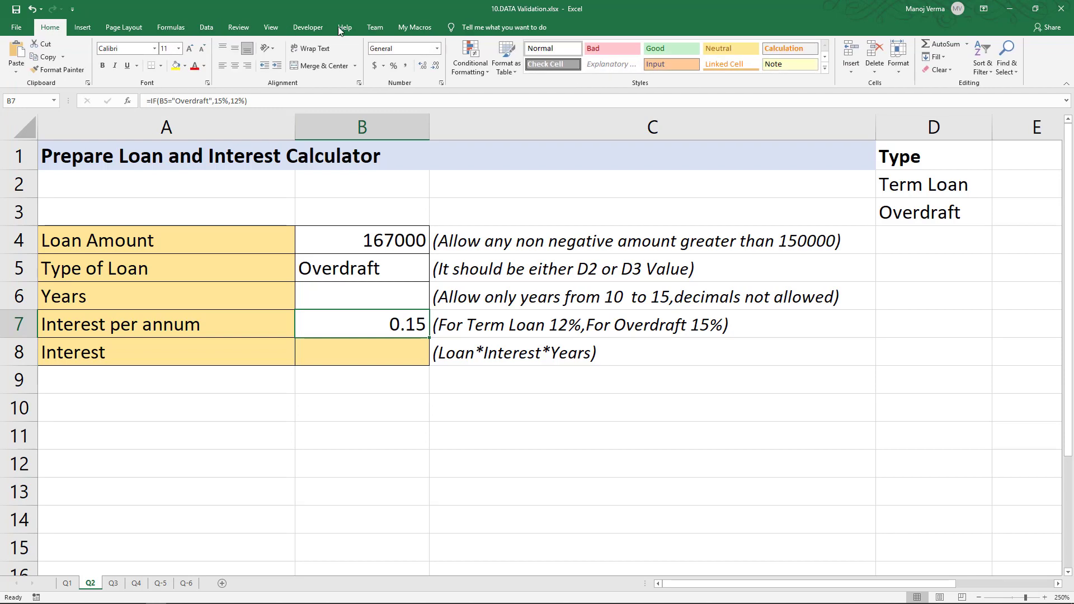
pyautogui.click(393, 66)
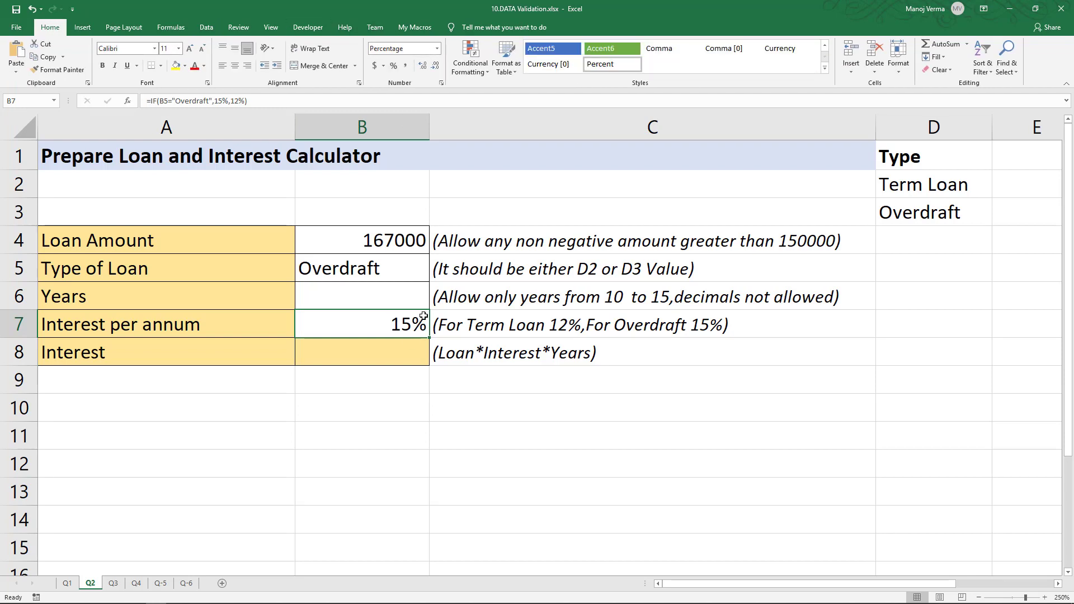
# Enter 11 as the number of years in B6
pyautogui.click(408, 292)
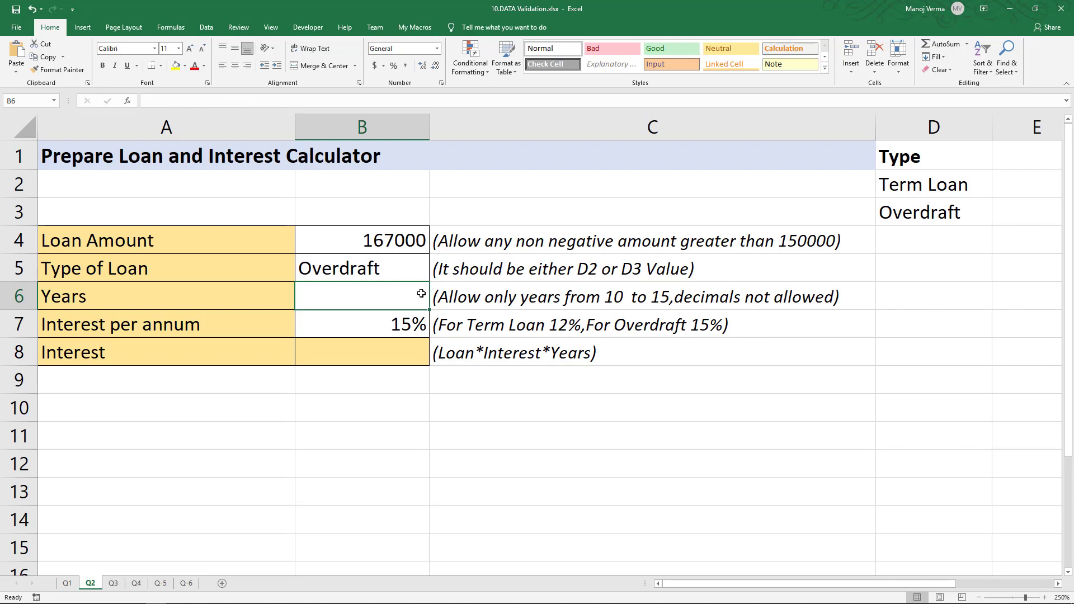
pyautogui.write('11')
pyautogui.click(392, 317)
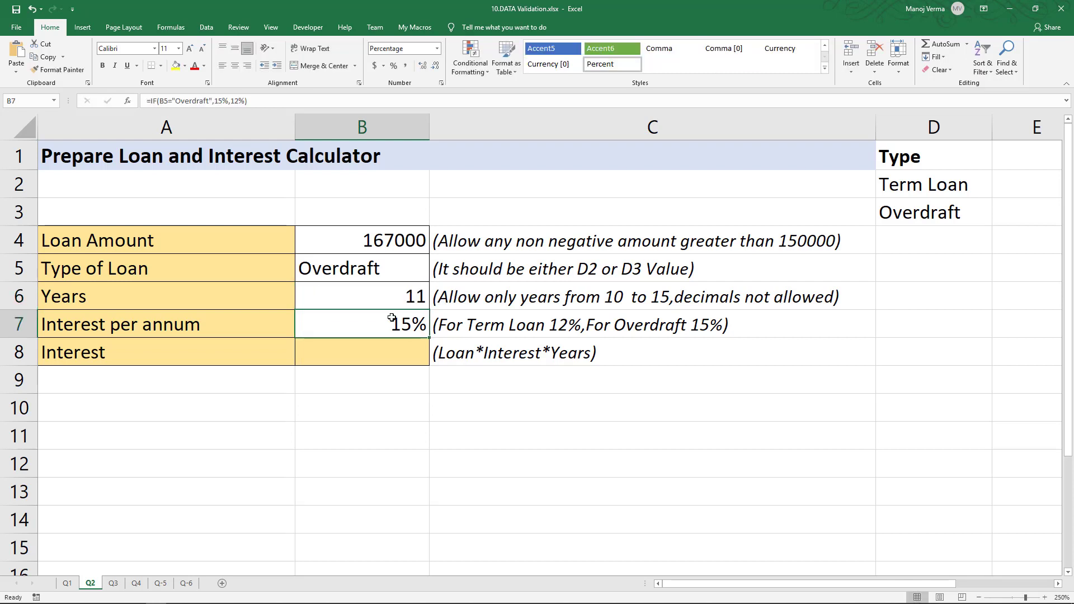
# Toggle B5 between Term Loan and Overdraft, ending on Term Loan at 12%
pyautogui.click(400, 269)
pyautogui.click(434, 276)
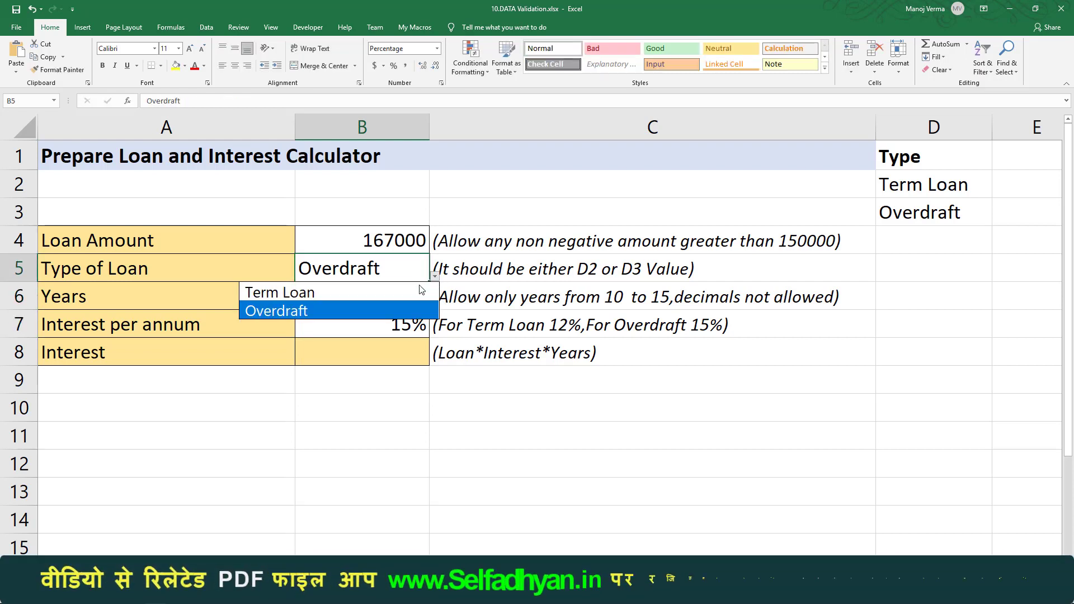
pyautogui.click(417, 292)
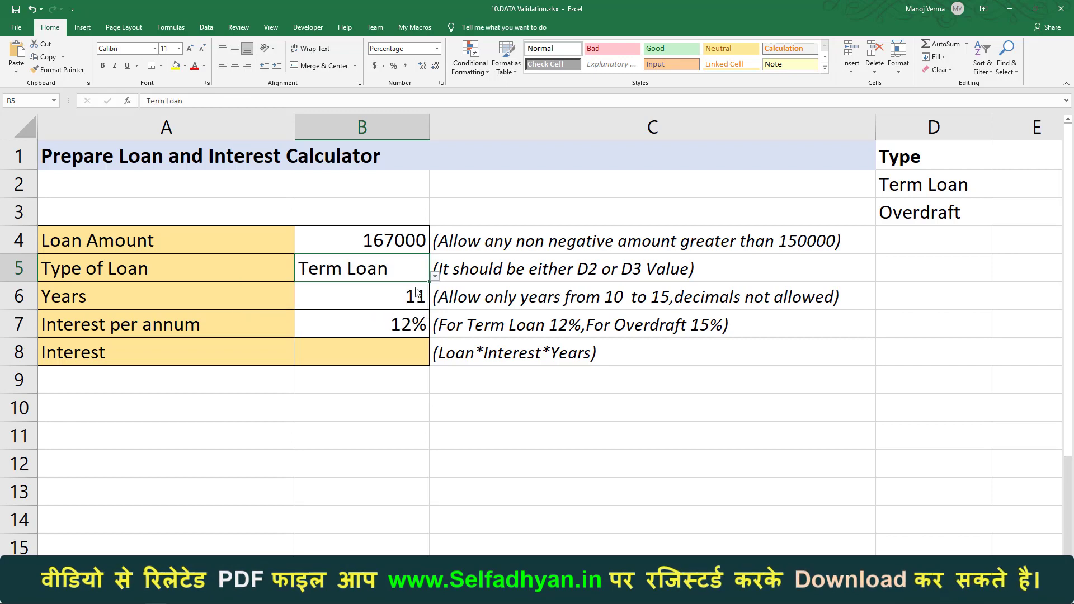
pyautogui.click(400, 320)
pyautogui.click(418, 278)
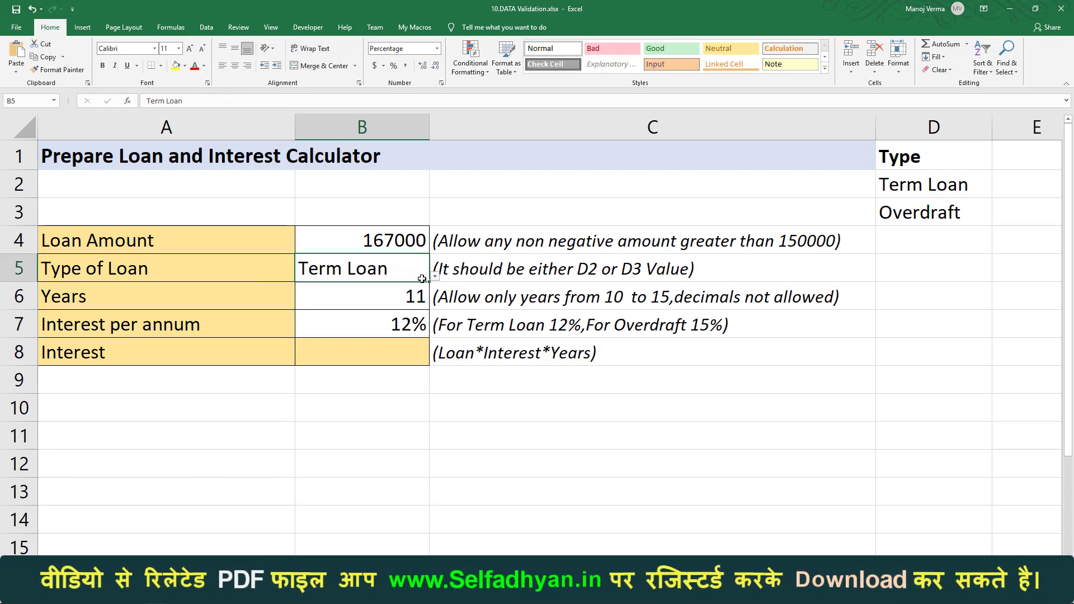
pyautogui.click(434, 276)
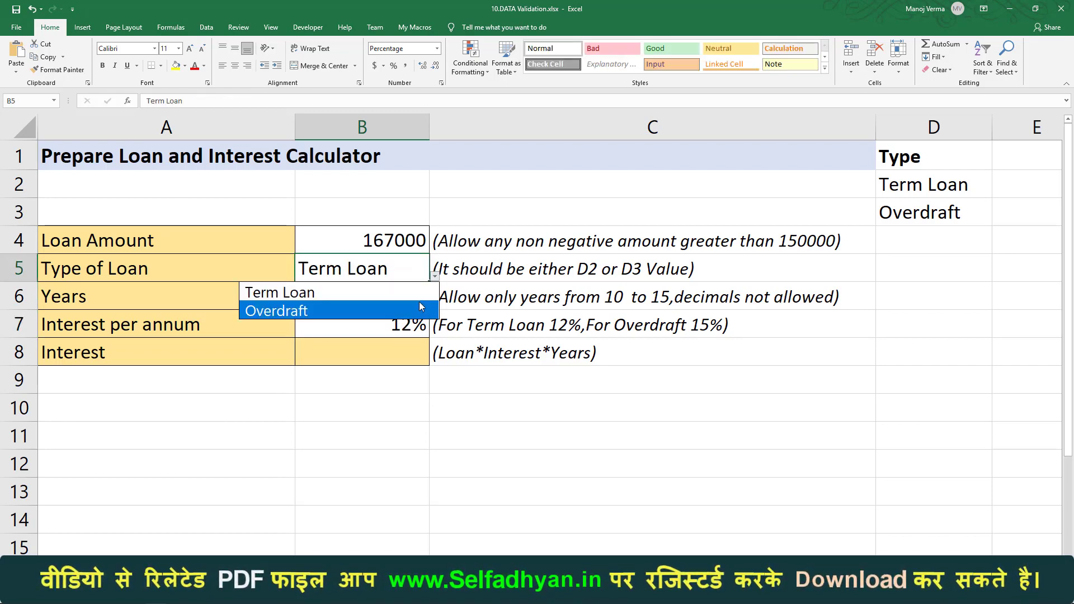
pyautogui.click(418, 304)
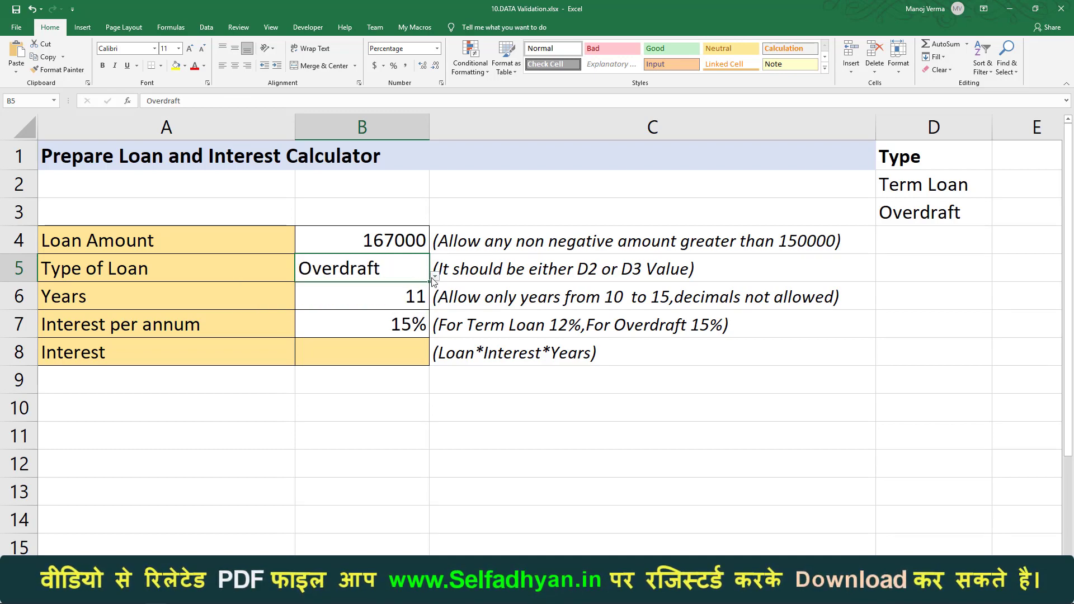
pyautogui.click(434, 275)
pyautogui.click(423, 292)
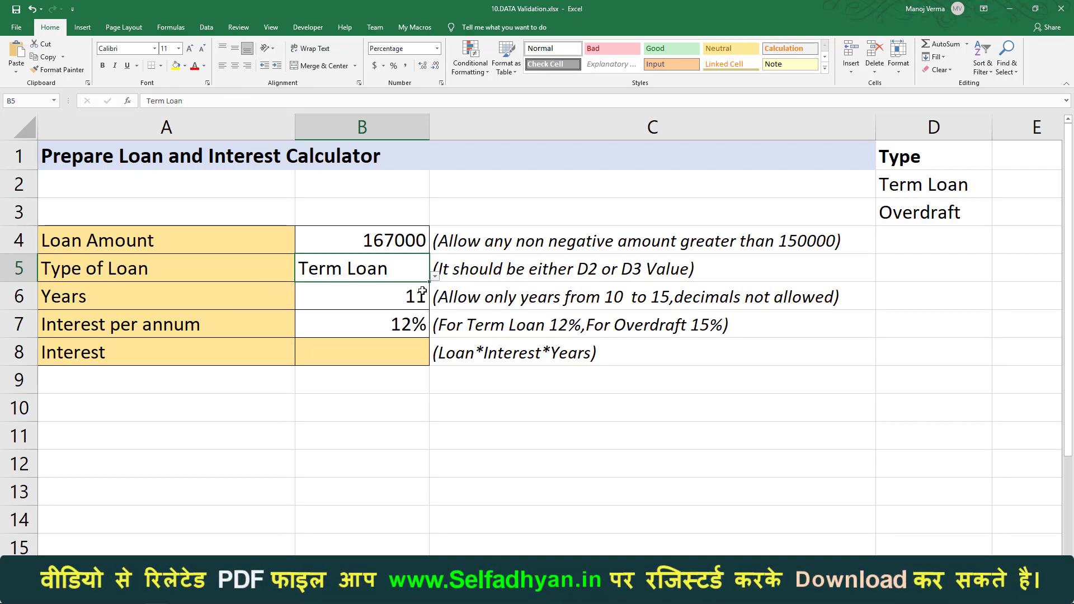
pyautogui.click(399, 353)
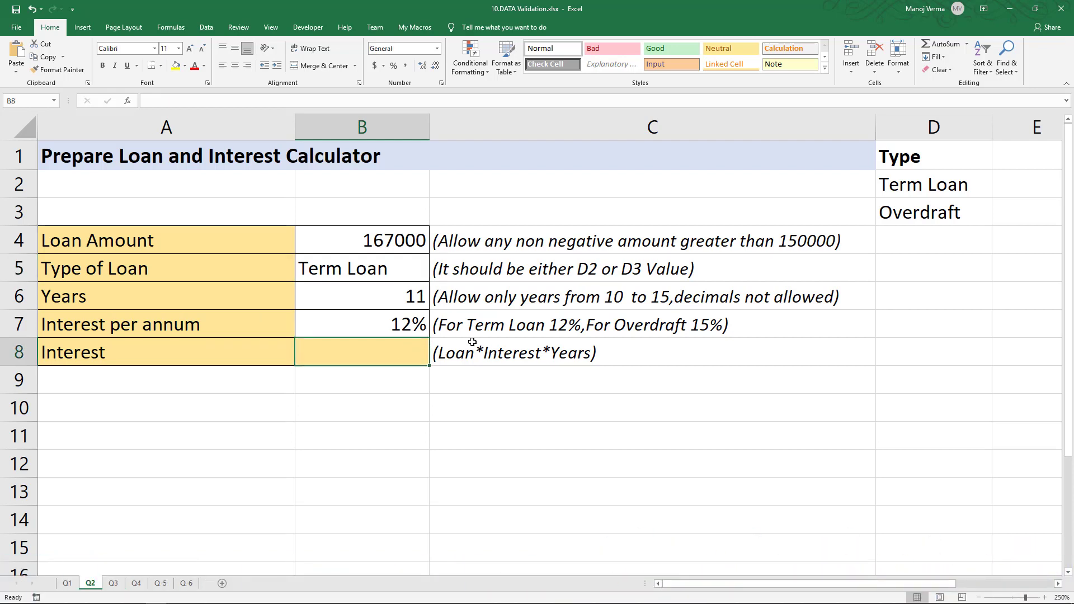
# Enter =B4*B6*B7 in B8 to calculate interest of 220440
pyautogui.press('BackSpace')
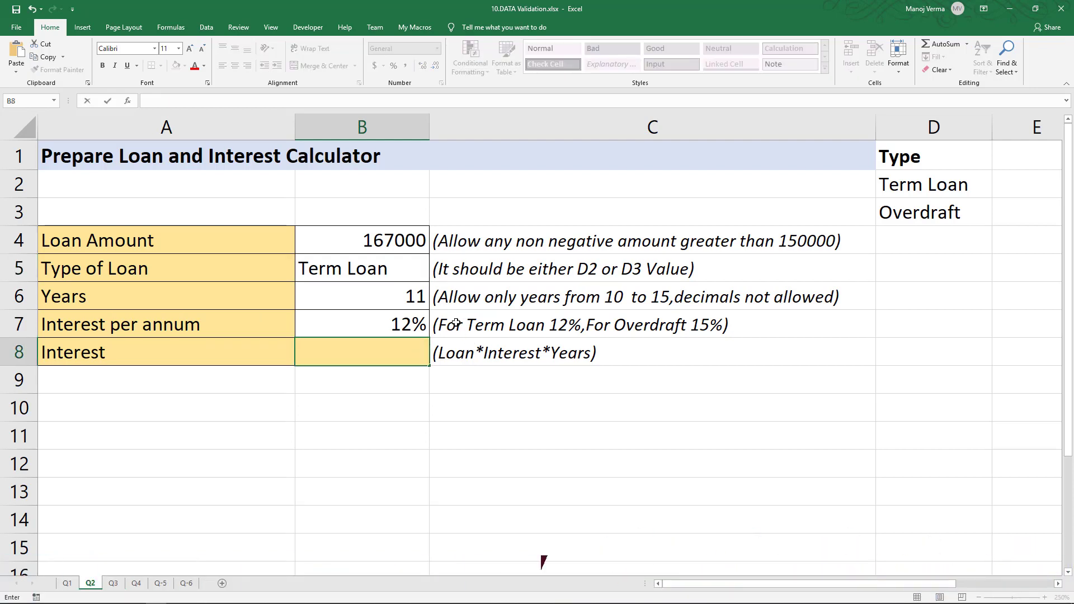
pyautogui.write('=')
pyautogui.click(380, 243)
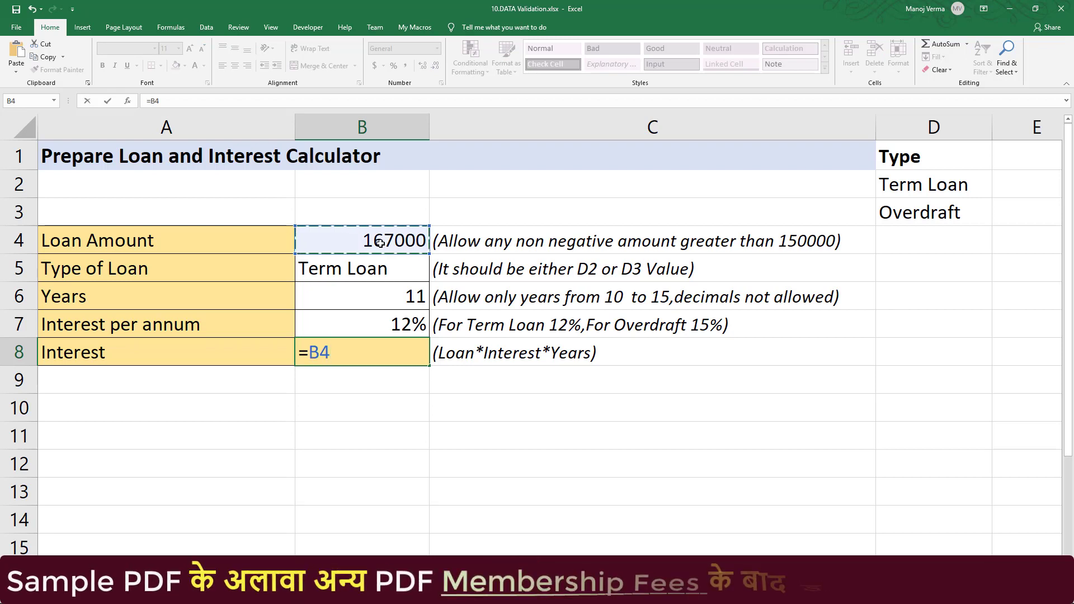
pyautogui.write('*')
pyautogui.click(378, 298)
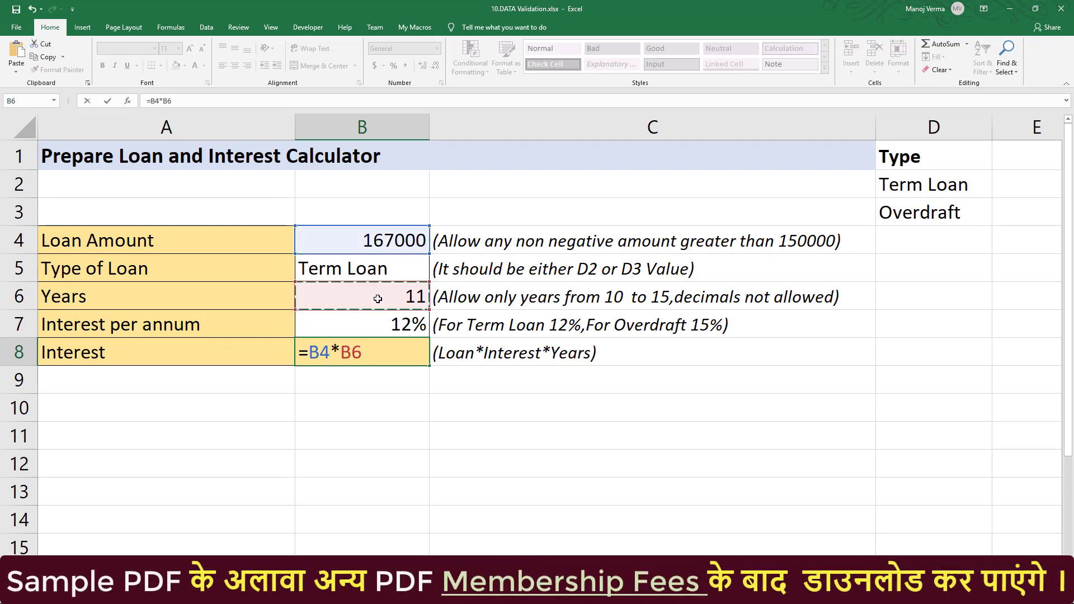
pyautogui.write('*')
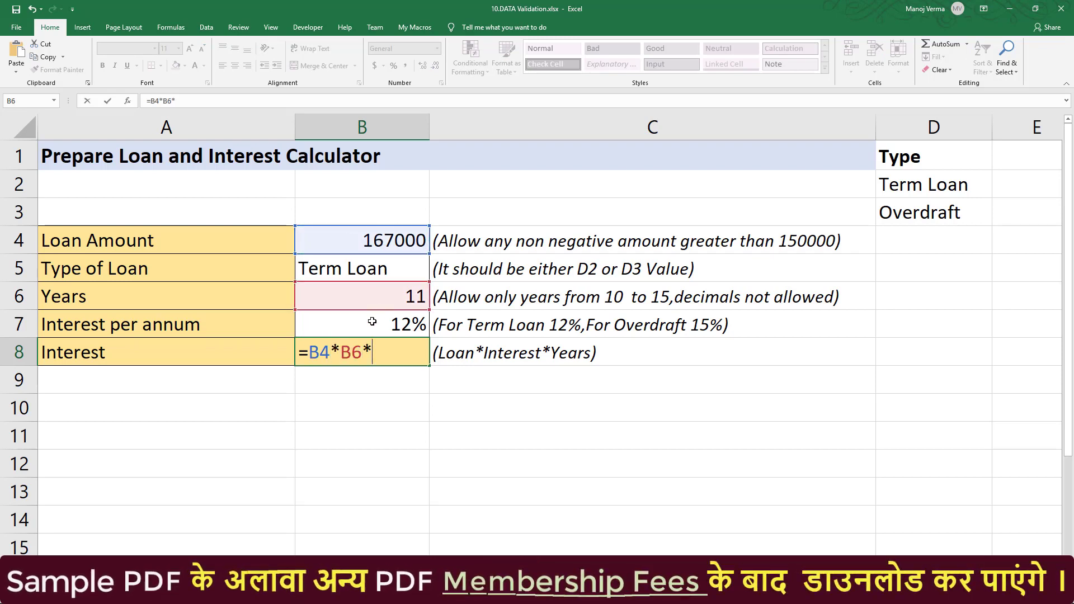
pyautogui.click(372, 321)
pyautogui.press('Return')
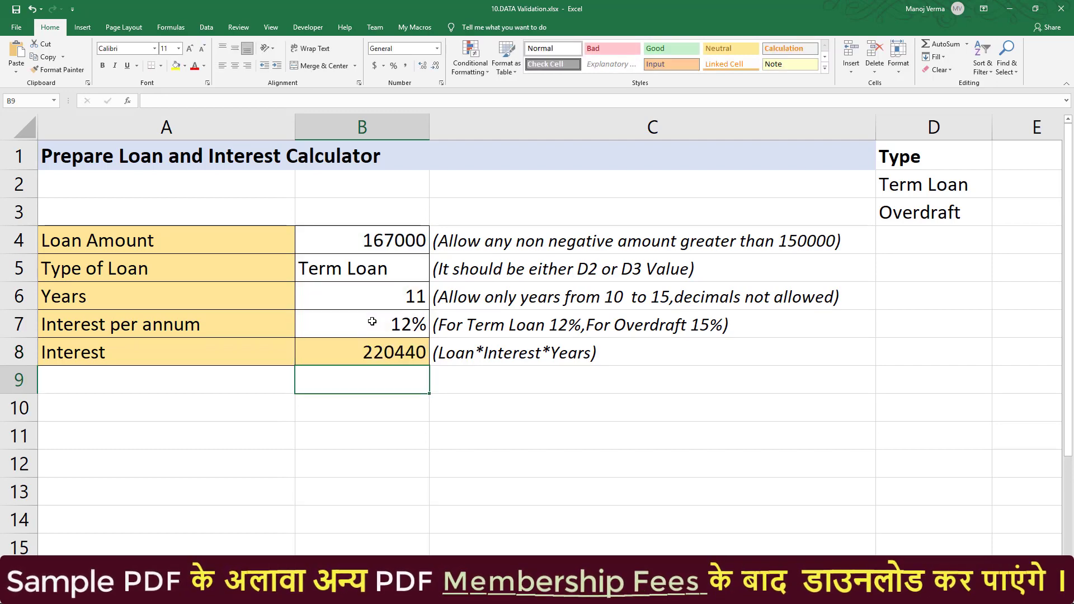
# Review the B8 and B7 formulas, then move to the Q3 sheet
pyautogui.click(377, 351)
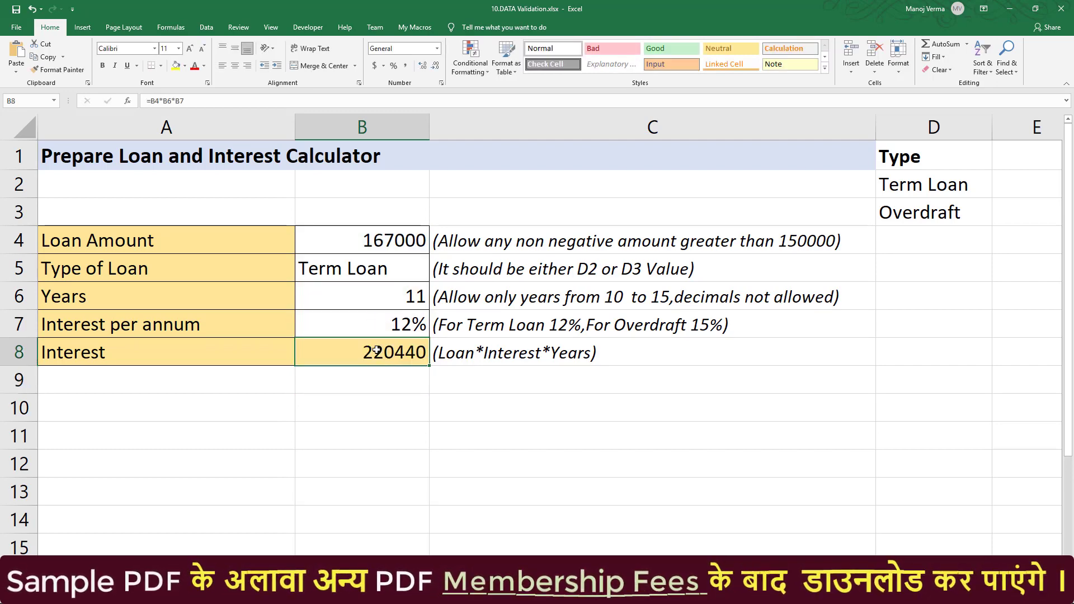
pyautogui.press('Up')
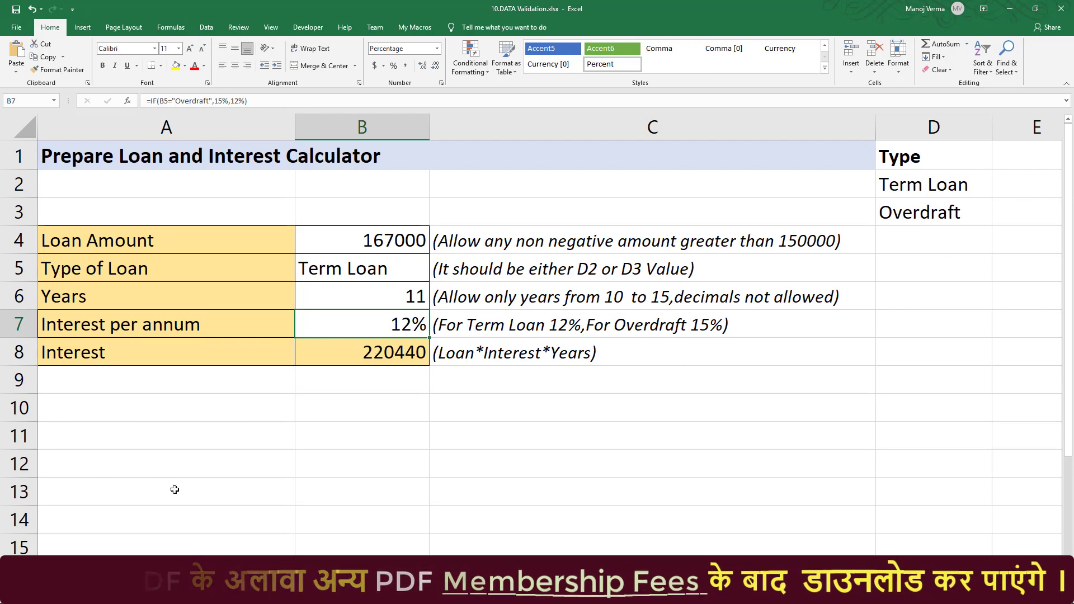
pyautogui.hotkey('ctrl', 'pagedown')
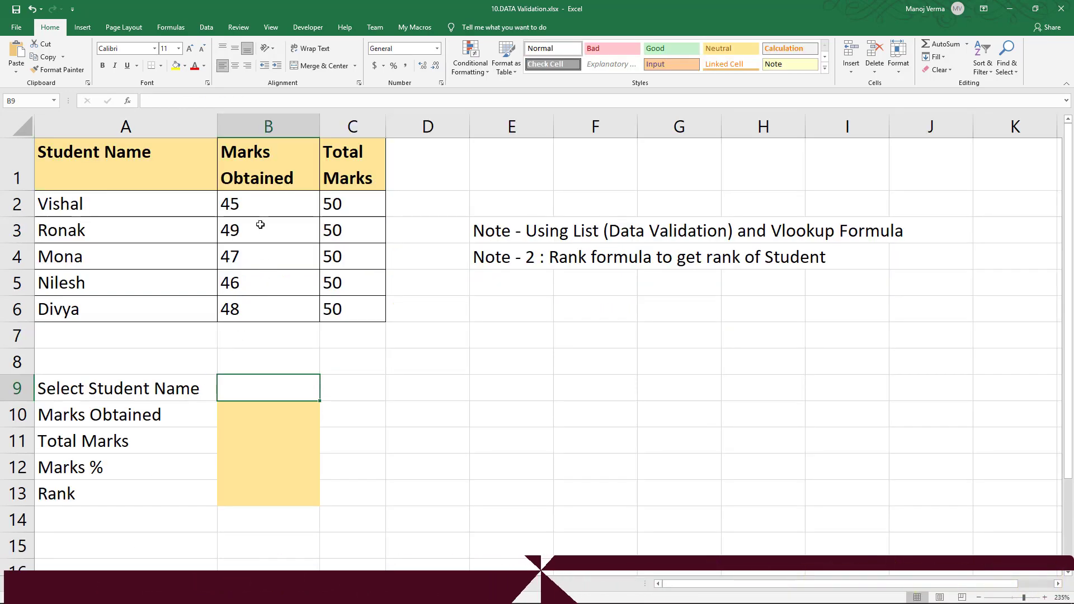
pyautogui.click(258, 215)
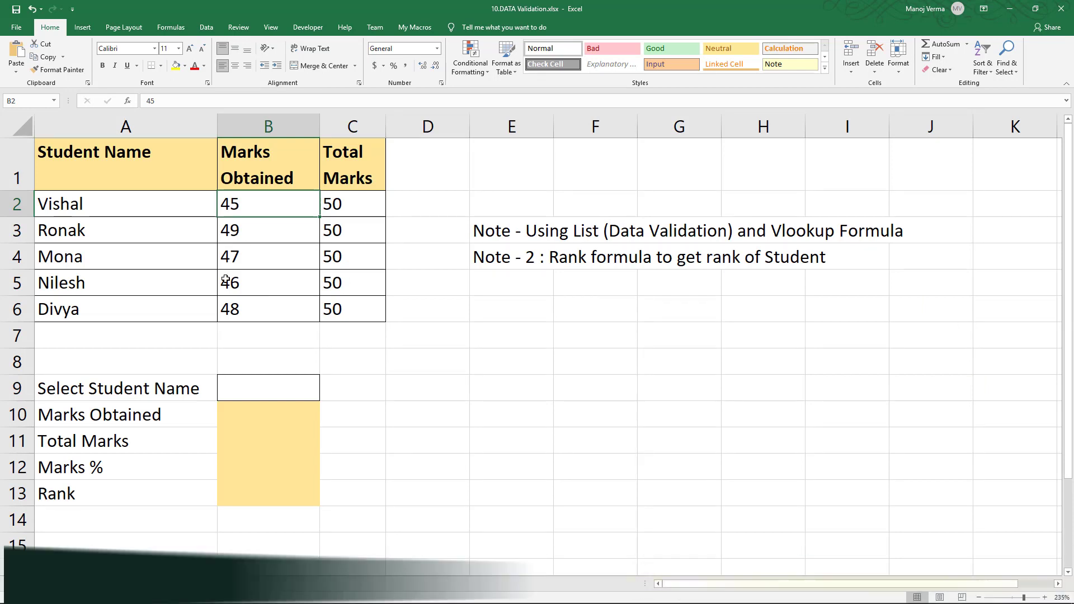
pyautogui.click(241, 385)
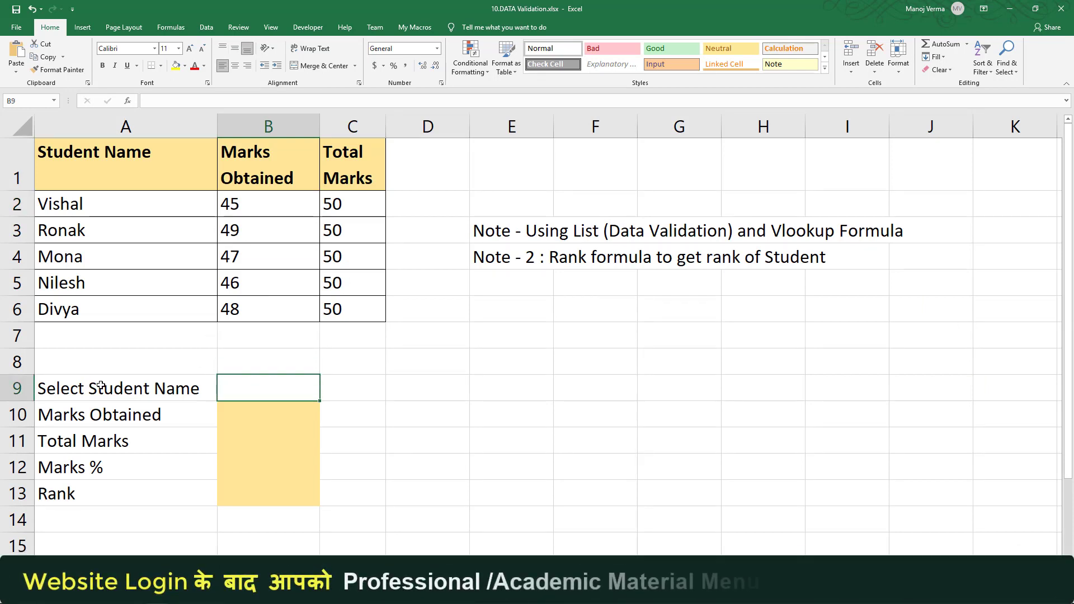
pyautogui.click(372, 411)
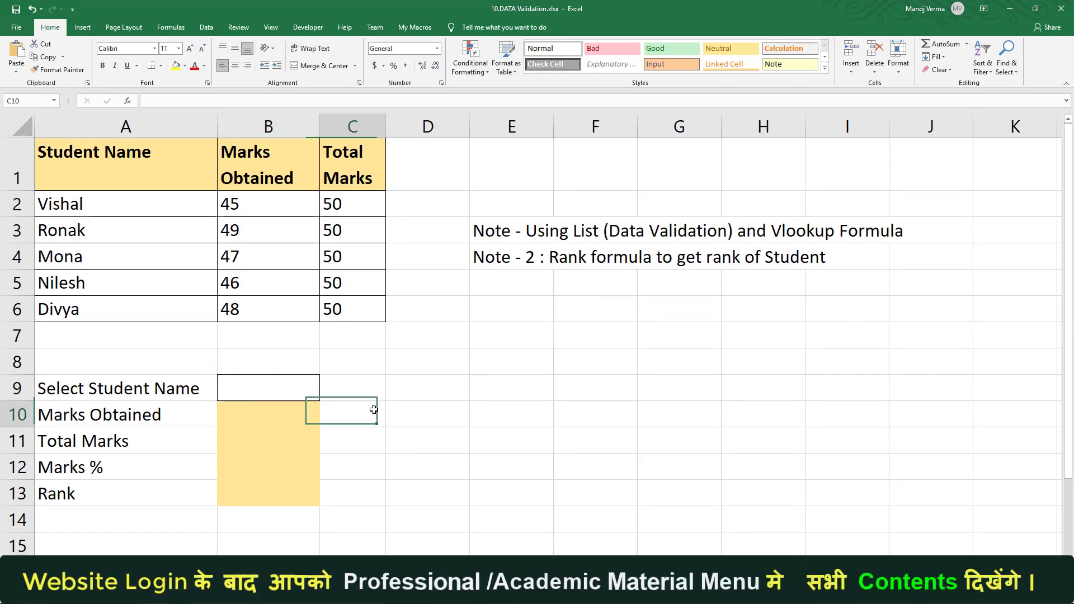
pyautogui.click(296, 391)
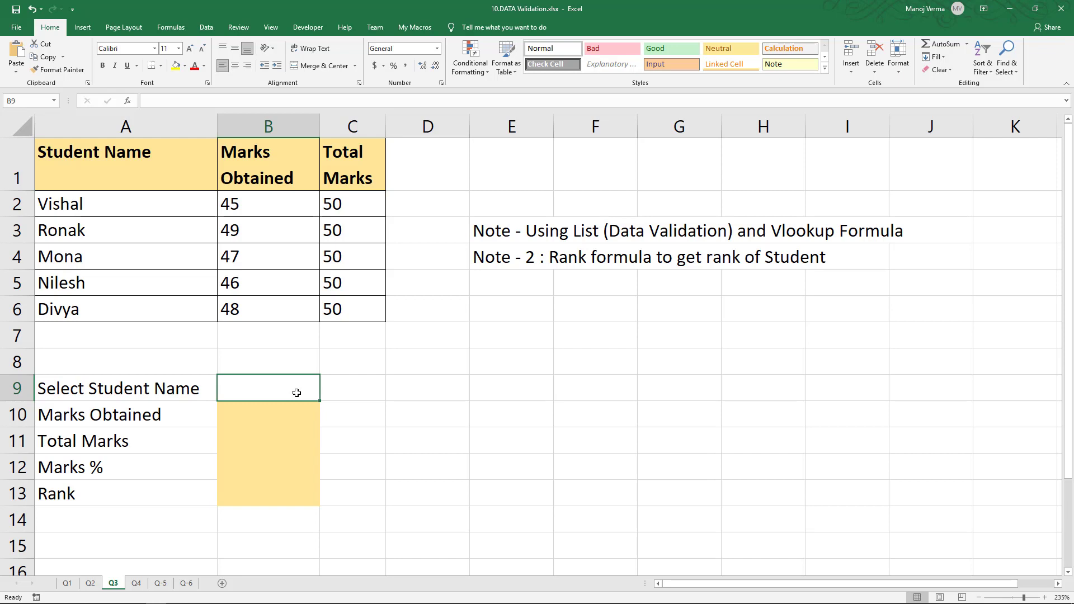
pyautogui.click(270, 415)
pyautogui.click(260, 444)
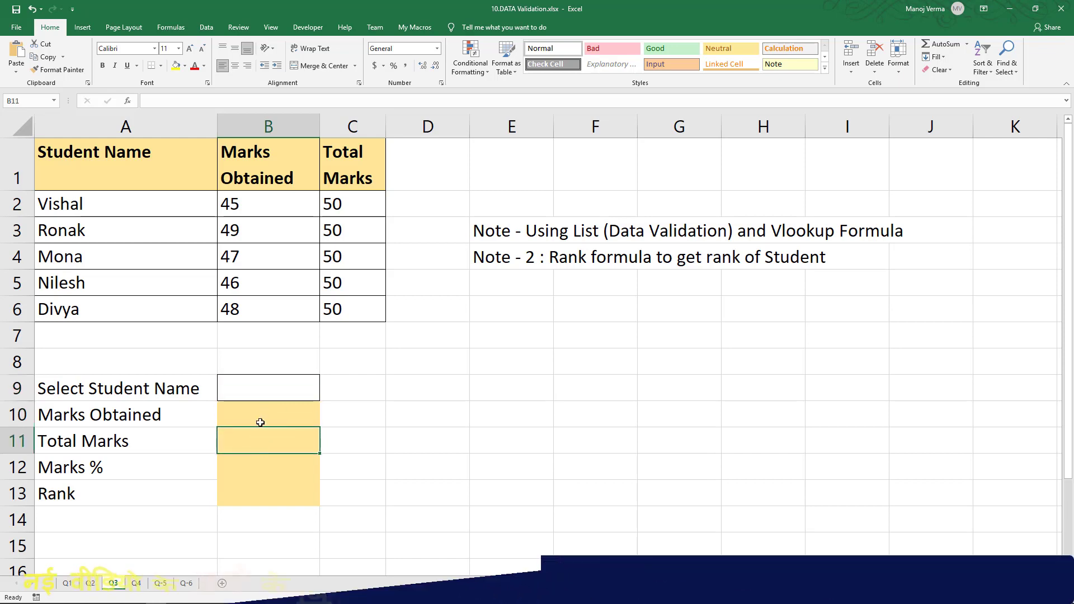
pyautogui.click(275, 167)
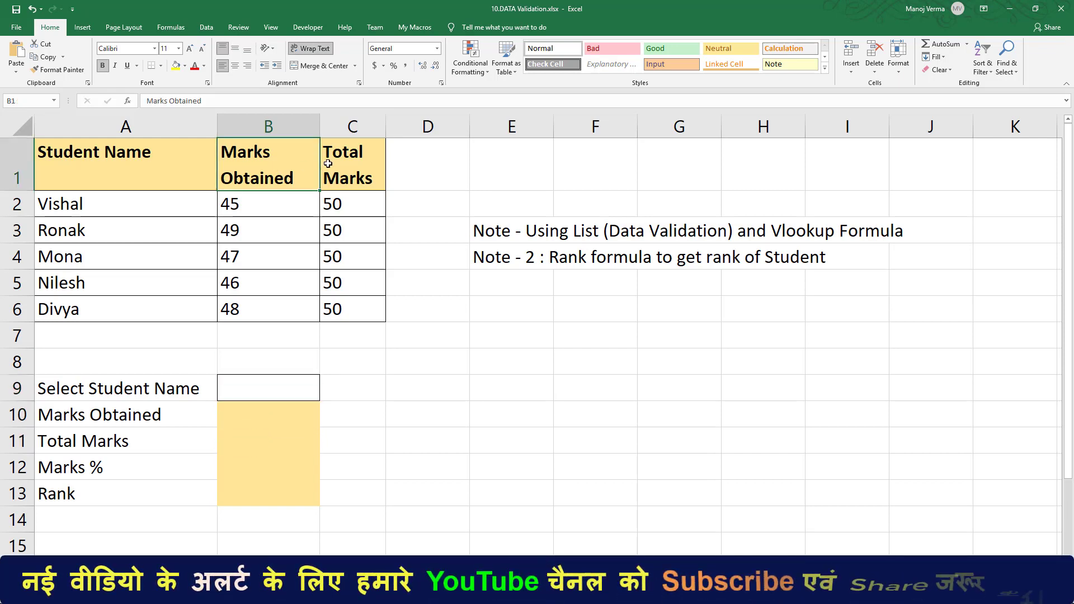
pyautogui.click(250, 428)
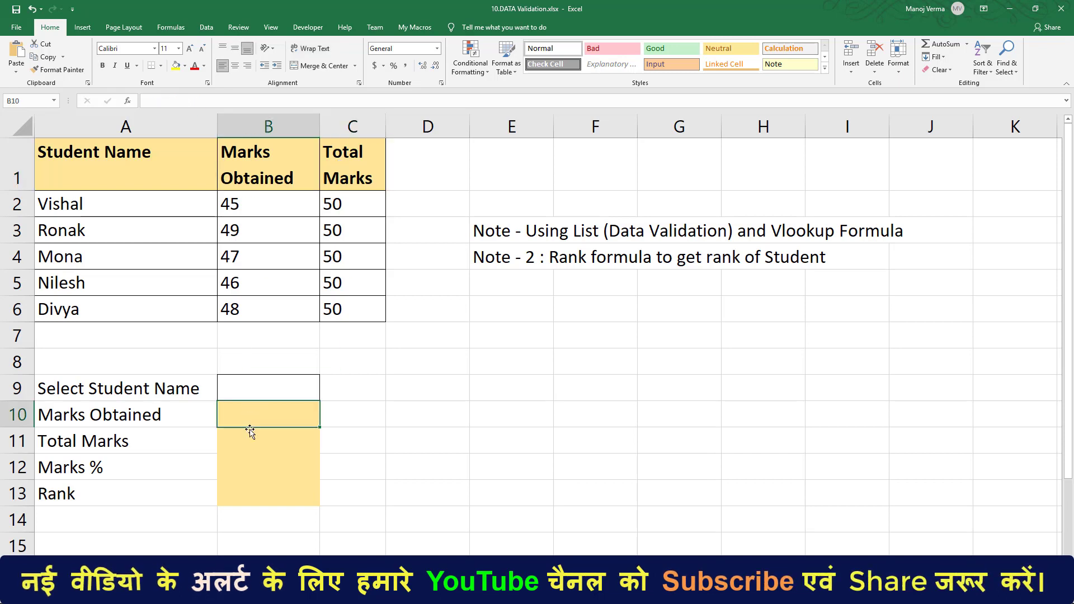
pyautogui.click(249, 440)
pyautogui.click(249, 426)
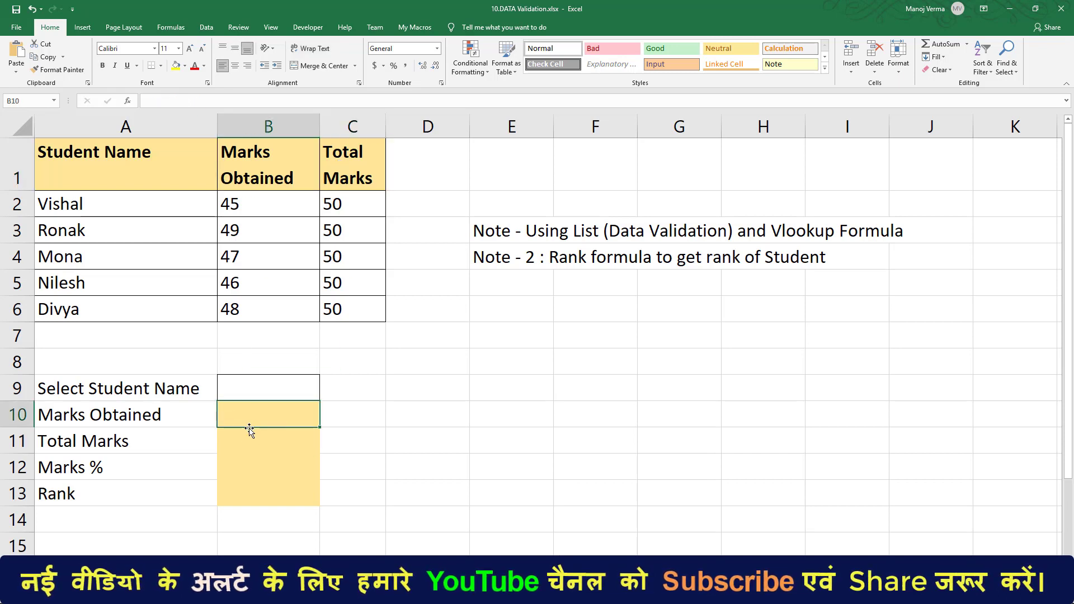
pyautogui.click(249, 436)
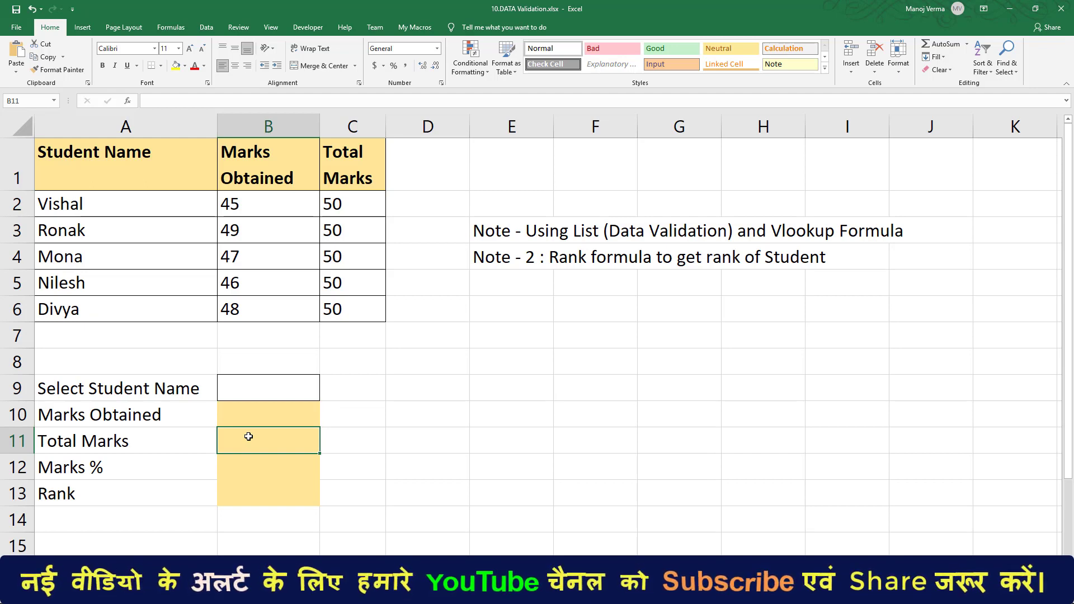
pyautogui.click(253, 391)
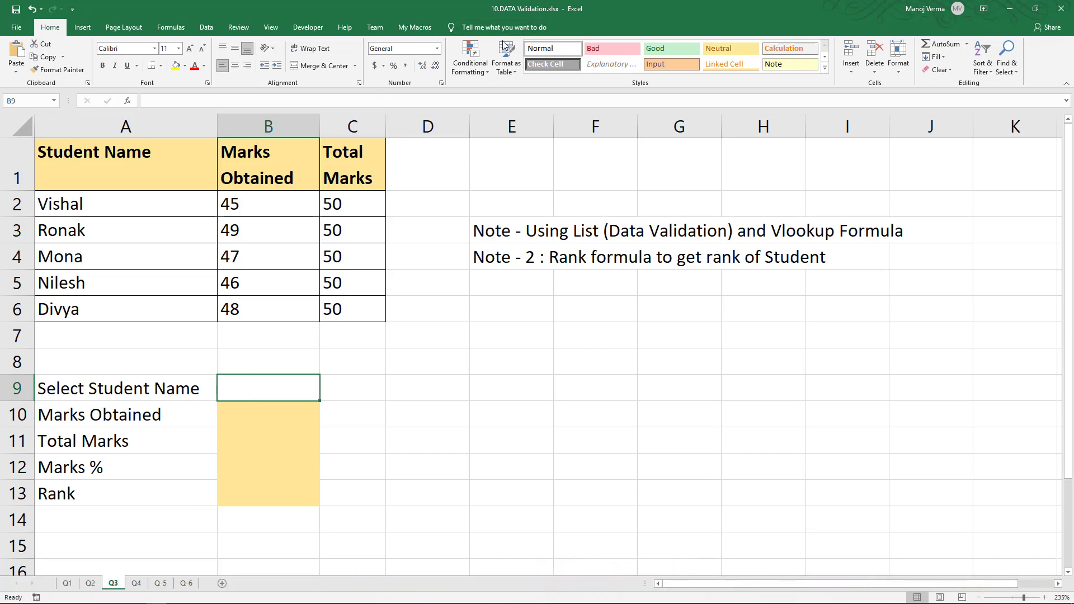
# Add List data validation to B9 with source =$A$2:$A$6
pyautogui.click(206, 27)
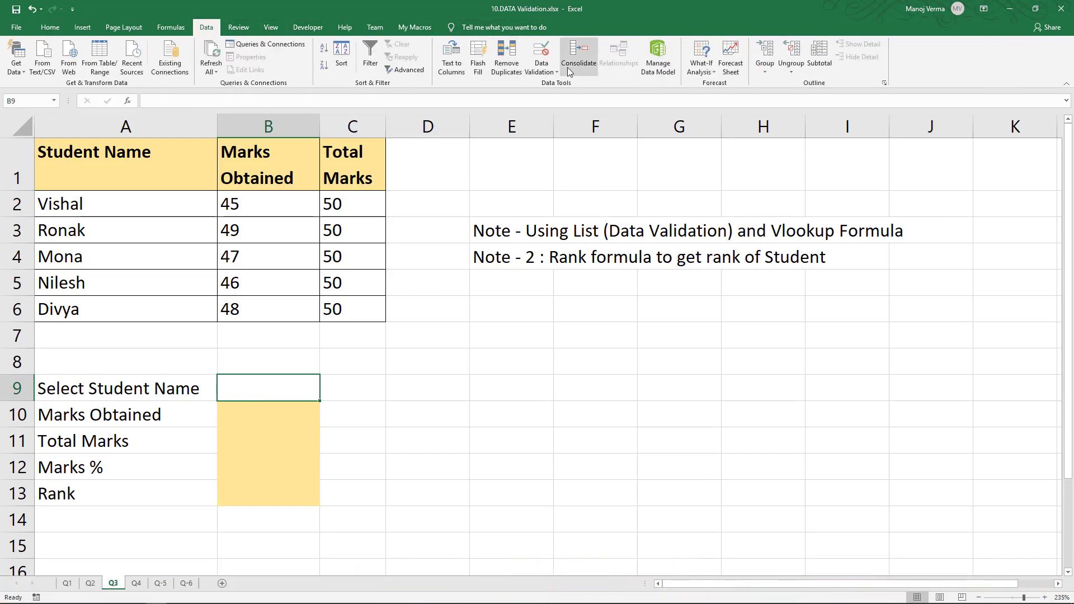
pyautogui.click(541, 53)
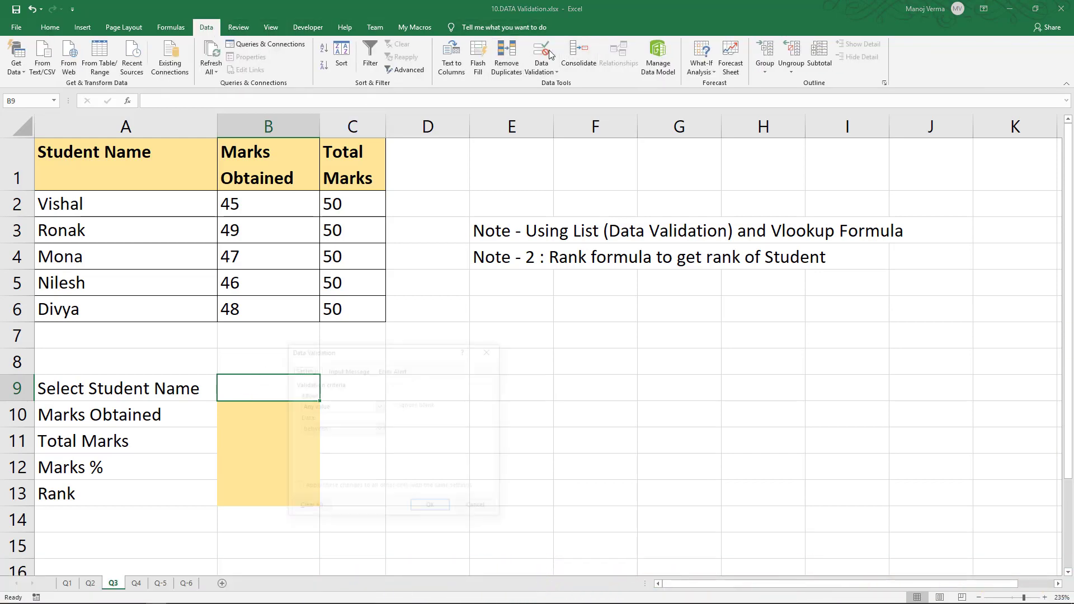
pyautogui.click(343, 407)
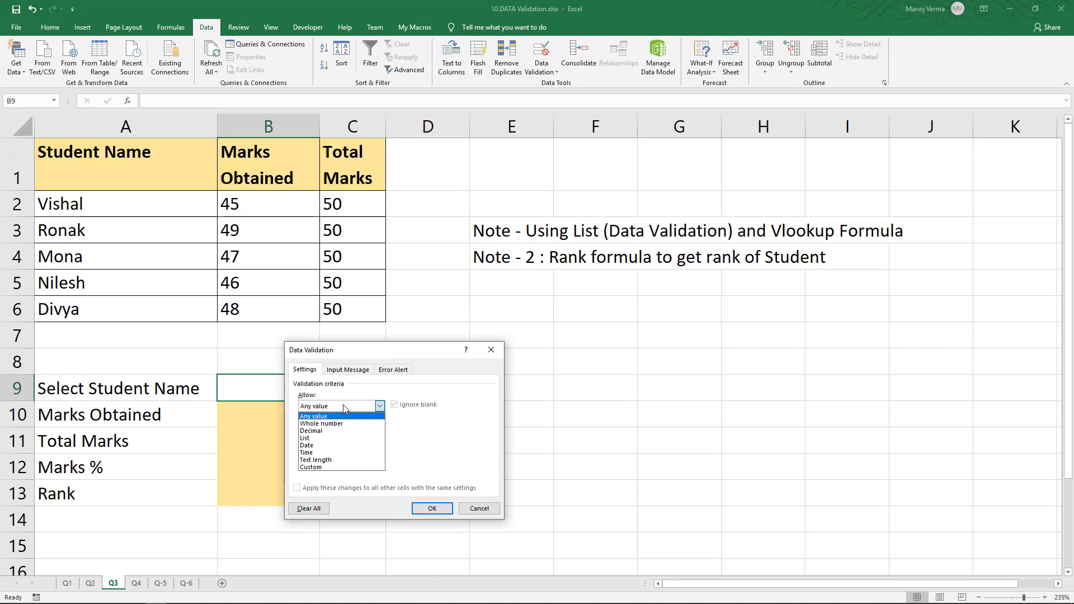
pyautogui.click(332, 438)
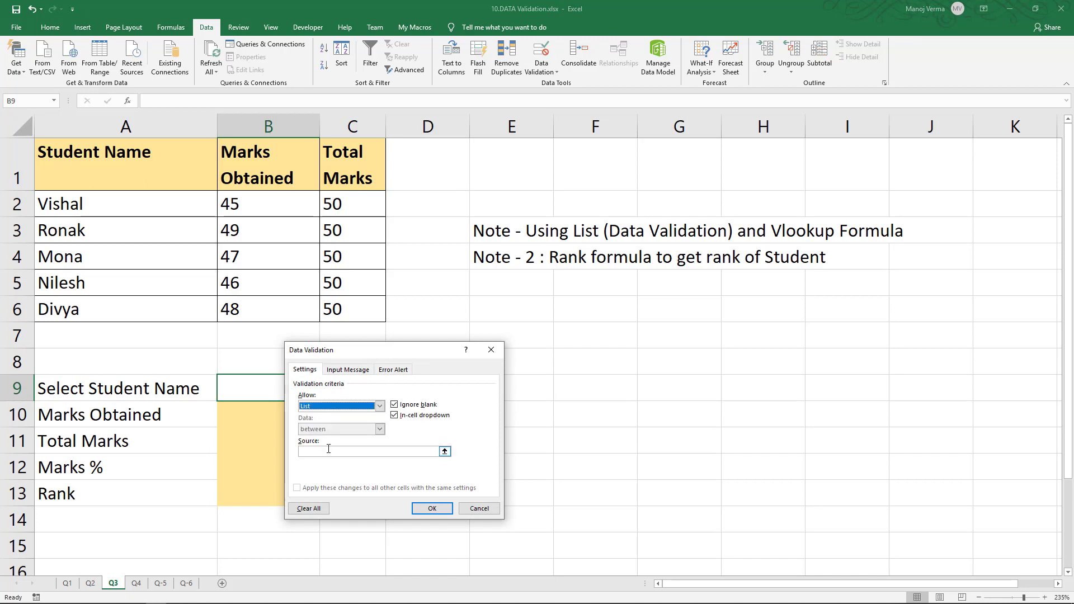
pyautogui.click(330, 450)
pyautogui.click(123, 196)
pyautogui.moveTo(123, 196); pyautogui.dragTo(115, 309)
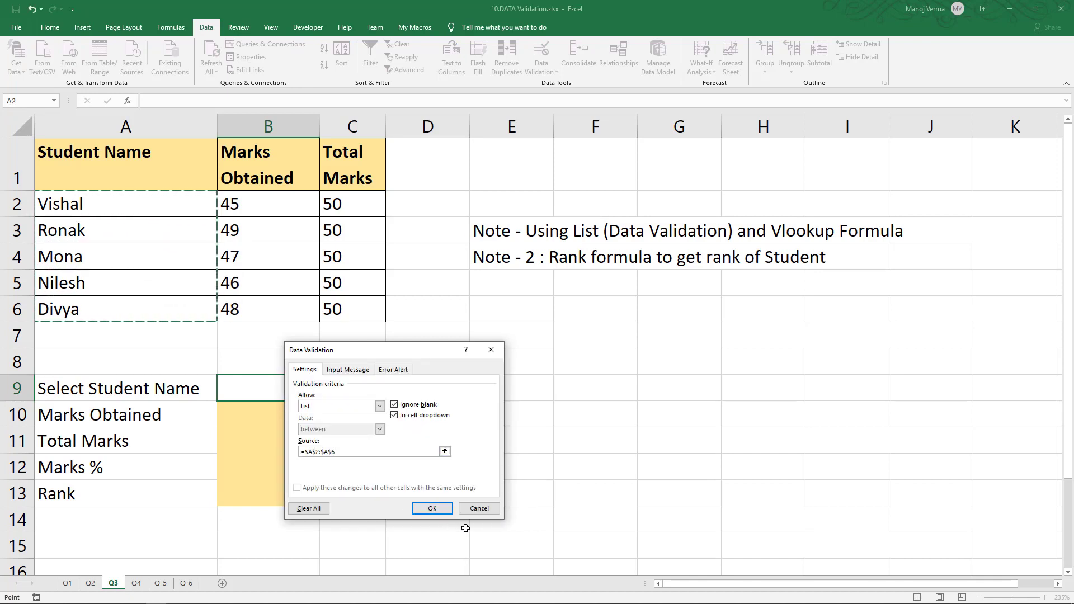
pyautogui.click(432, 508)
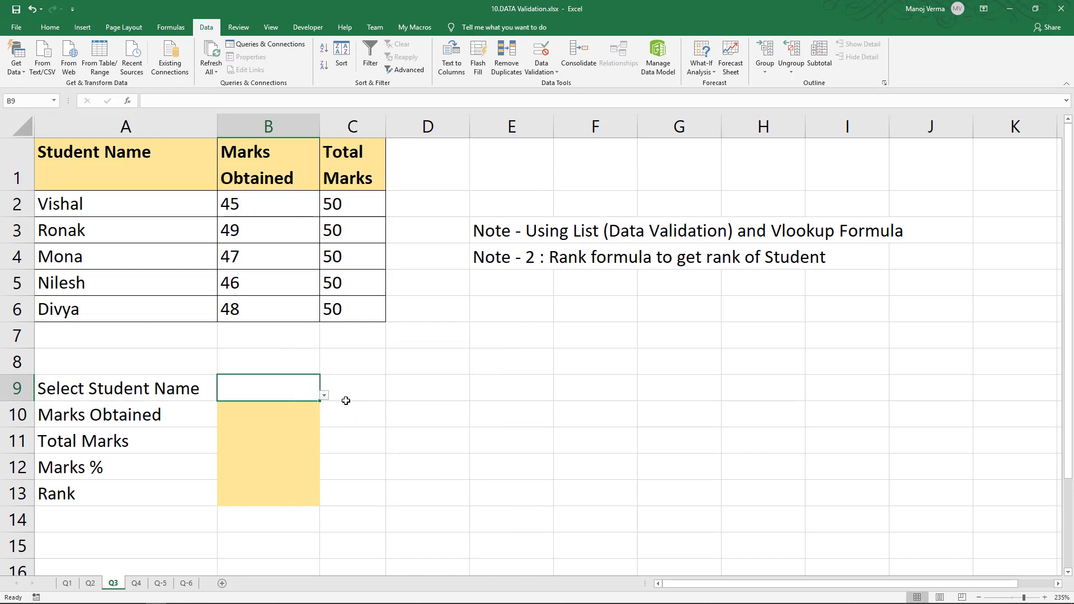
# Select Ronak from the B9 student name dropdown
pyautogui.click(325, 396)
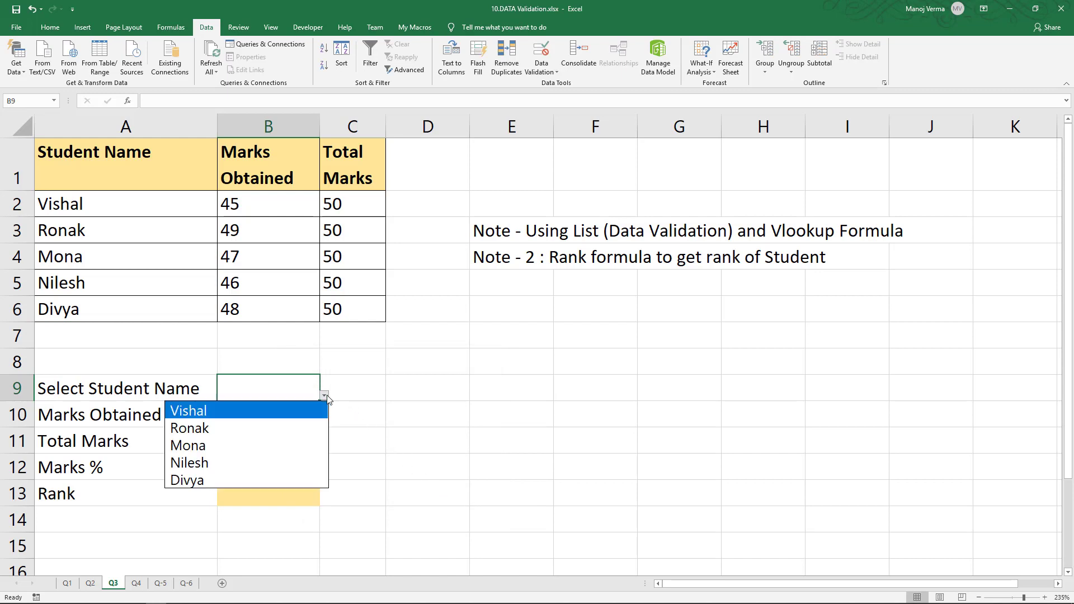
pyautogui.click(293, 432)
pyautogui.click(287, 419)
pyautogui.click(281, 432)
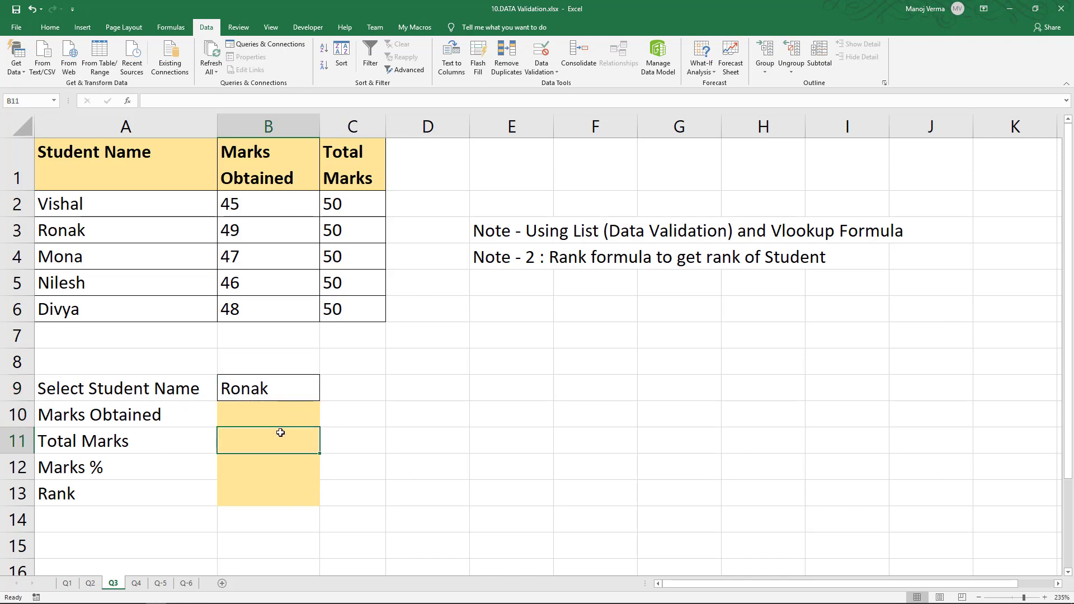
pyautogui.click(281, 414)
pyautogui.click(278, 434)
pyautogui.click(278, 417)
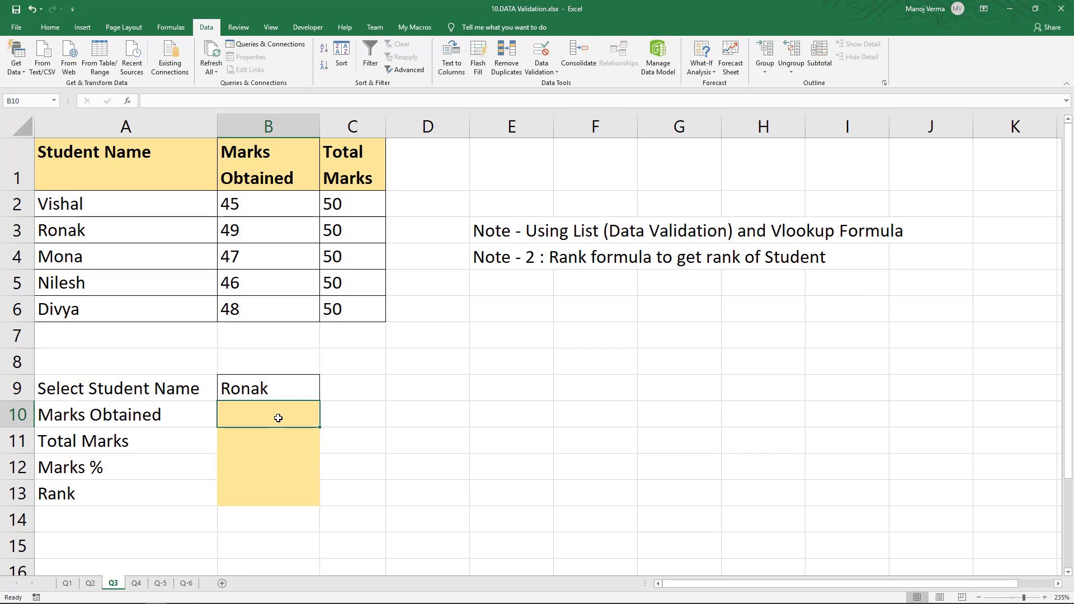
# Enter =VLOOKUP(B9,A1:C6,2,0) in B10 to fetch marks obtained
pyautogui.write('=')
pyautogui.press('BackSpace')
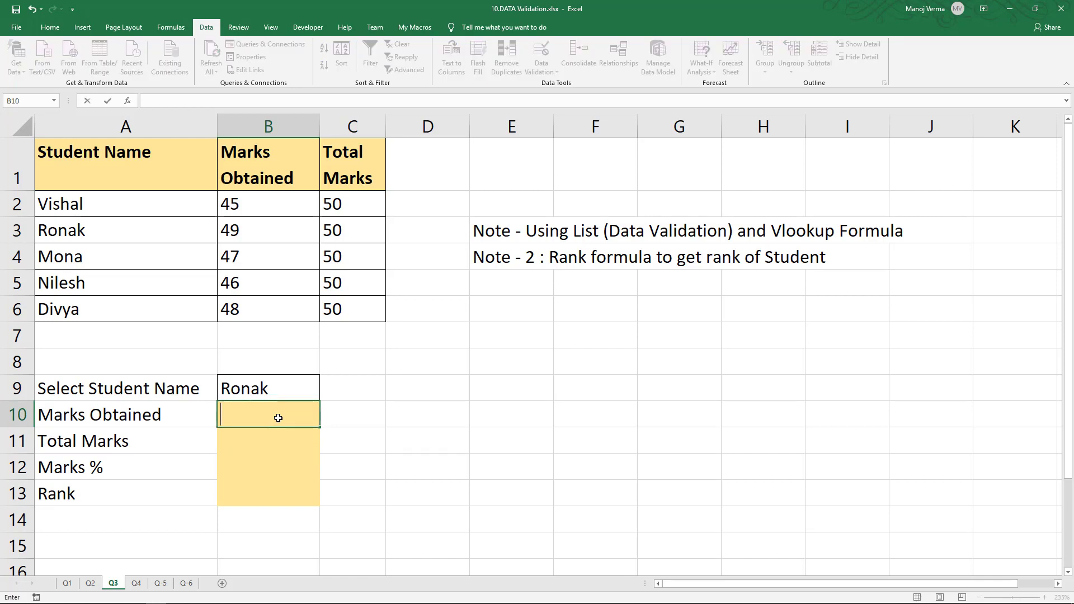
pyautogui.write('=vloo')
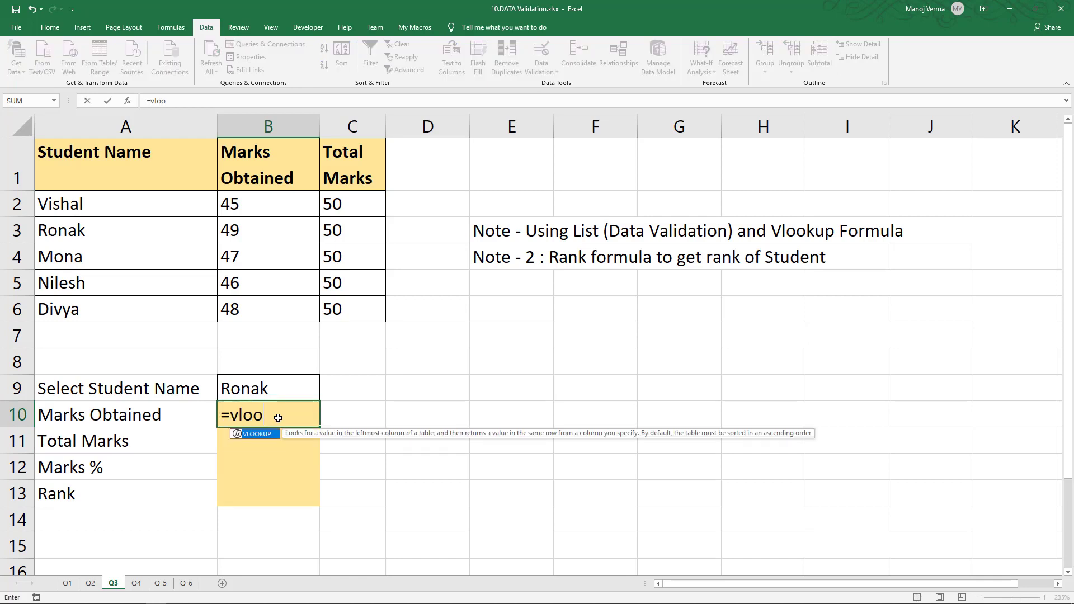
pyautogui.press('Tab')
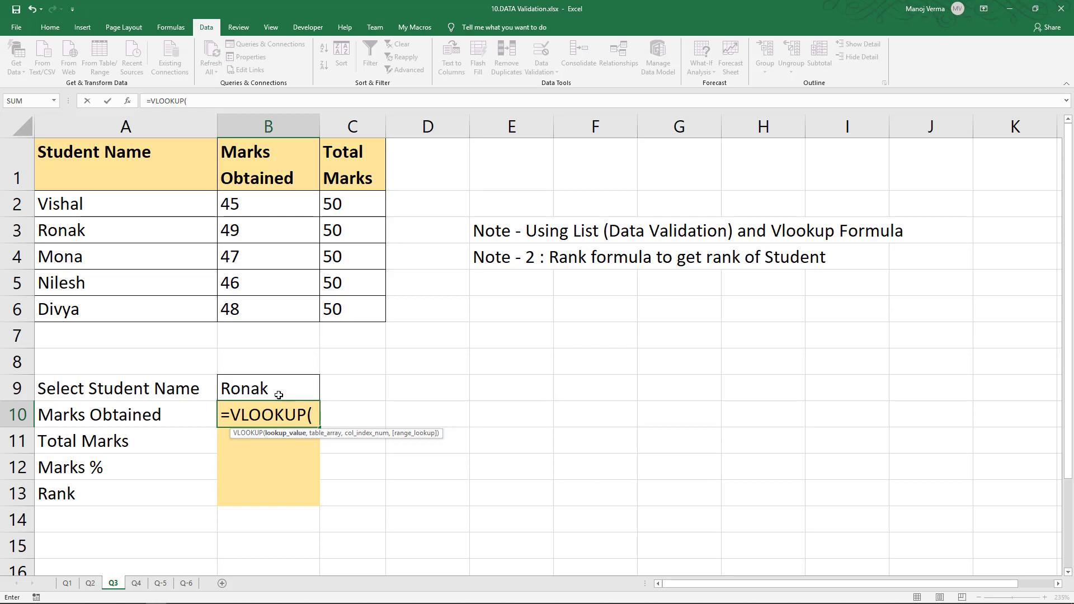
pyautogui.click(280, 390)
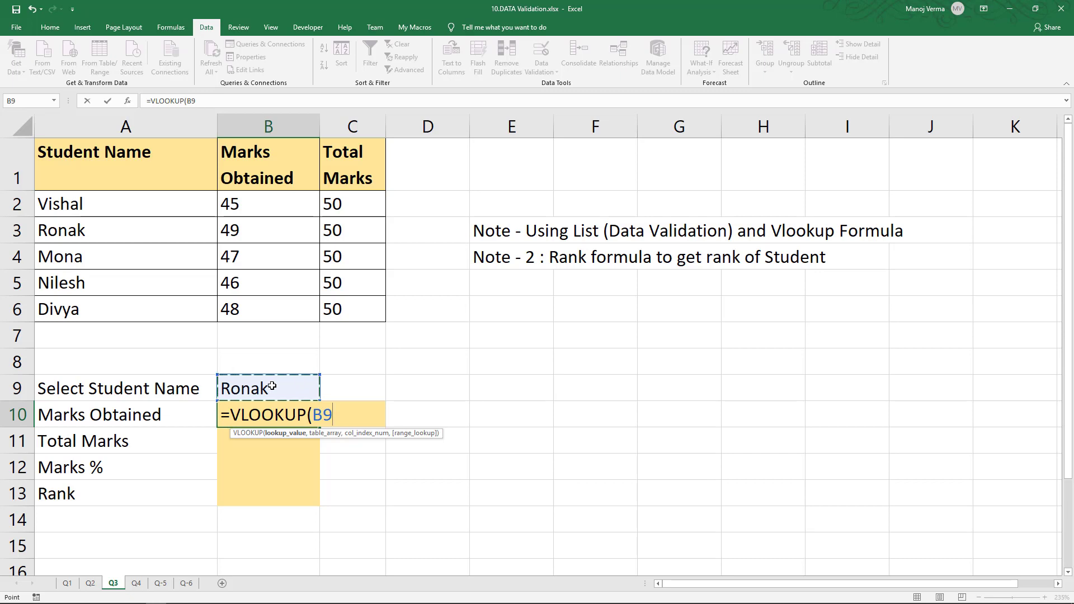
pyautogui.write(',')
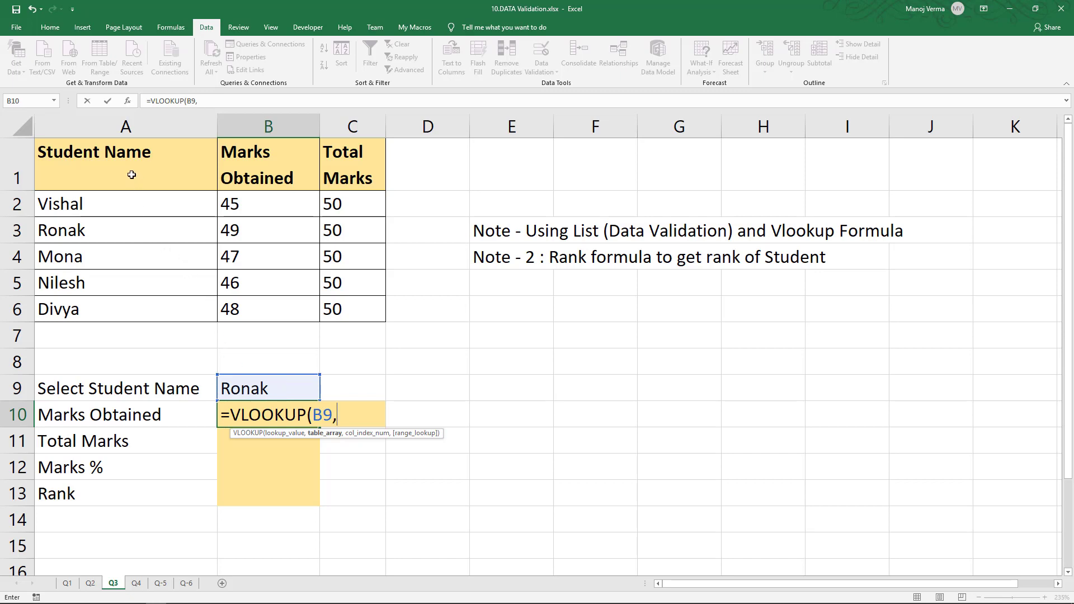
pyautogui.moveTo(131, 175)
pyautogui.mouseDown()
pyautogui.moveTo(269, 310)
pyautogui.moveTo(341, 313)
pyautogui.mouseUp()
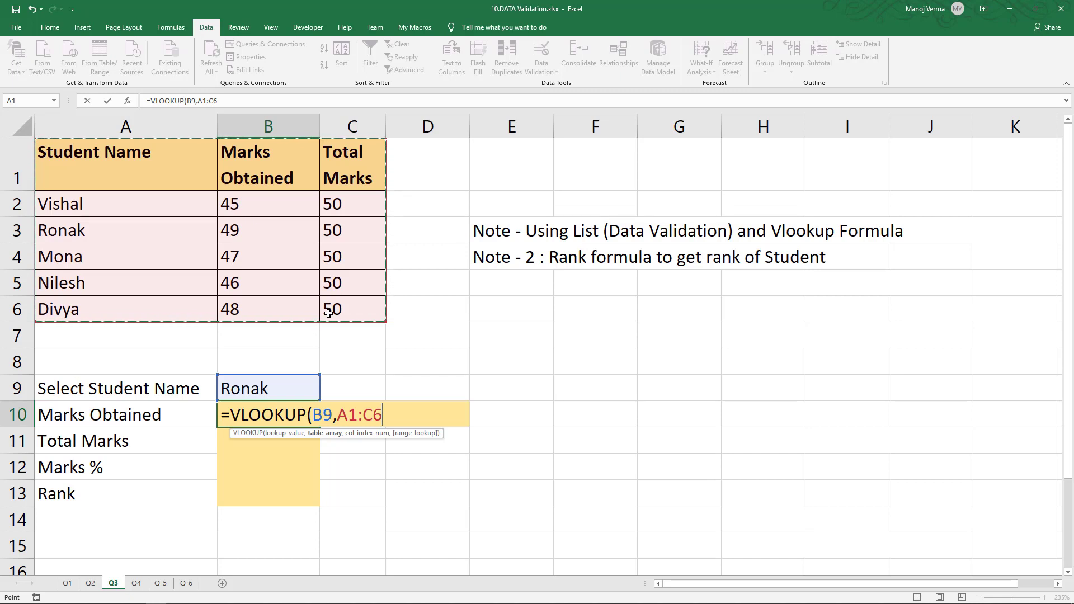
pyautogui.write(',')
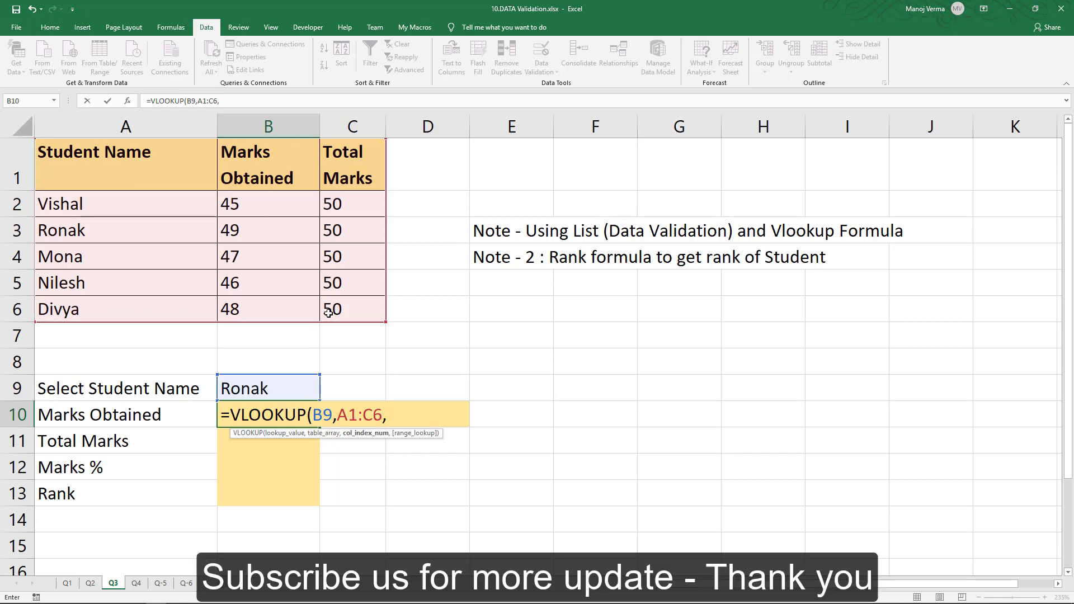
pyautogui.write('2,')
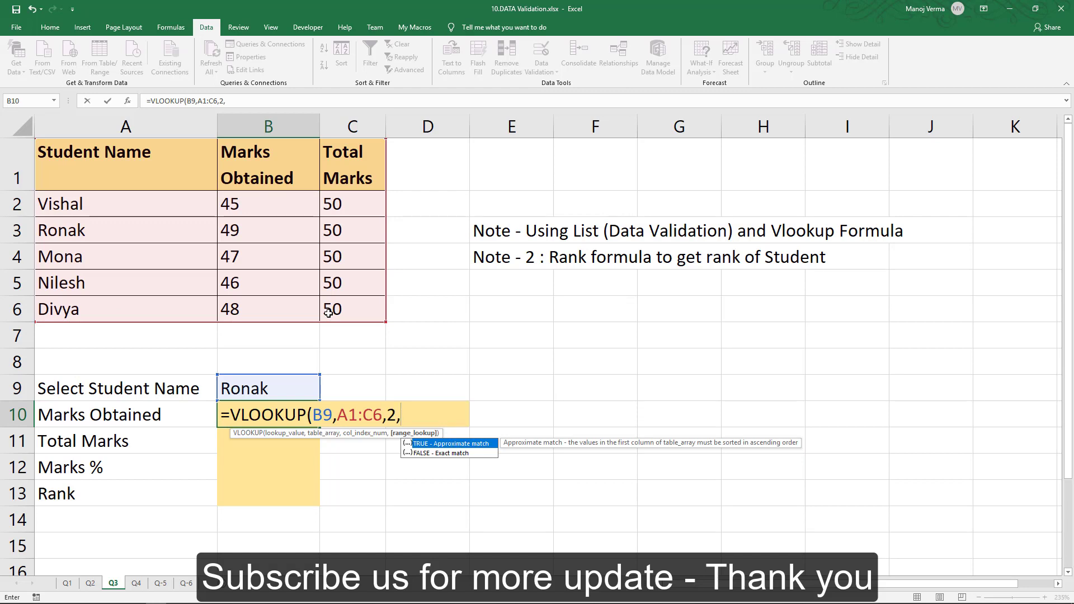
pyautogui.write('0)')
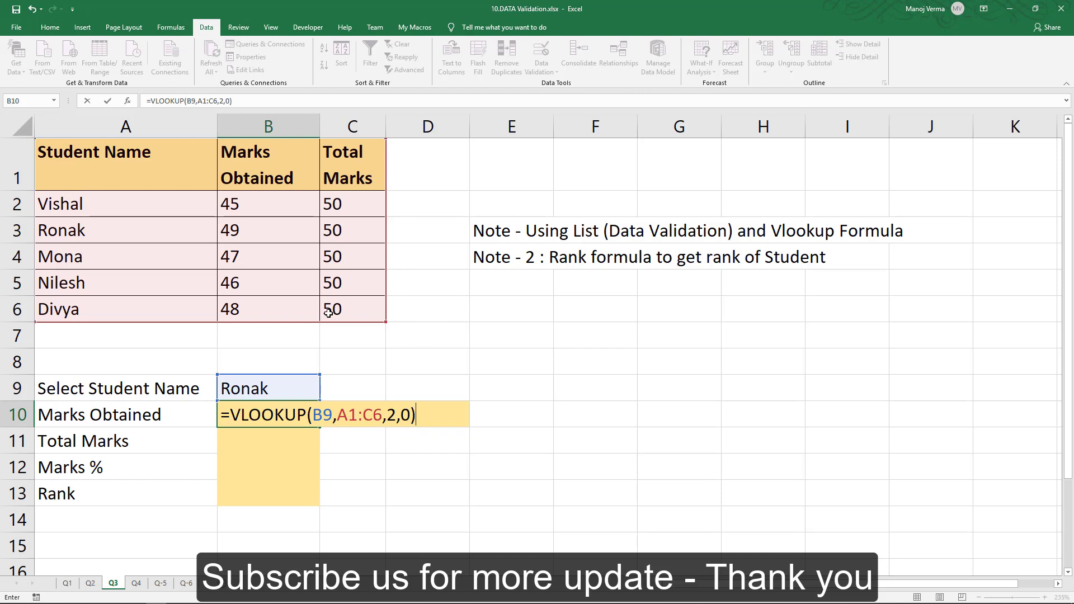
pyautogui.press('Return')
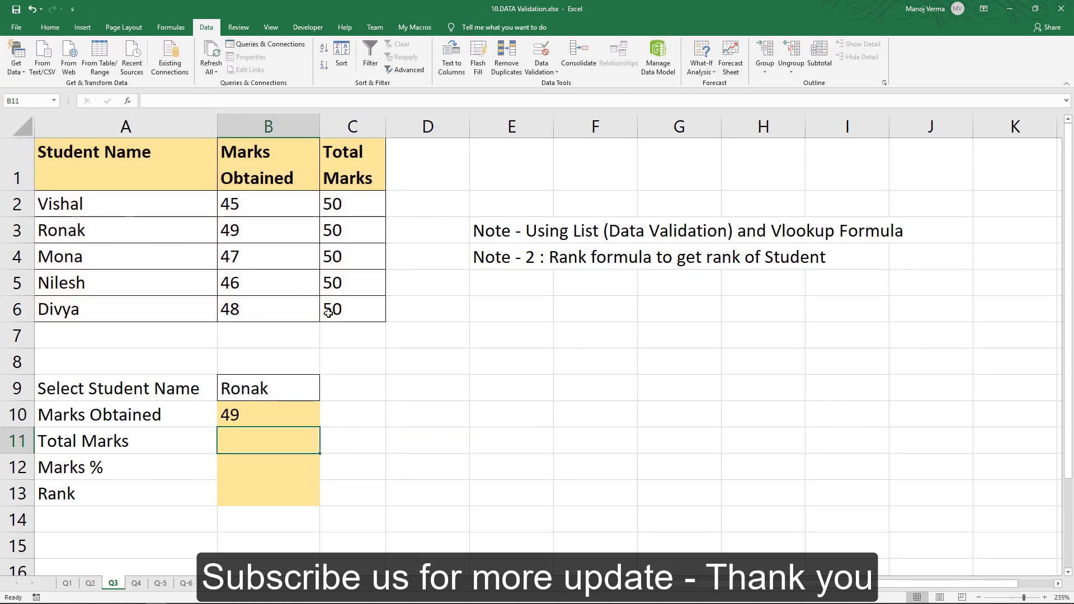
# Switch B9 to Nilesh and confirm B10 shows 46
pyautogui.click(302, 393)
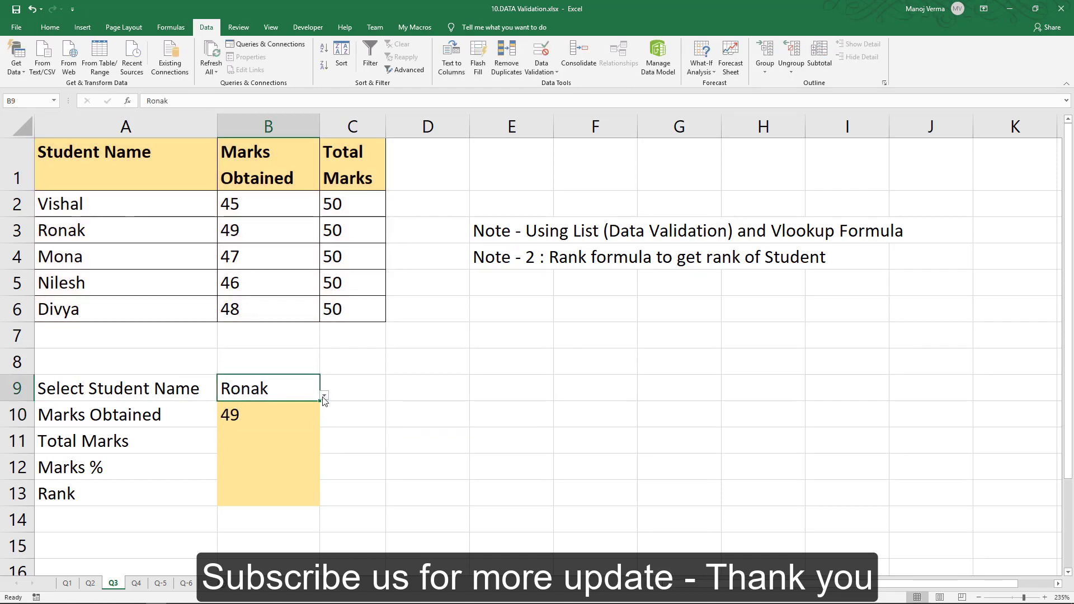
pyautogui.click(323, 397)
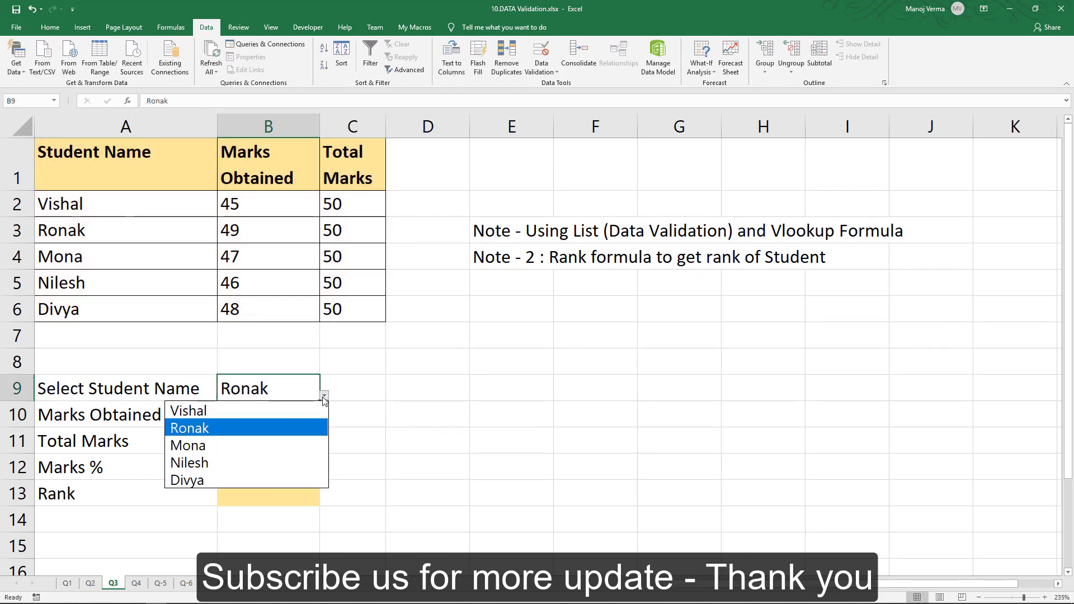
pyautogui.click(263, 465)
pyautogui.click(263, 416)
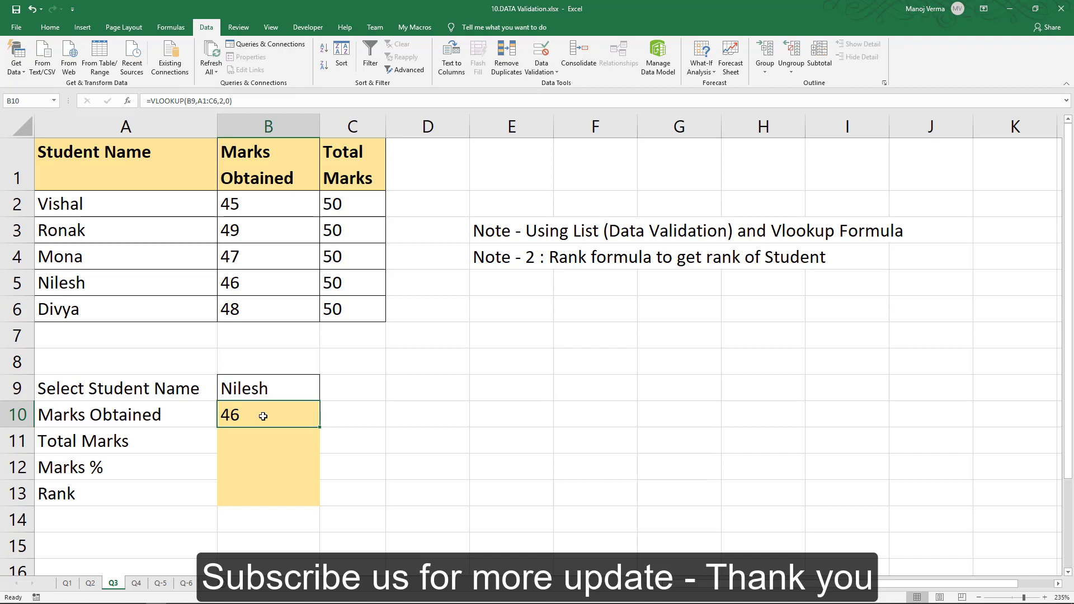
pyautogui.click(255, 431)
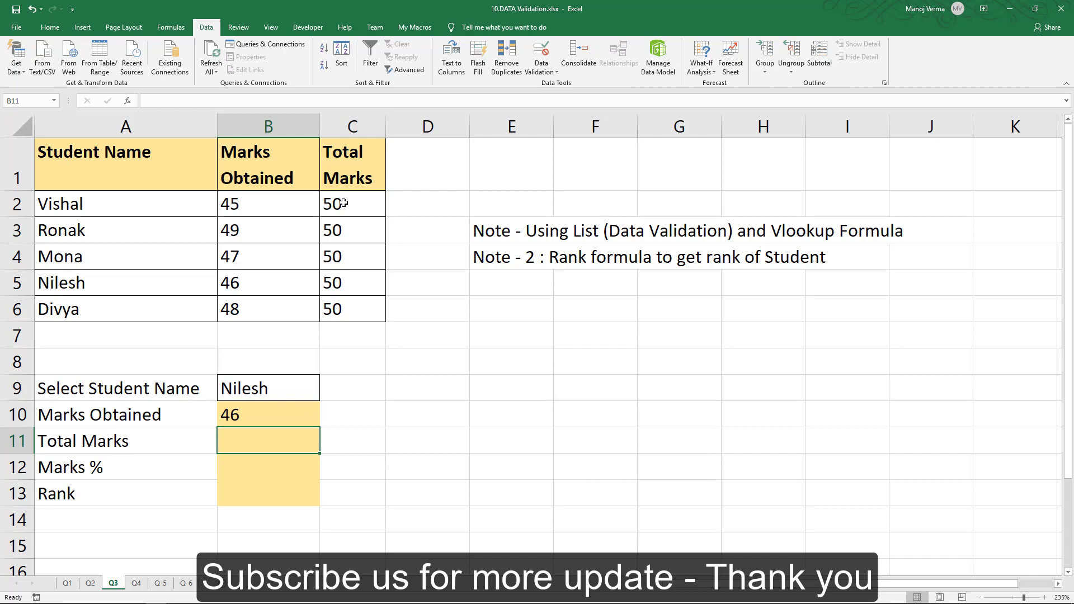
# Enter =VLOOKUP(B9,A1:C6,3,0) in B11 to fetch total marks of 50
pyautogui.write('=v;p')
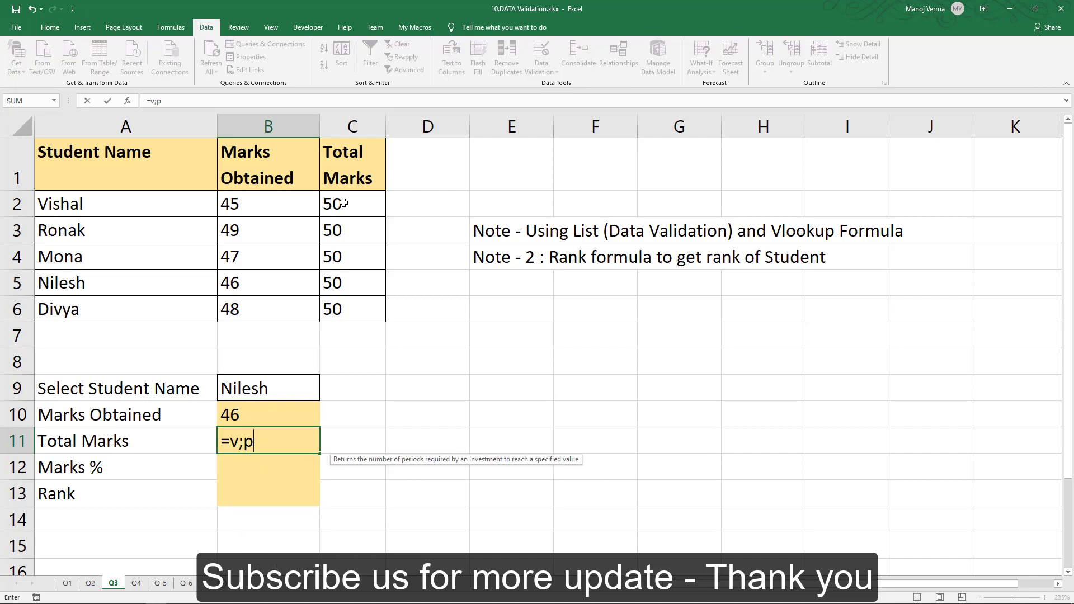
pyautogui.press('BackSpace')
pyautogui.write('lo')
pyautogui.press('Tab')
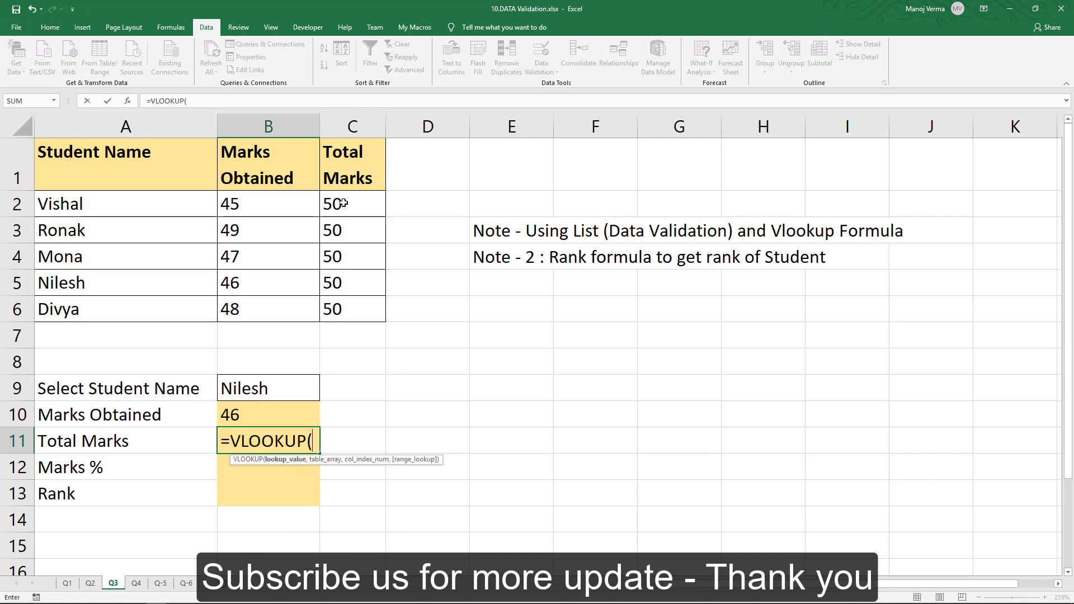
pyautogui.click(252, 376)
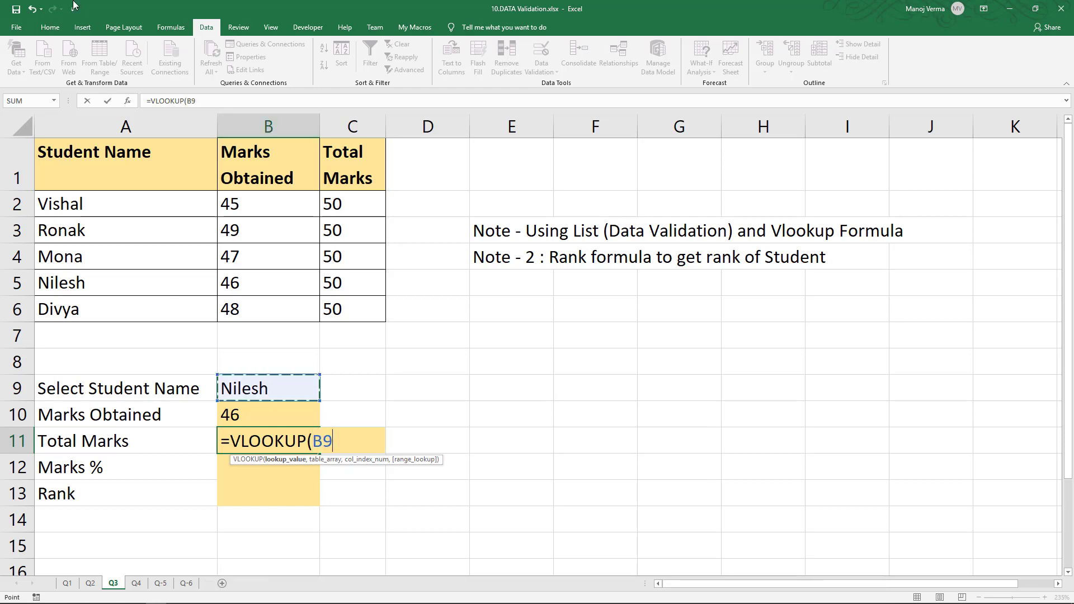
pyautogui.write(',')
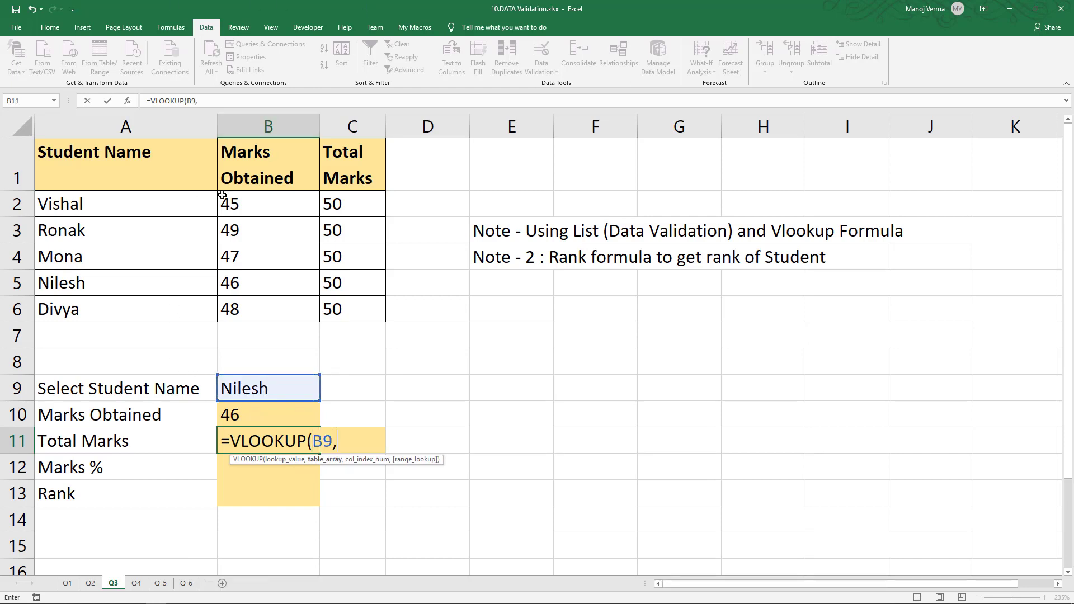
pyautogui.moveTo(121, 160); pyautogui.dragTo(373, 318)
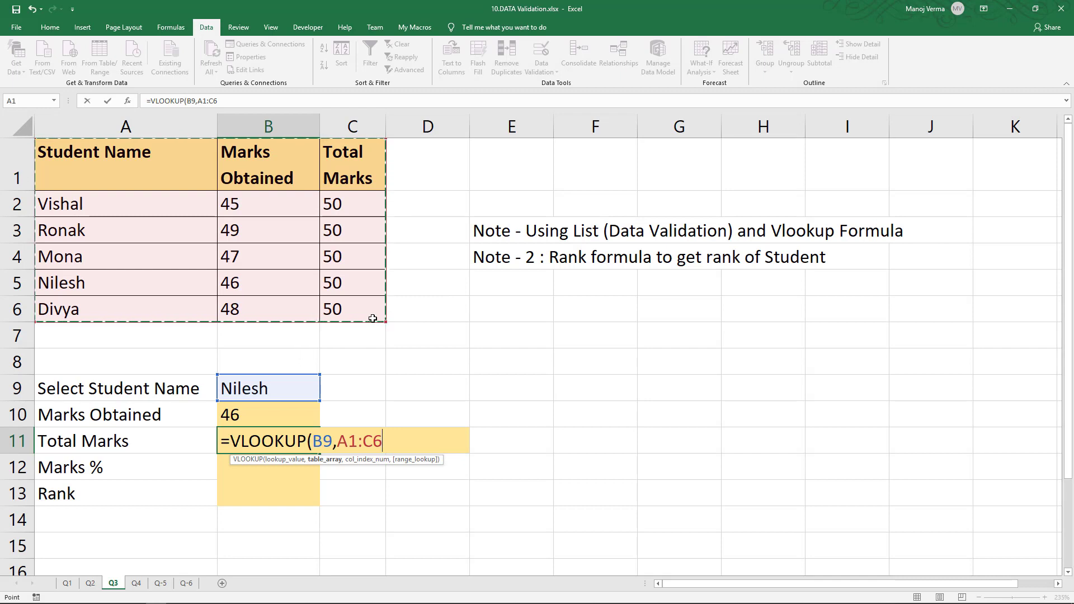
pyautogui.write(',3')
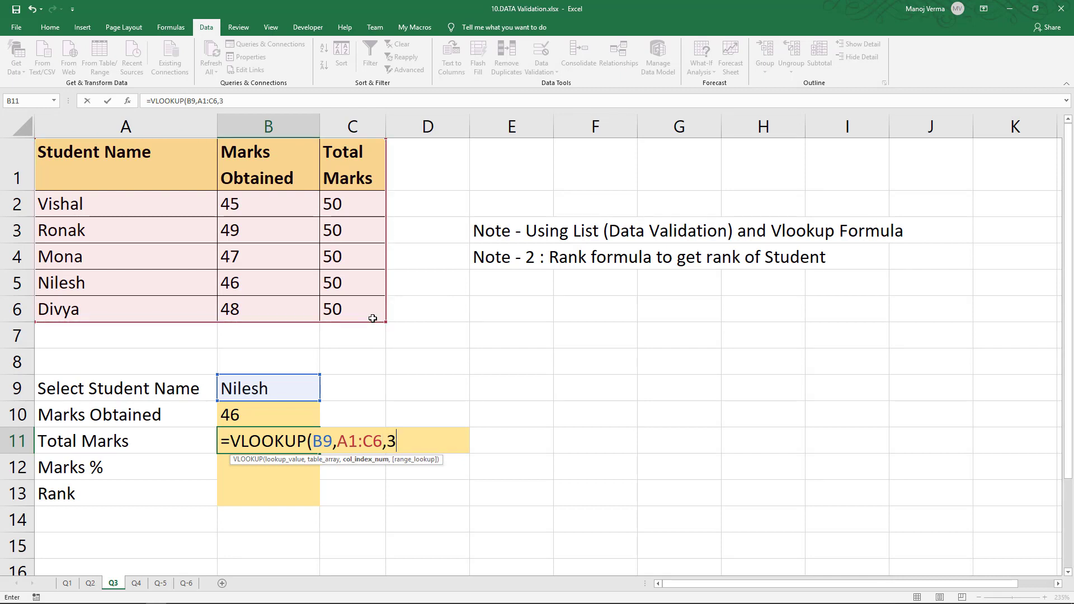
pyautogui.write(',')
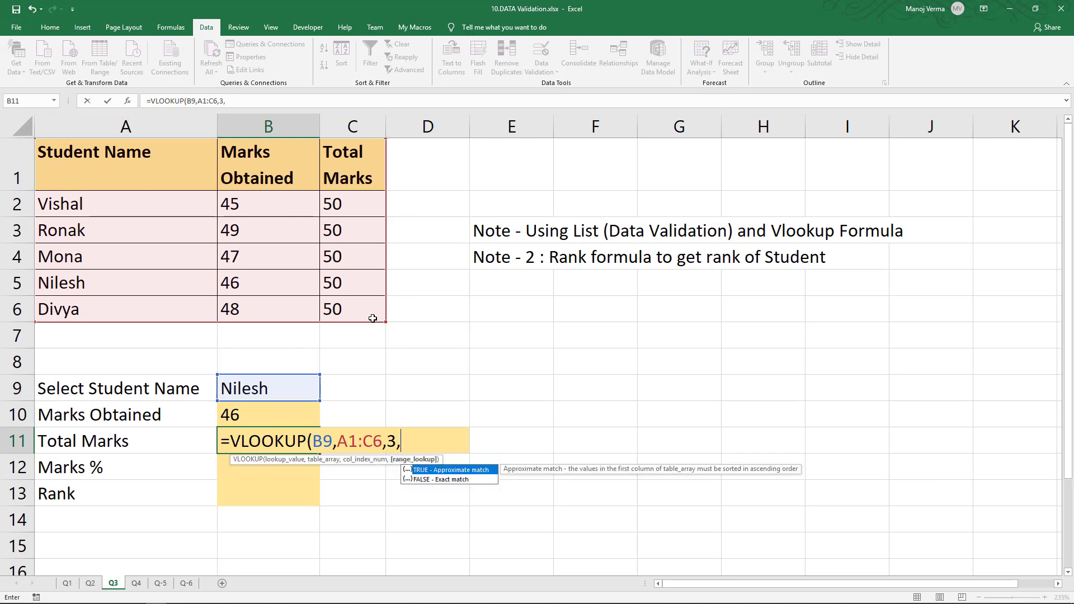
pyautogui.write('0)')
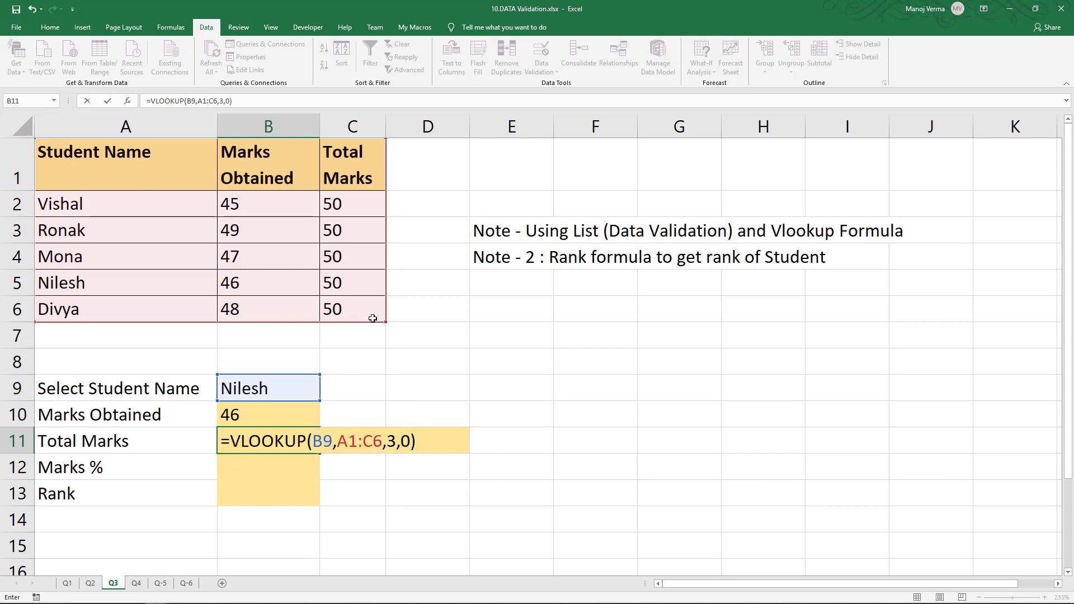
pyautogui.press('Return')
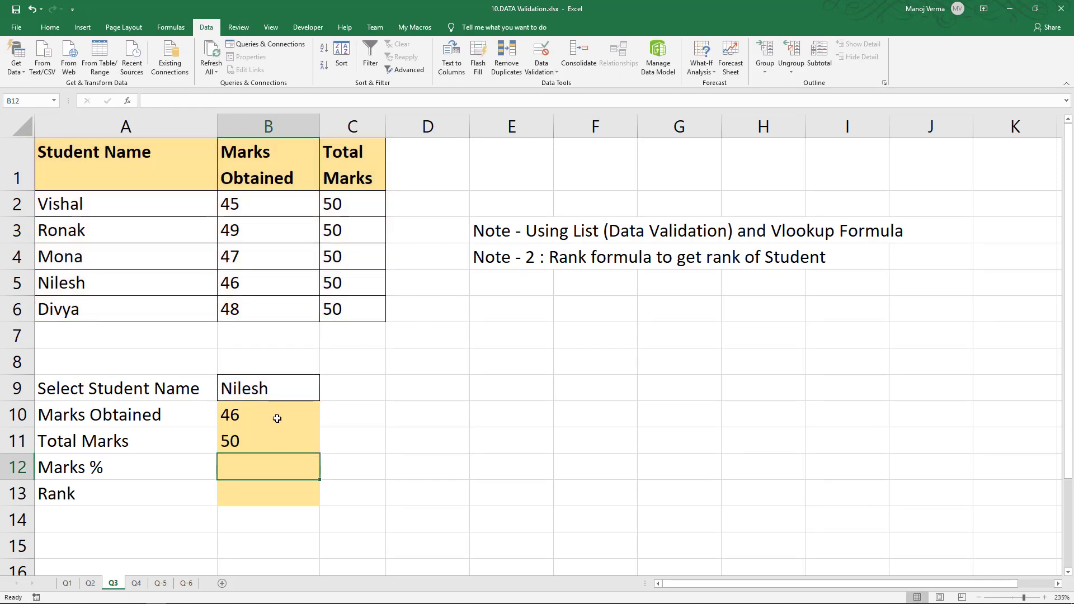
pyautogui.click(256, 446)
pyautogui.click(259, 420)
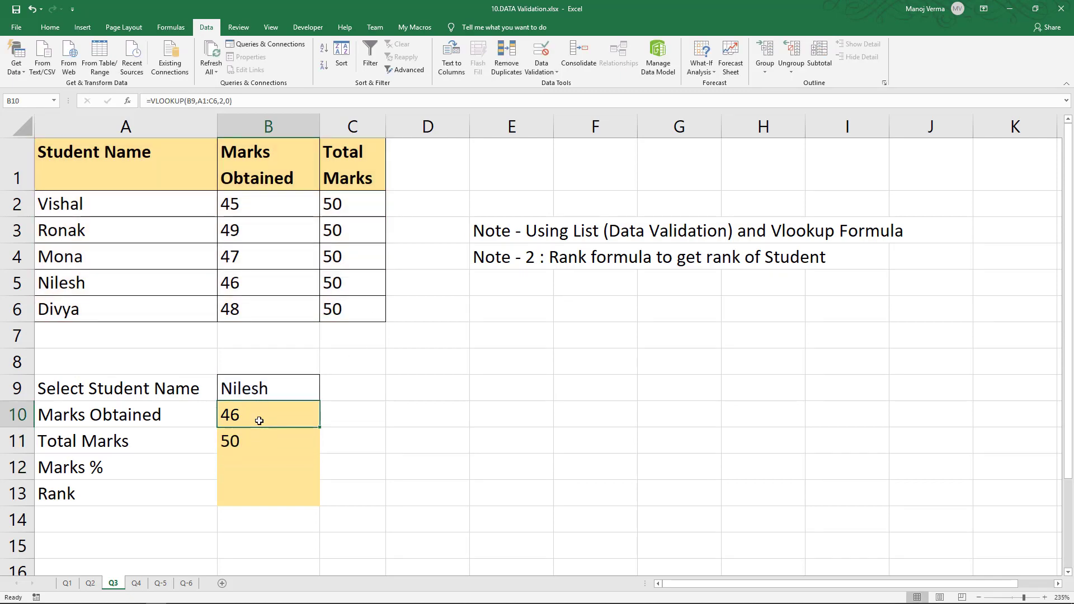
# Switch B9 to Ronak, then to Vishal, showing 45 marks out of 50
pyautogui.click(279, 395)
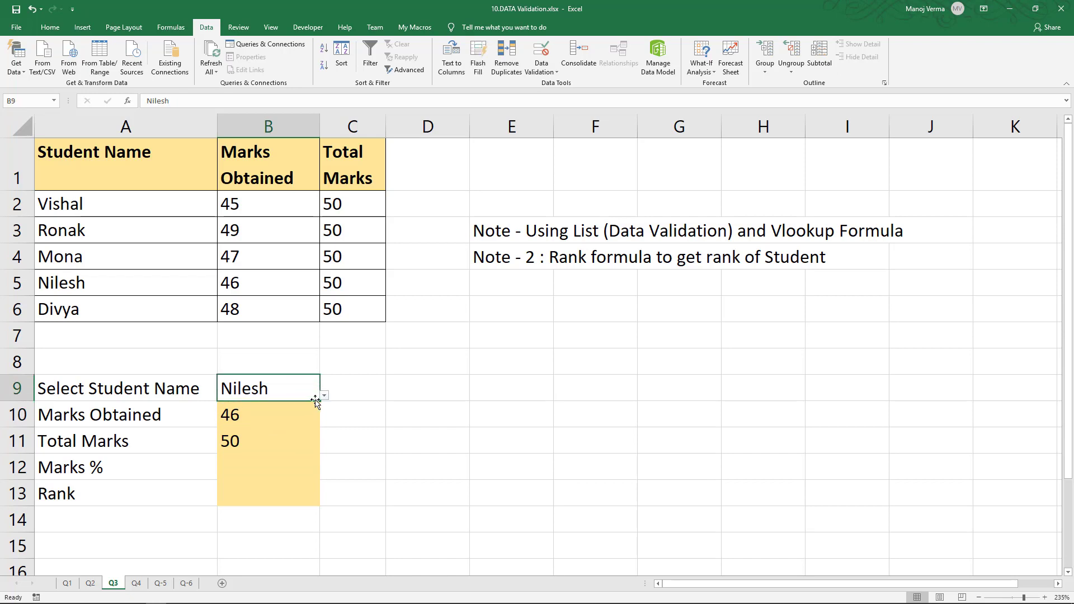
pyautogui.click(323, 397)
pyautogui.click(282, 428)
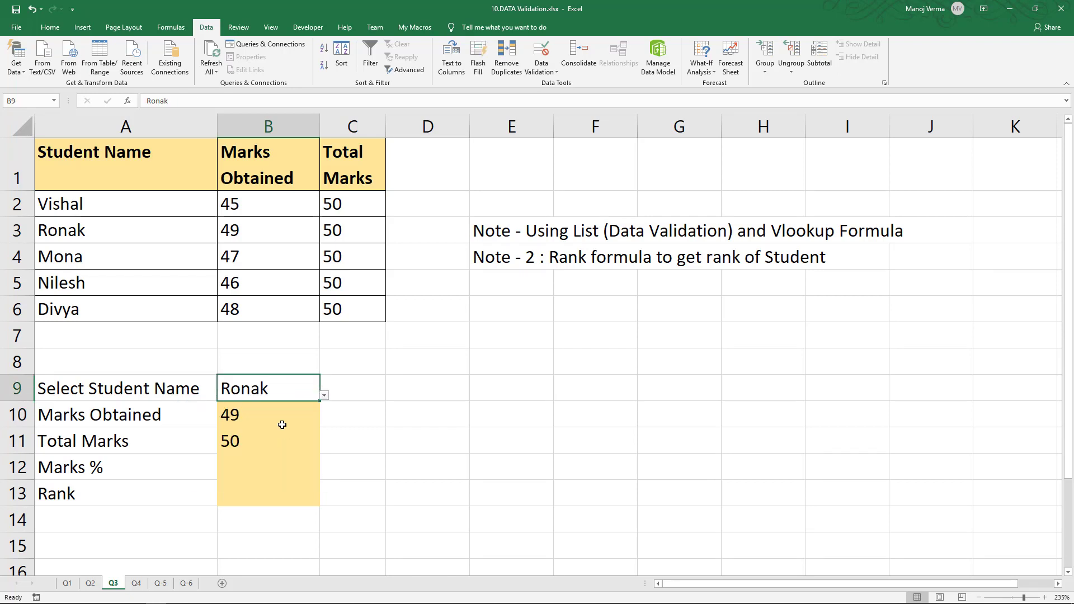
pyautogui.click(324, 395)
pyautogui.click(263, 408)
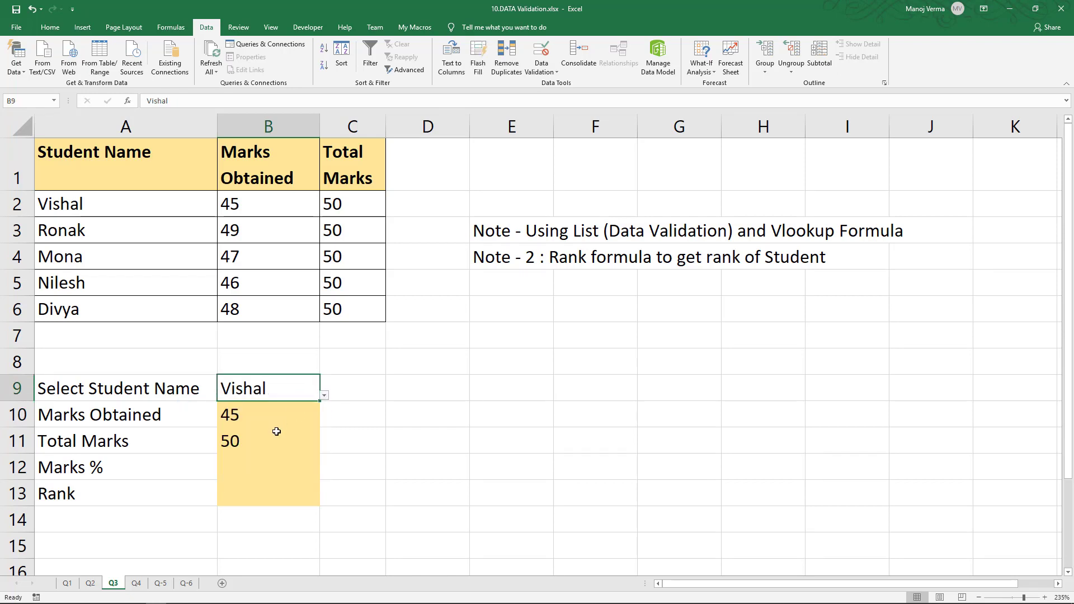
pyautogui.click(245, 462)
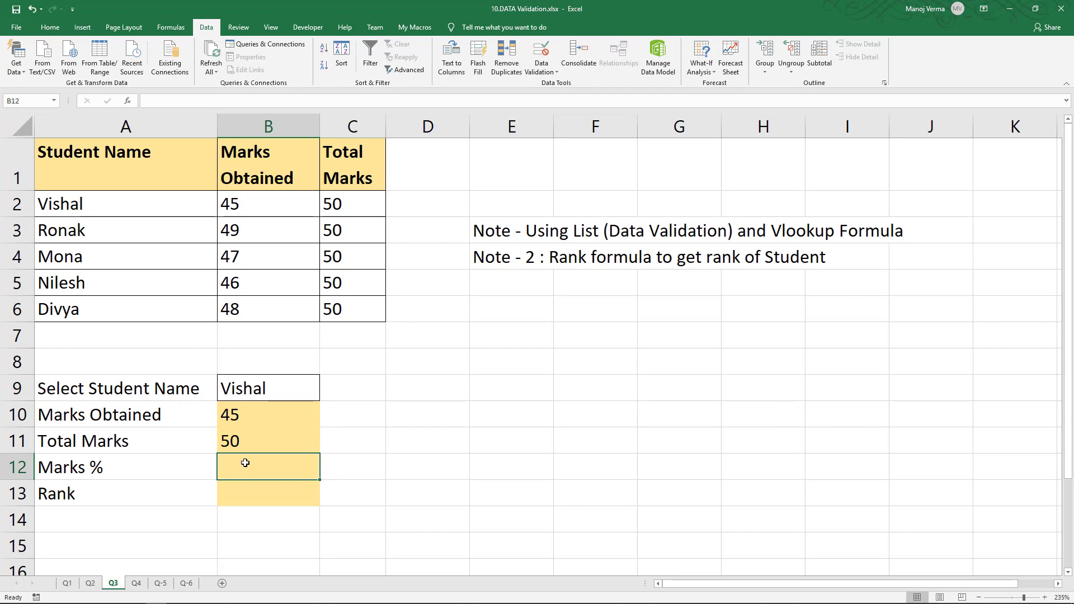
# Enter =B10/B11 in B12, giving Vishal 90.00%
pyautogui.write('=')
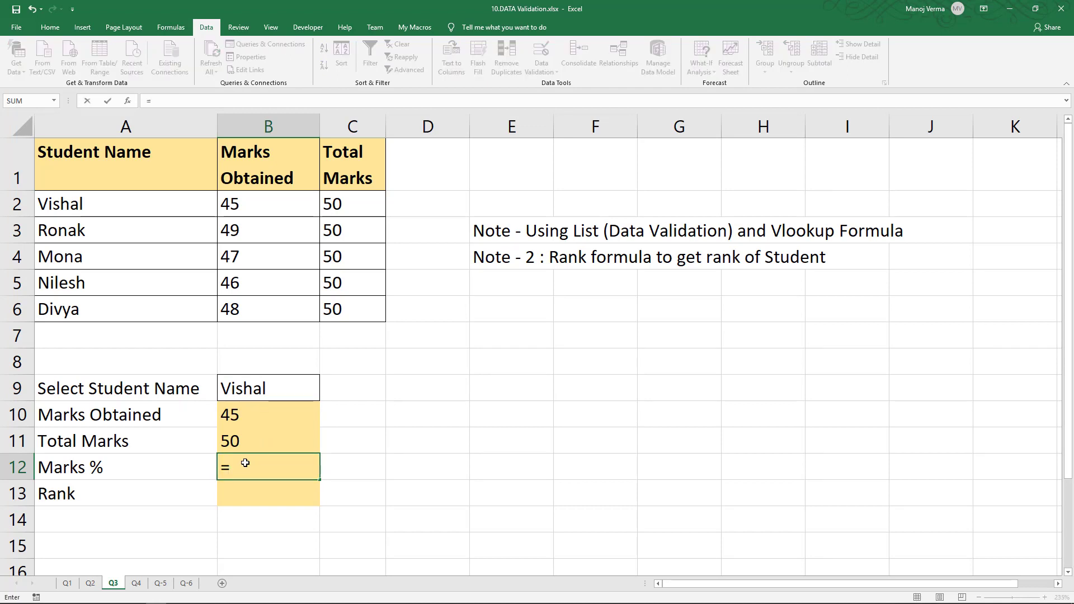
pyautogui.click(245, 418)
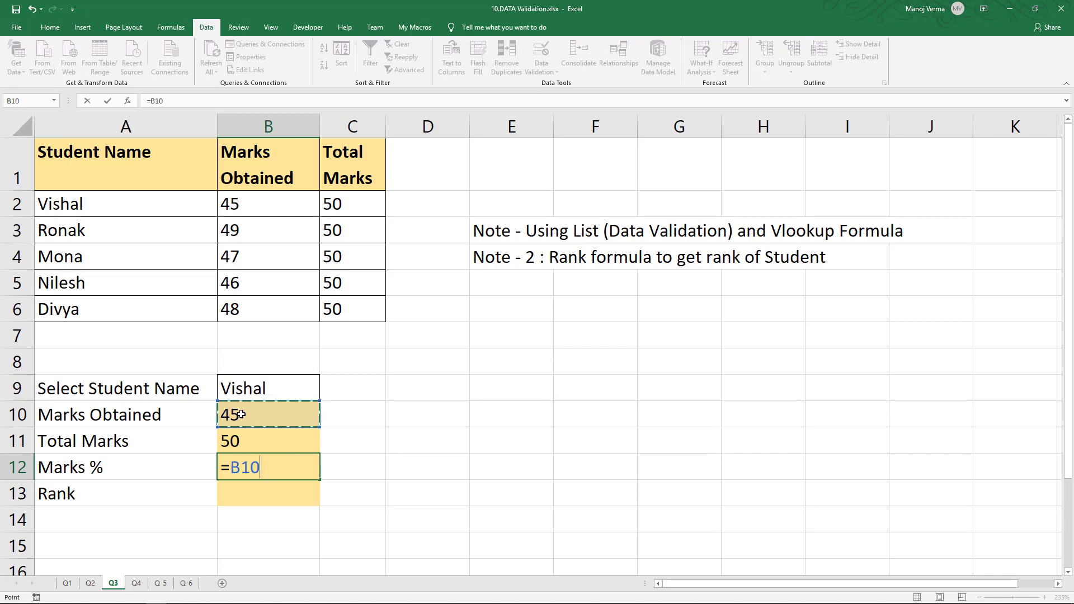
pyautogui.write('/')
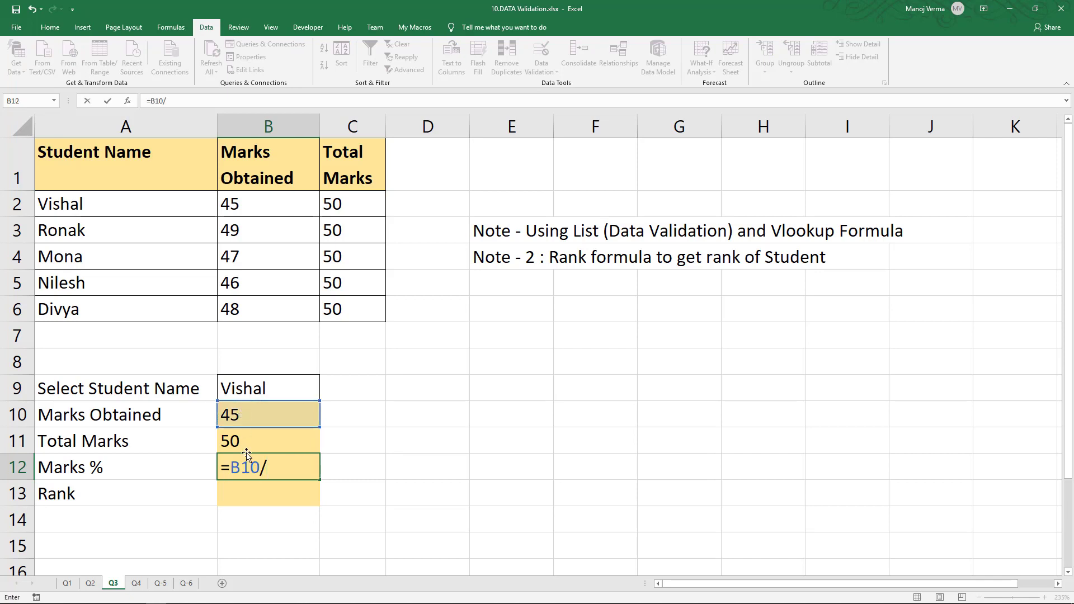
pyautogui.click(250, 443)
pyautogui.press('Return')
pyautogui.press('Up')
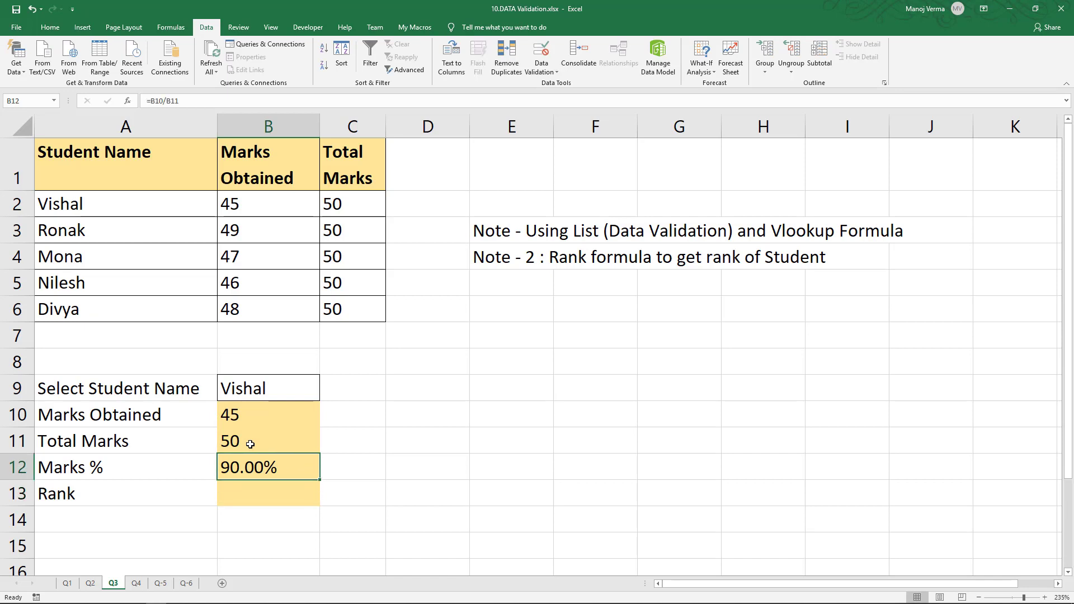
pyautogui.click(252, 493)
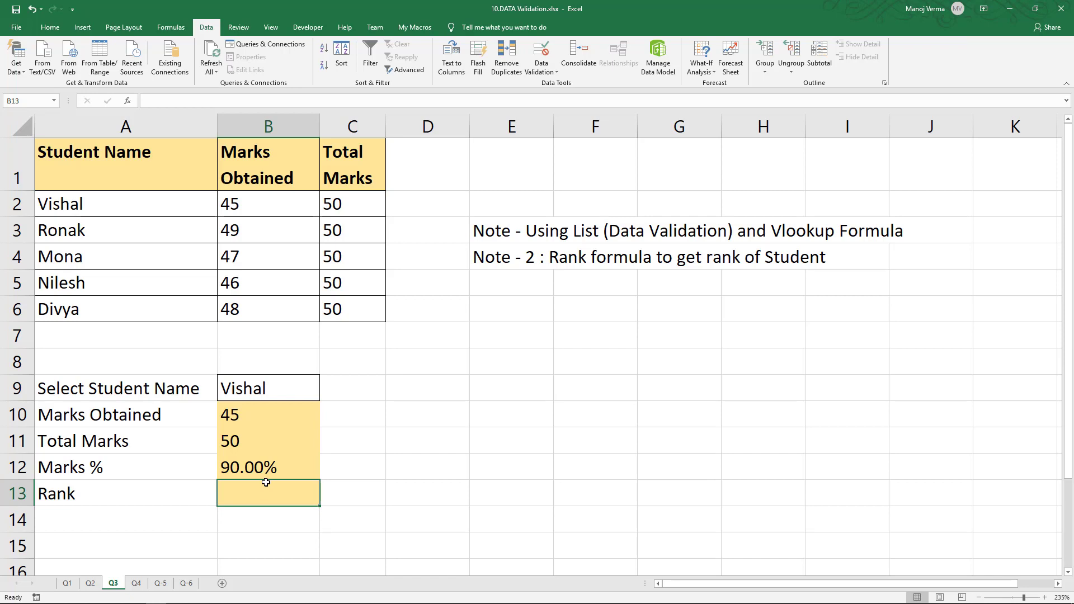
# Enter =RANK.AVG(B10,B2:B6) in B13 to rank the student's marks
pyautogui.write('=r')
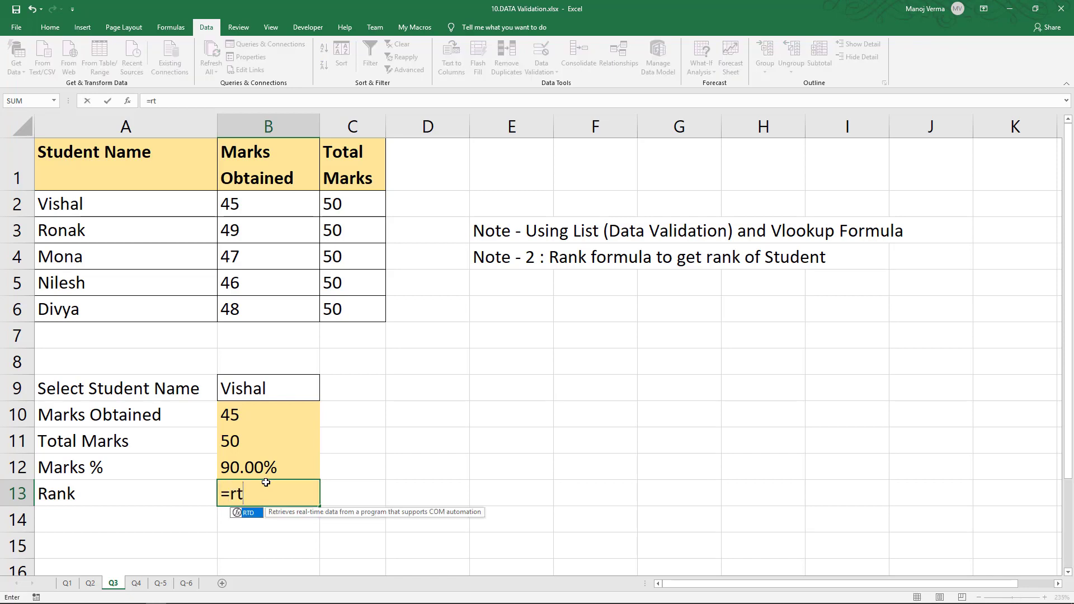
pyautogui.write('a')
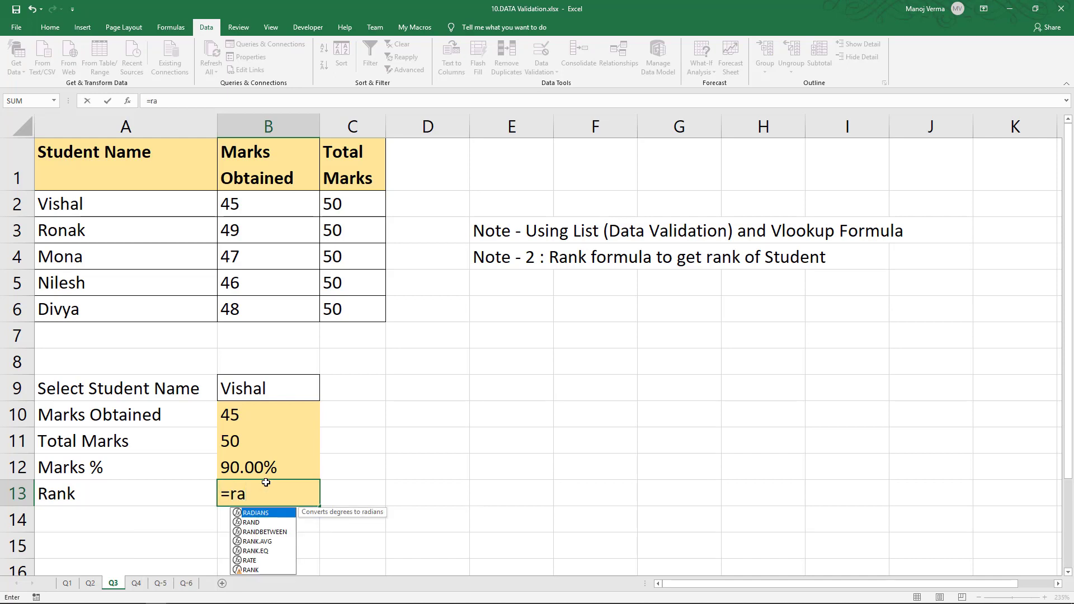
pyautogui.write('nk')
pyautogui.press('Tab')
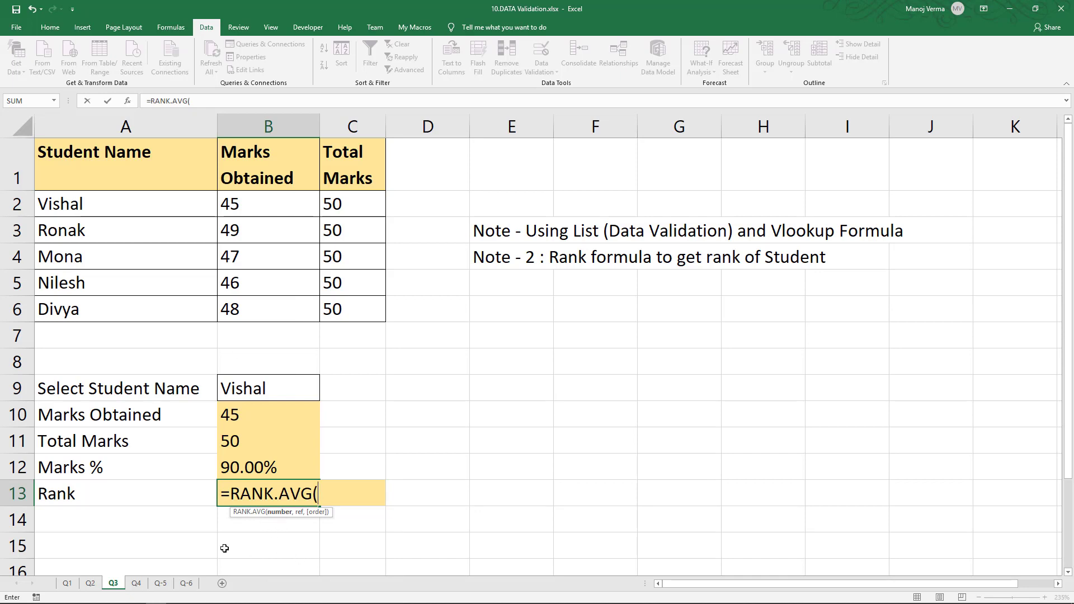
pyautogui.click(267, 417)
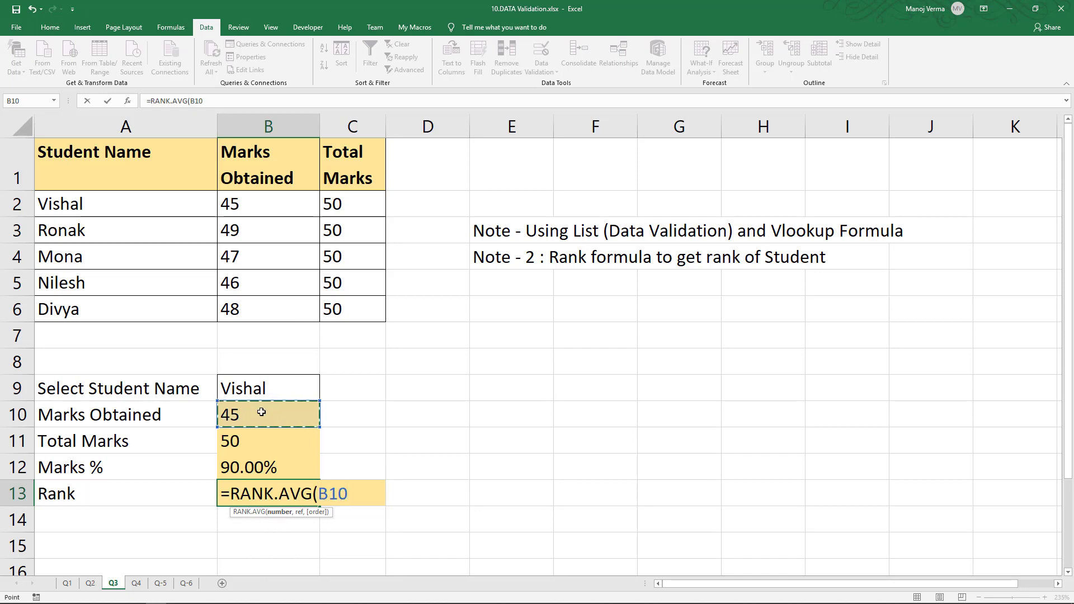
pyautogui.write(',')
pyautogui.moveTo(277, 212); pyautogui.dragTo(267, 311)
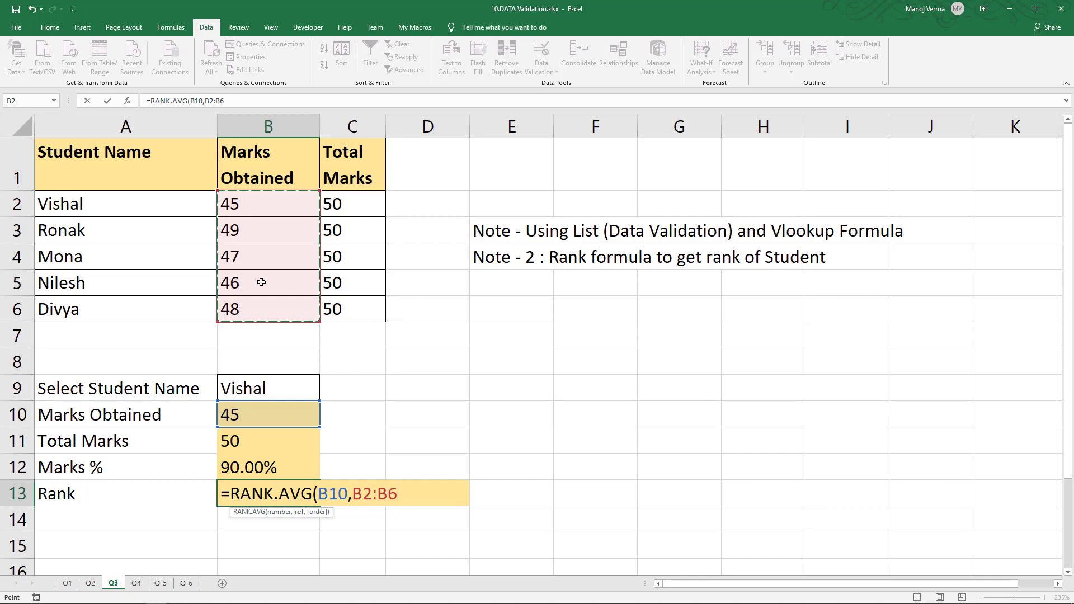
pyautogui.write(')')
pyautogui.press('Return')
pyautogui.press('Up')
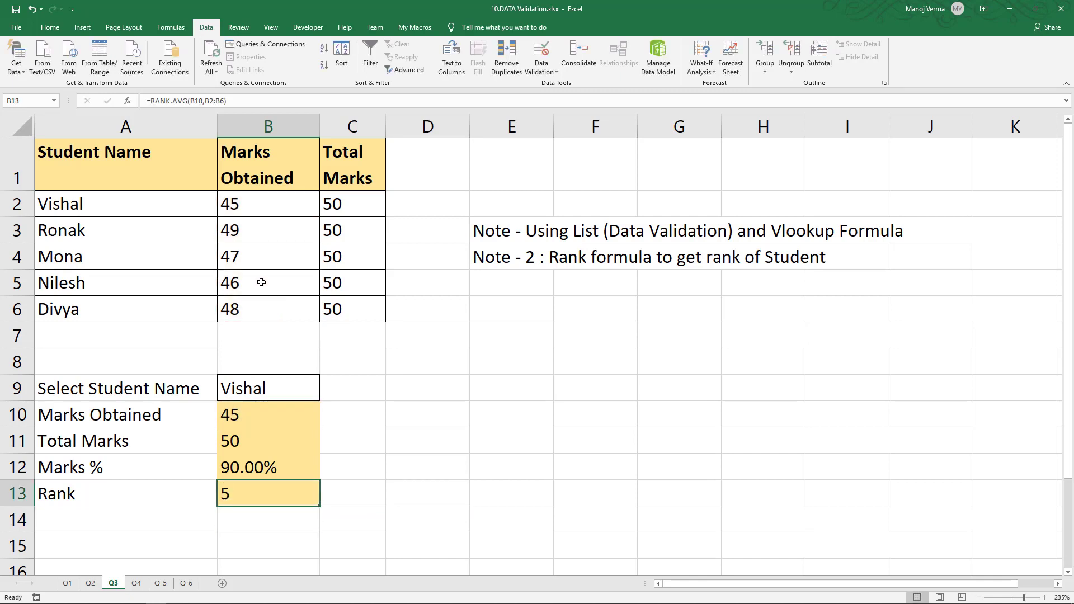
# Test the lookups with Ronak, Nilesh, then Divya, who ranks 2 with 48 marks
pyautogui.click(293, 389)
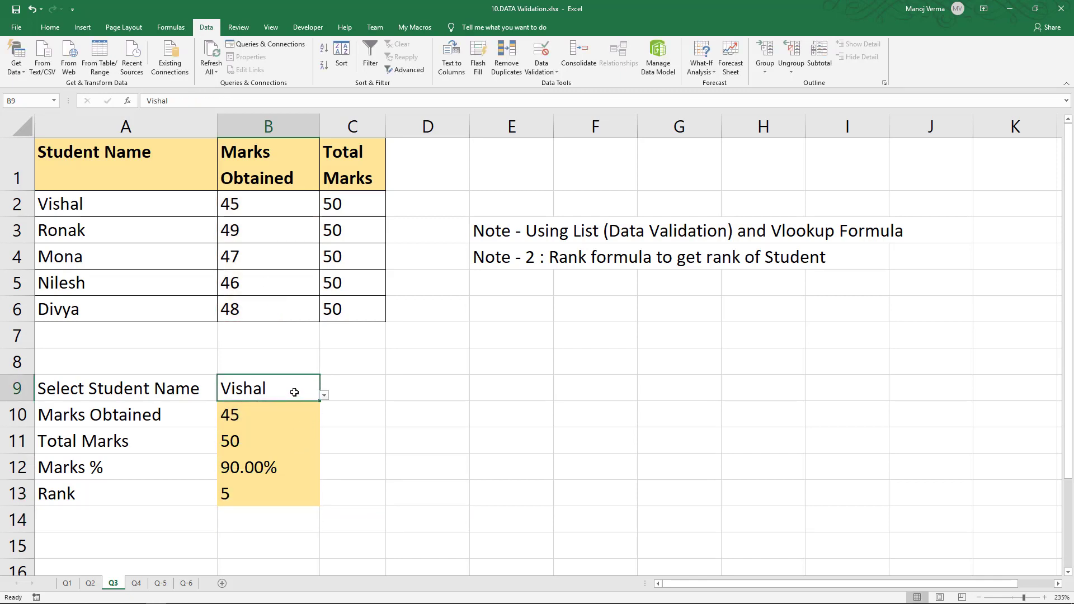
pyautogui.click(323, 396)
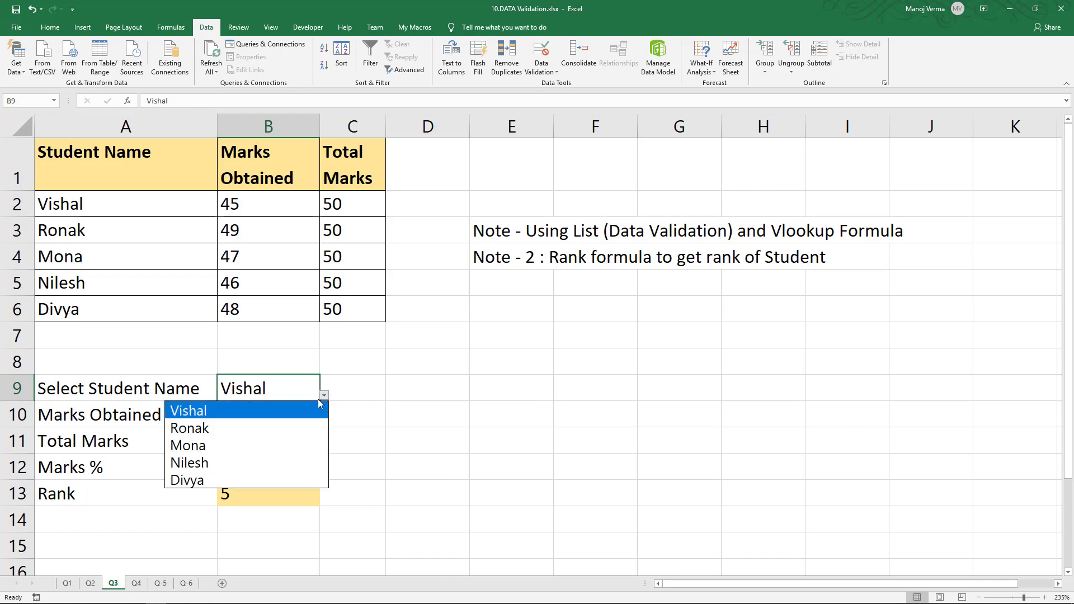
pyautogui.click(300, 427)
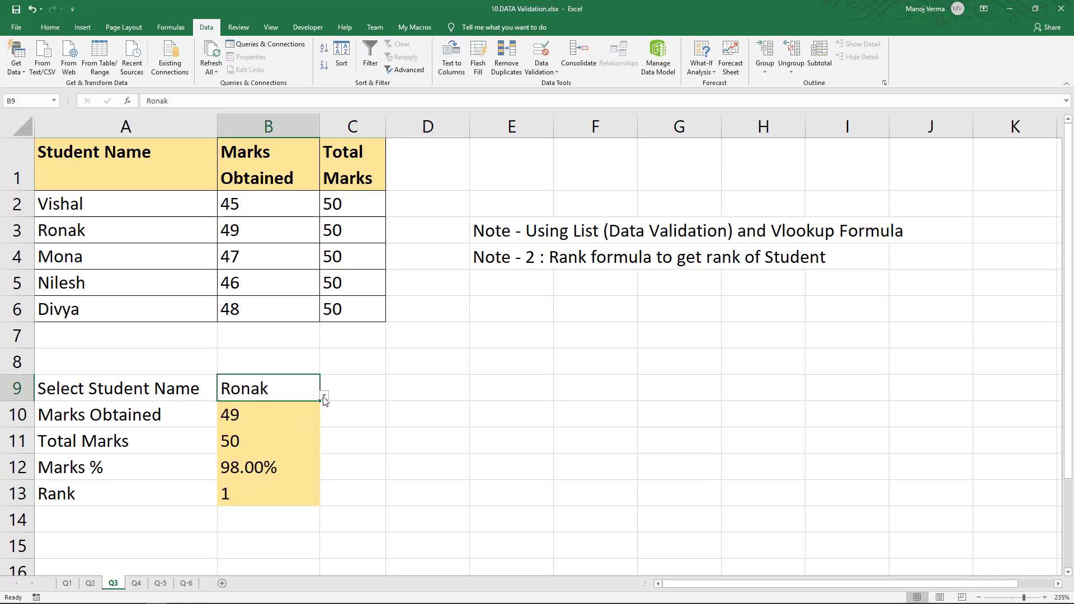
pyautogui.click(324, 396)
pyautogui.click(287, 460)
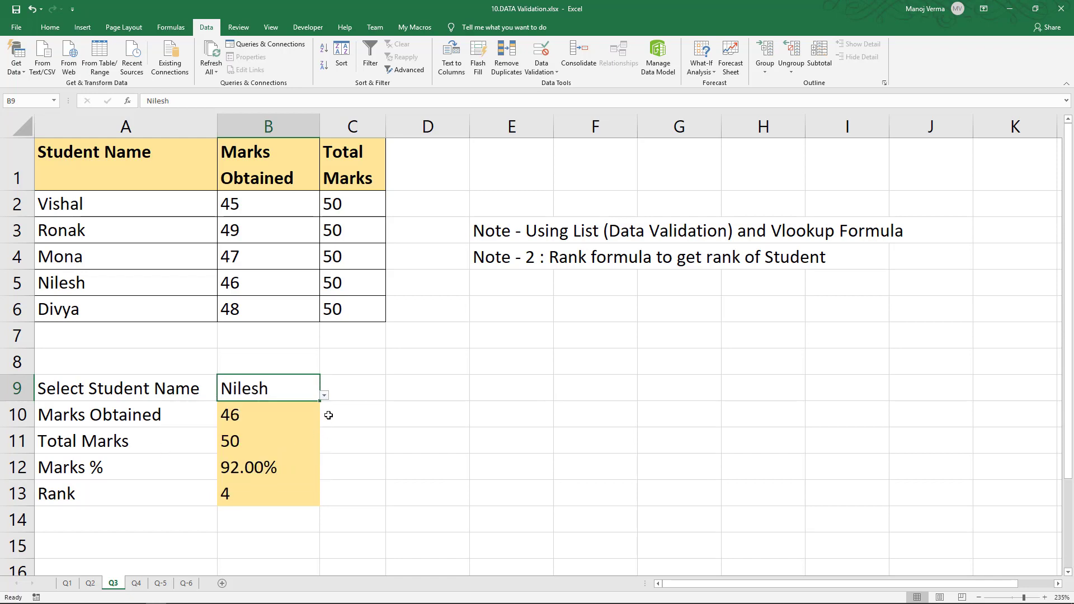
pyautogui.click(323, 396)
pyautogui.click(251, 479)
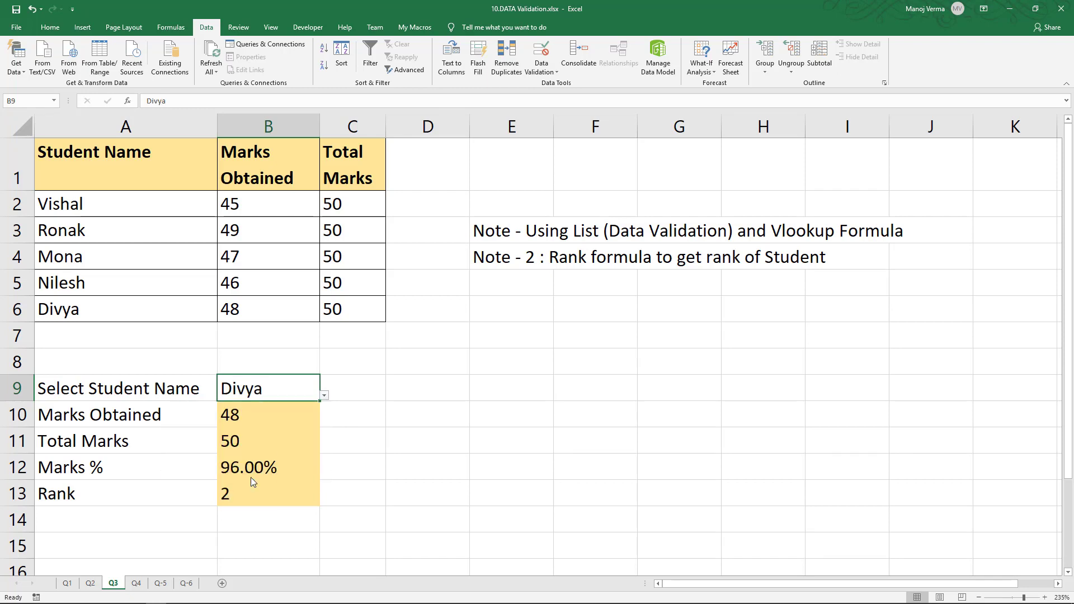
pyautogui.click(258, 425)
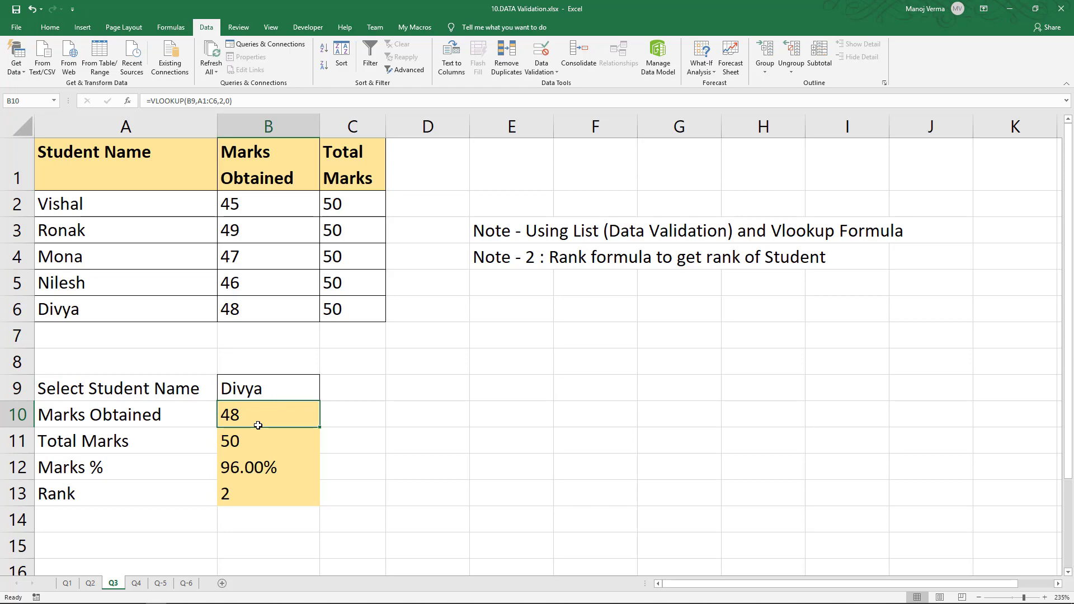
# Browse sheets Q4, Q-5 and Q-6, then go back through Q-5, Q4 and Q3 to Q2
pyautogui.click(135, 583)
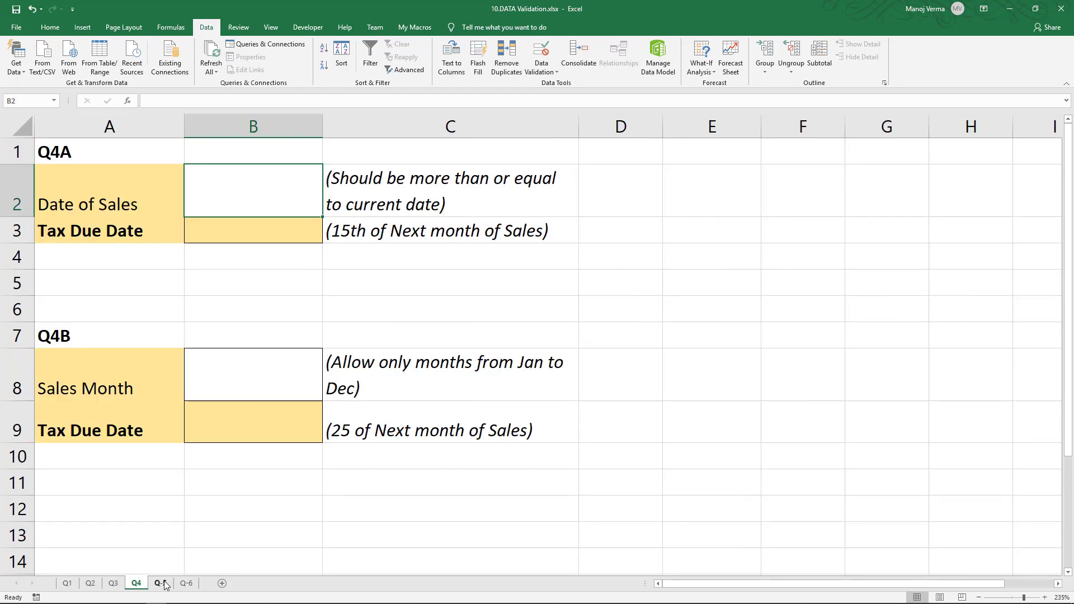
pyautogui.click(162, 583)
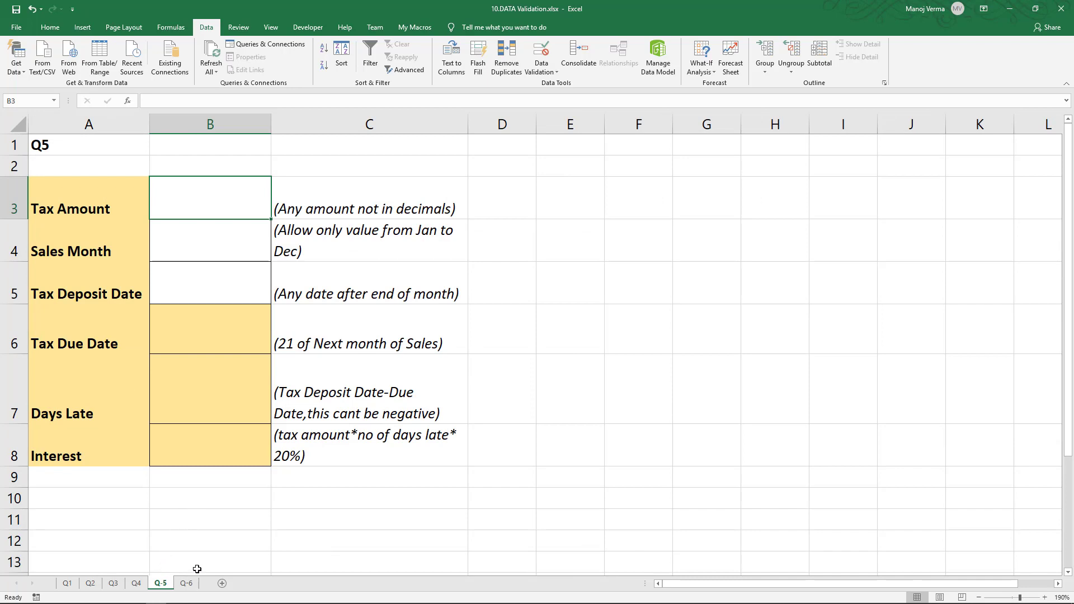
pyautogui.click(187, 584)
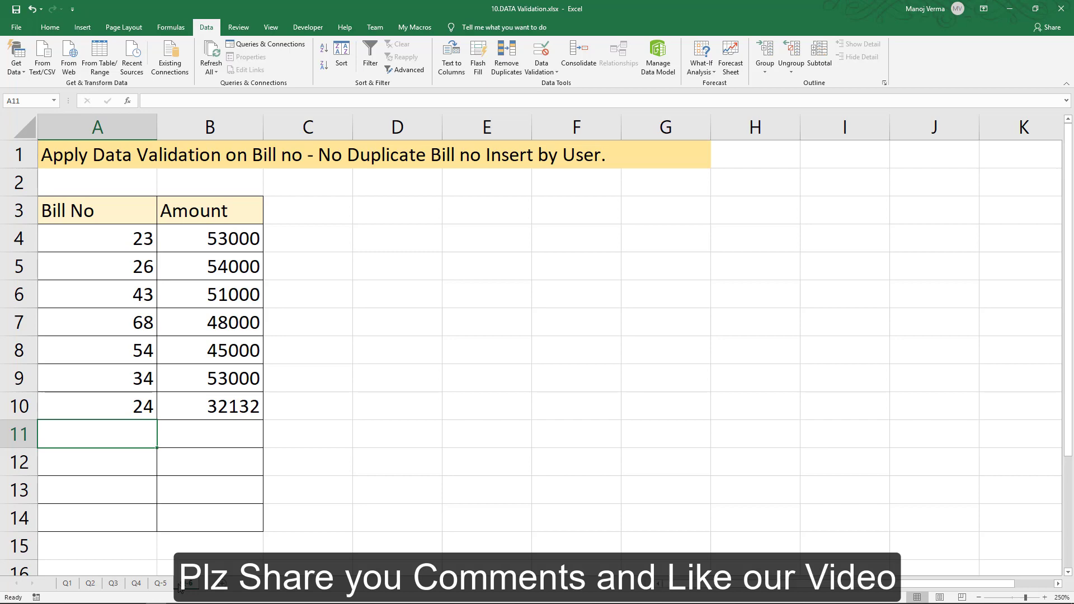
pyautogui.click(159, 583)
pyautogui.click(137, 583)
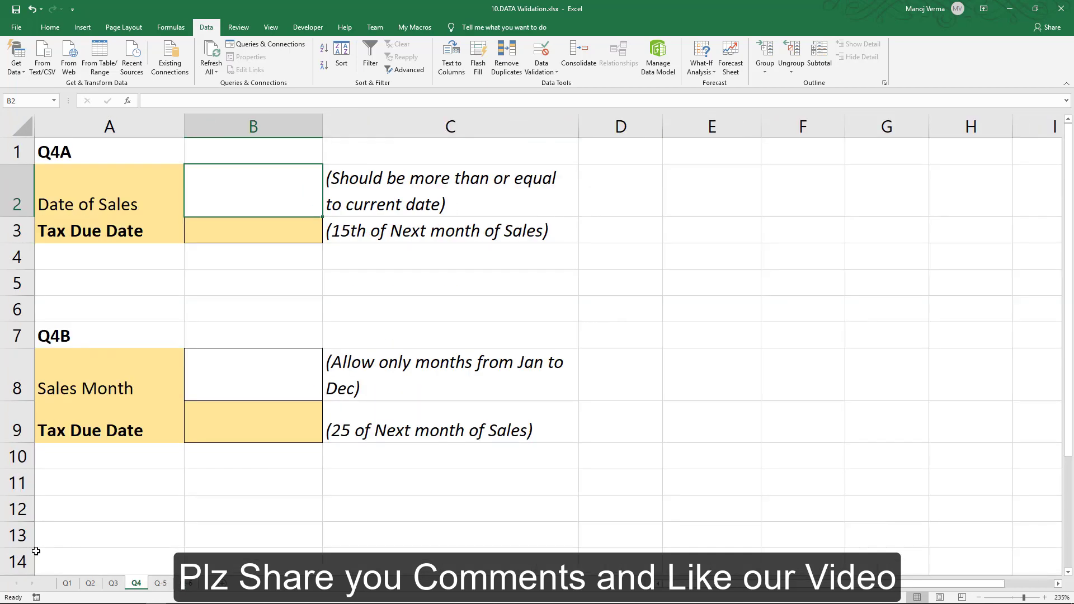
pyautogui.click(111, 583)
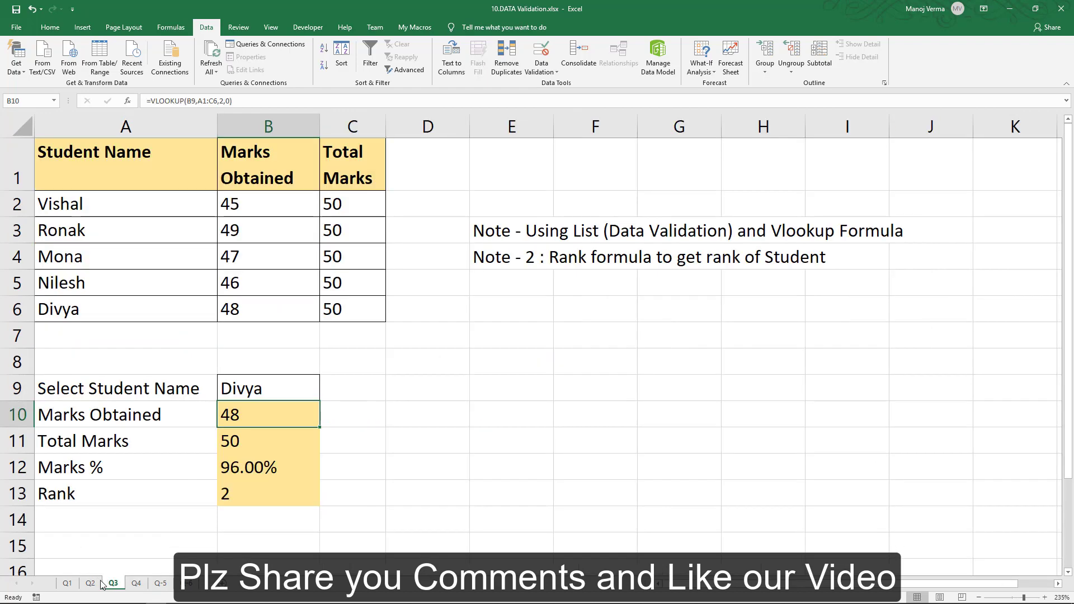
pyautogui.click(93, 584)
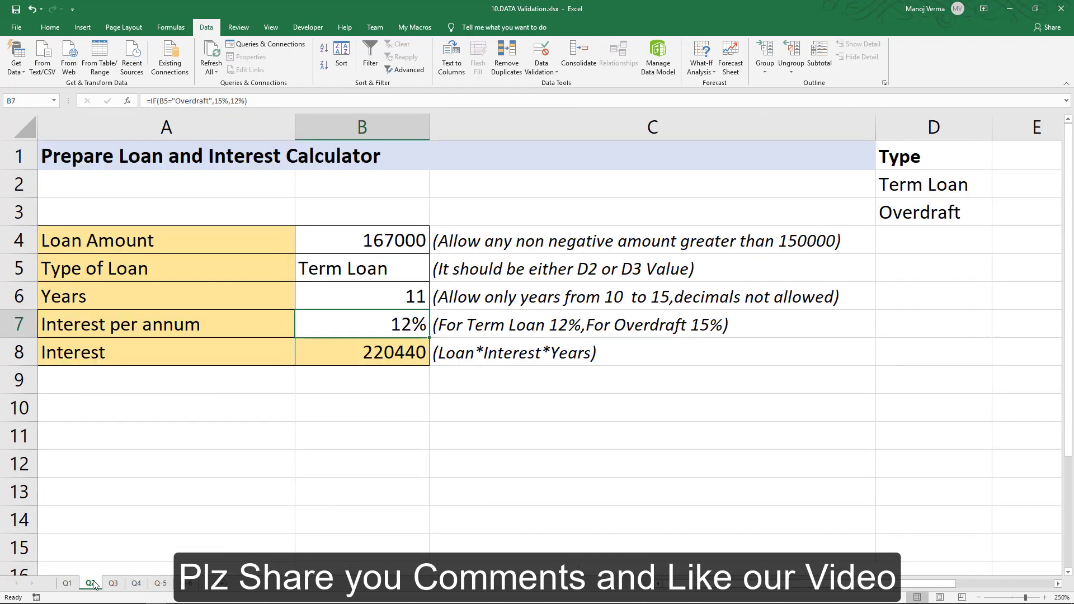